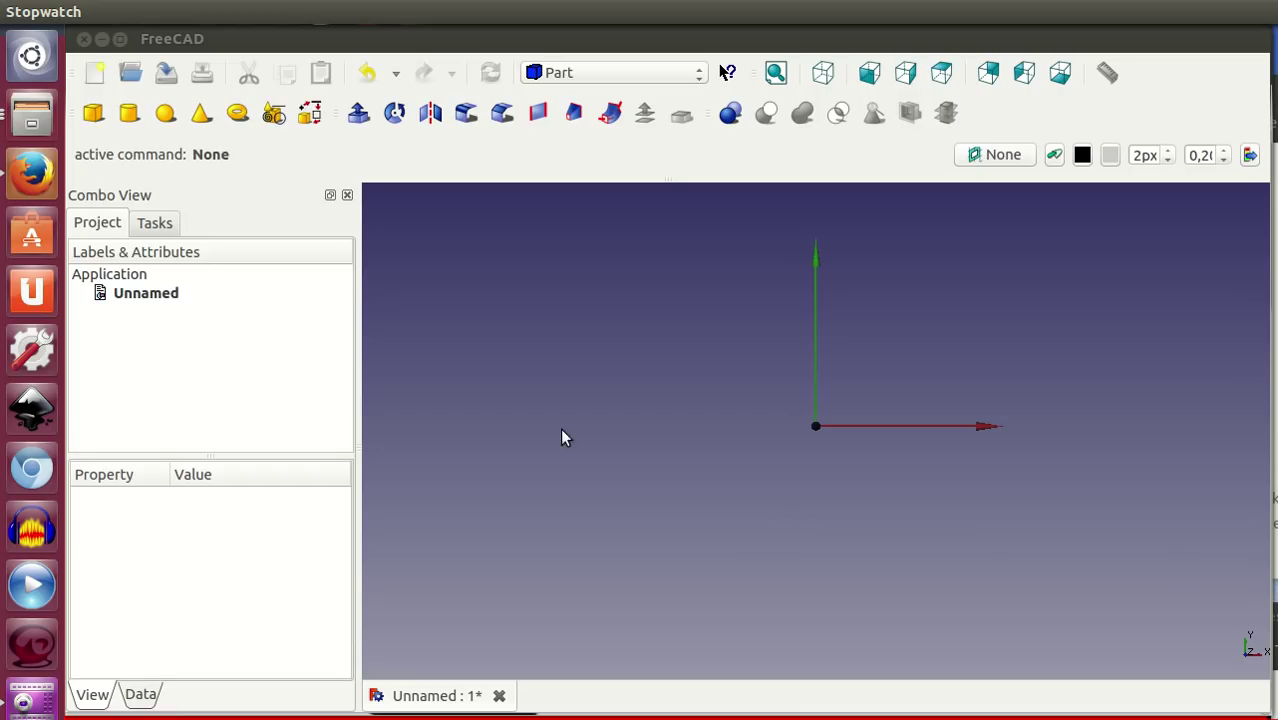
Look over the Thingiverse page for the phone model in the browser
left_click(33, 174)
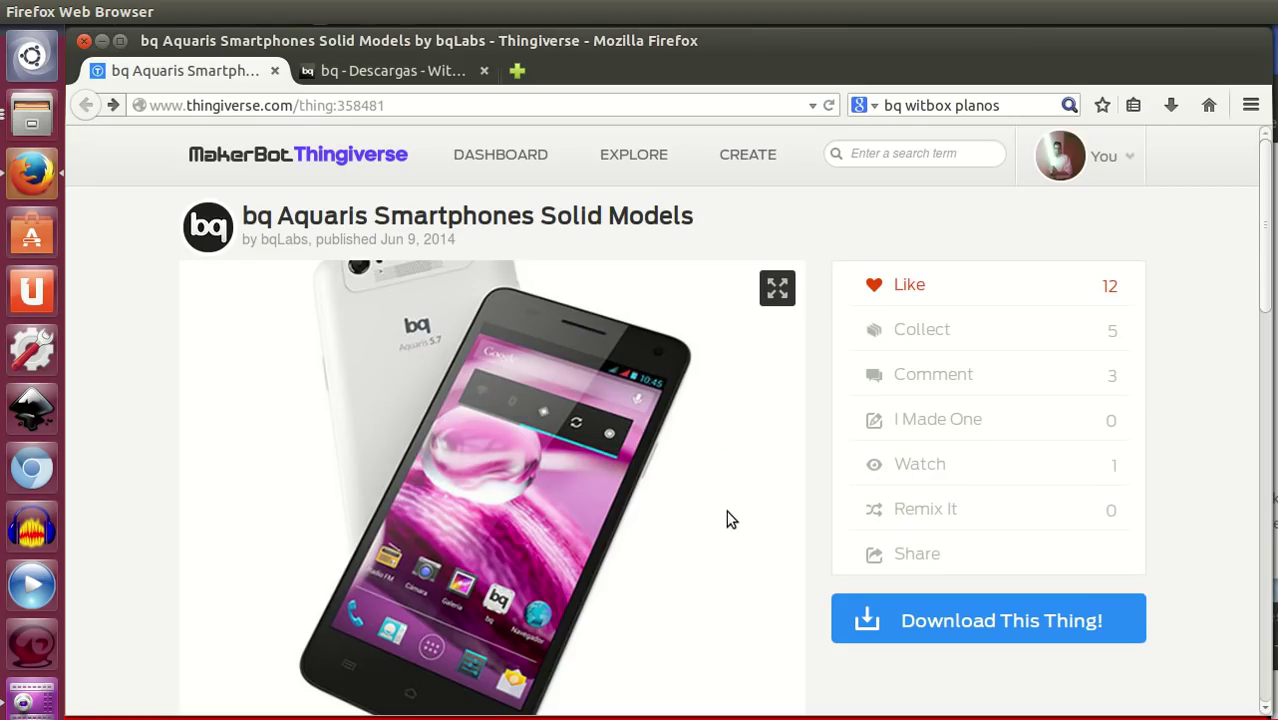
scroll(716, 503, "down", 2)
scroll(716, 503, "down", 2)
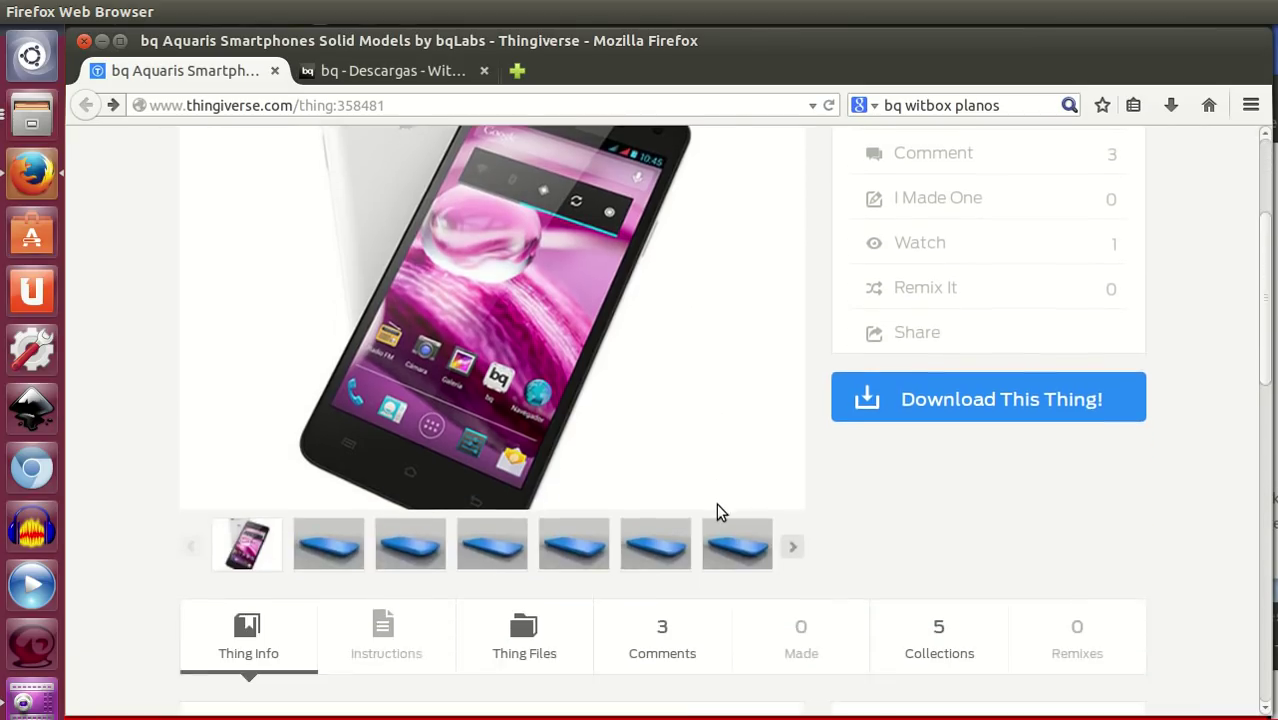
scroll(716, 488, "up", 4)
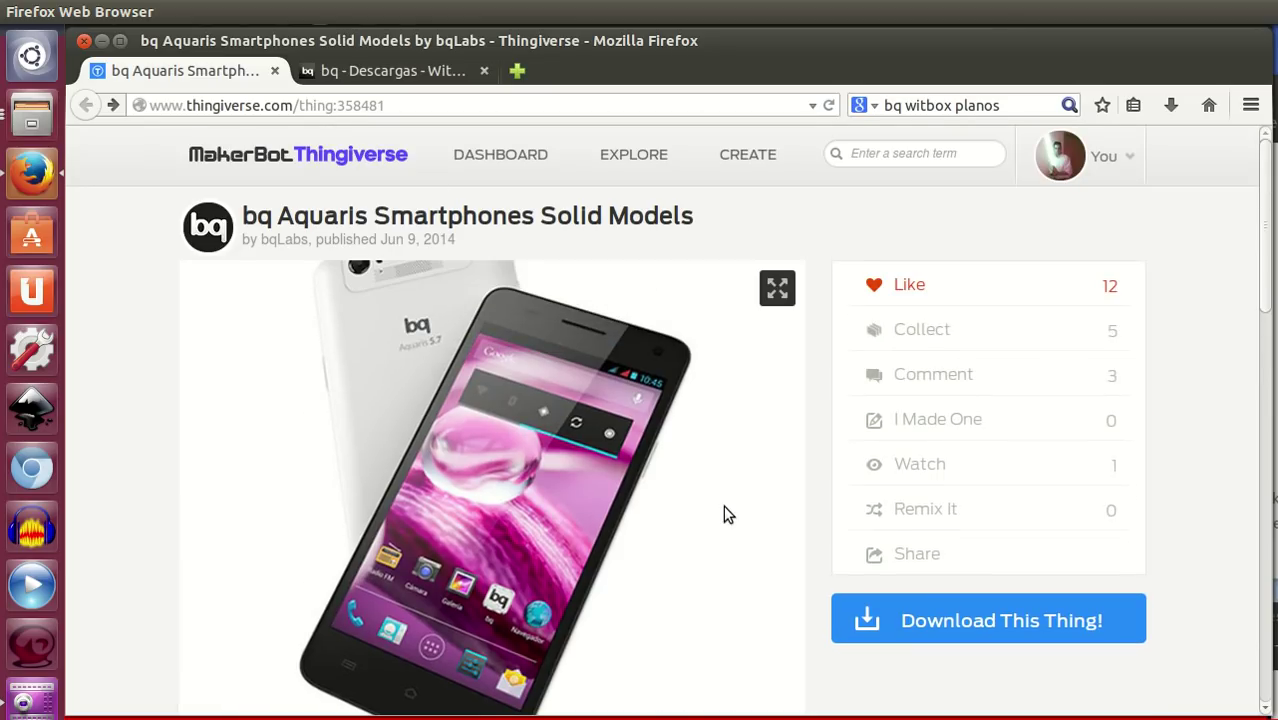
scroll(723, 505, "down", 3)
scroll(723, 502, "down", 3)
scroll(722, 495, "up", 2)
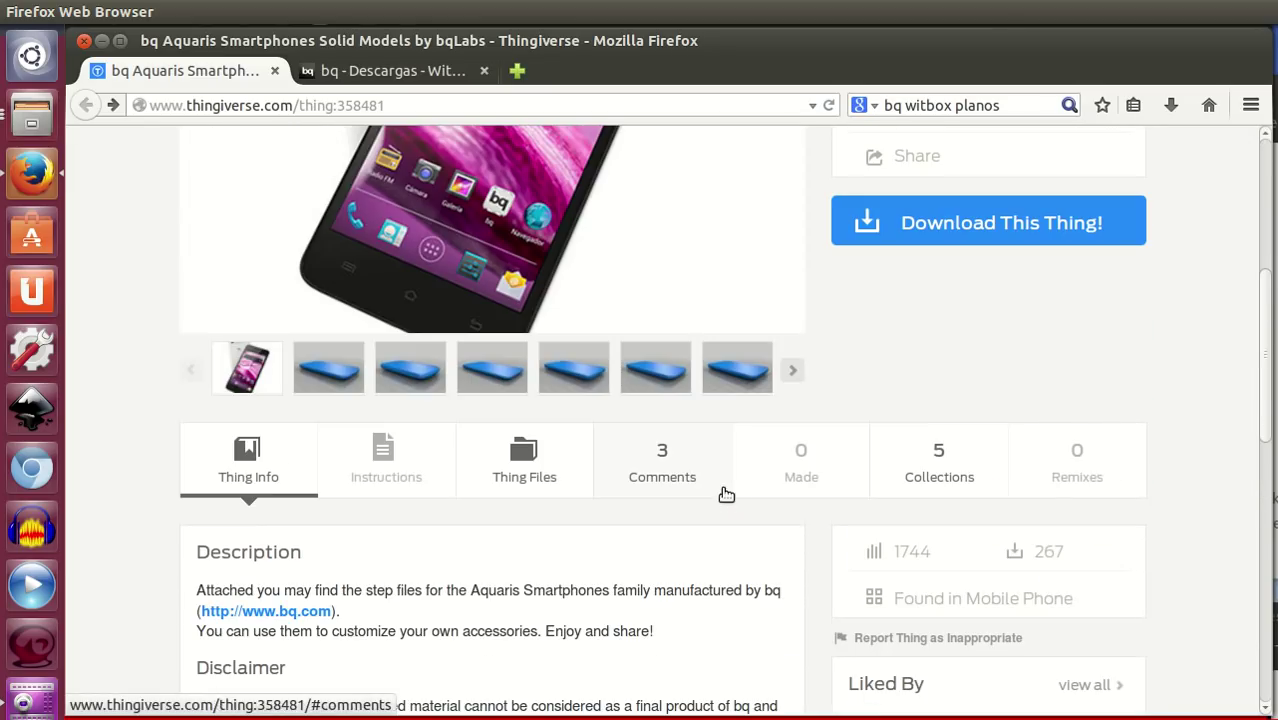
scroll(724, 475, "up", 1)
scroll(722, 468, "up", 2)
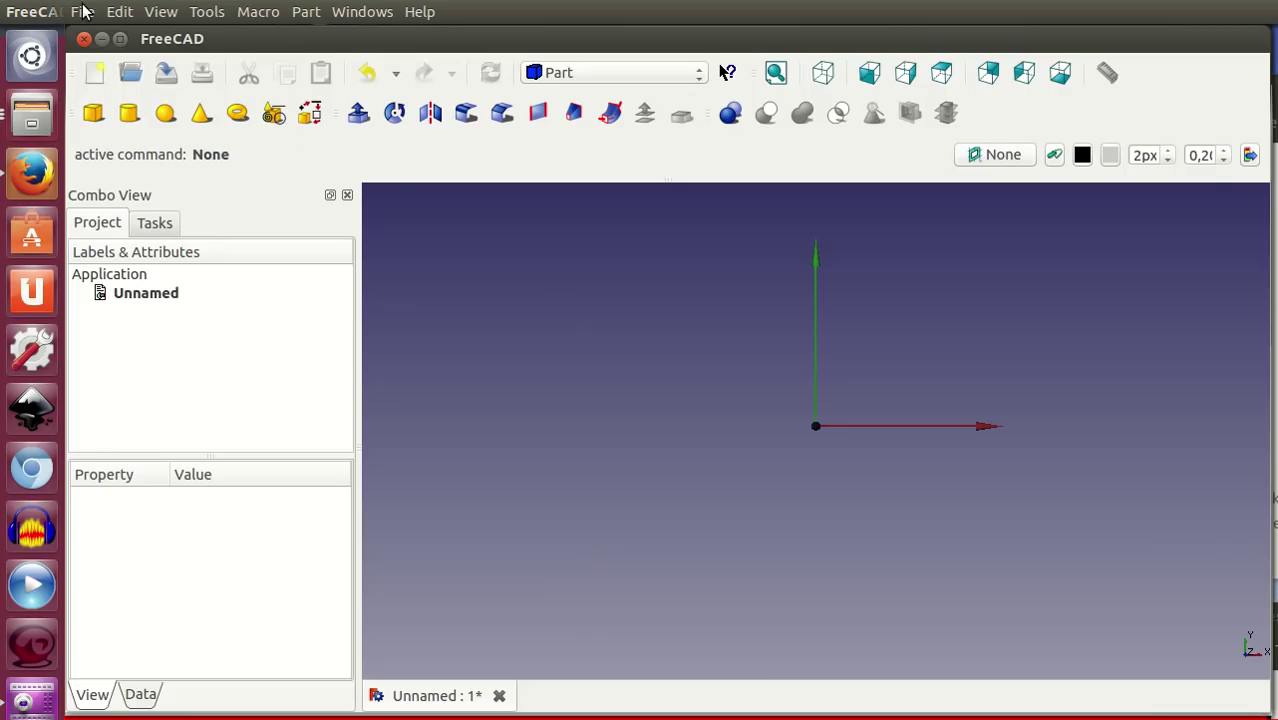
Import bq_Aquaris_5_7.stp from the T39-step folder into the document
left_click(82, 11)
left_click(113, 199)
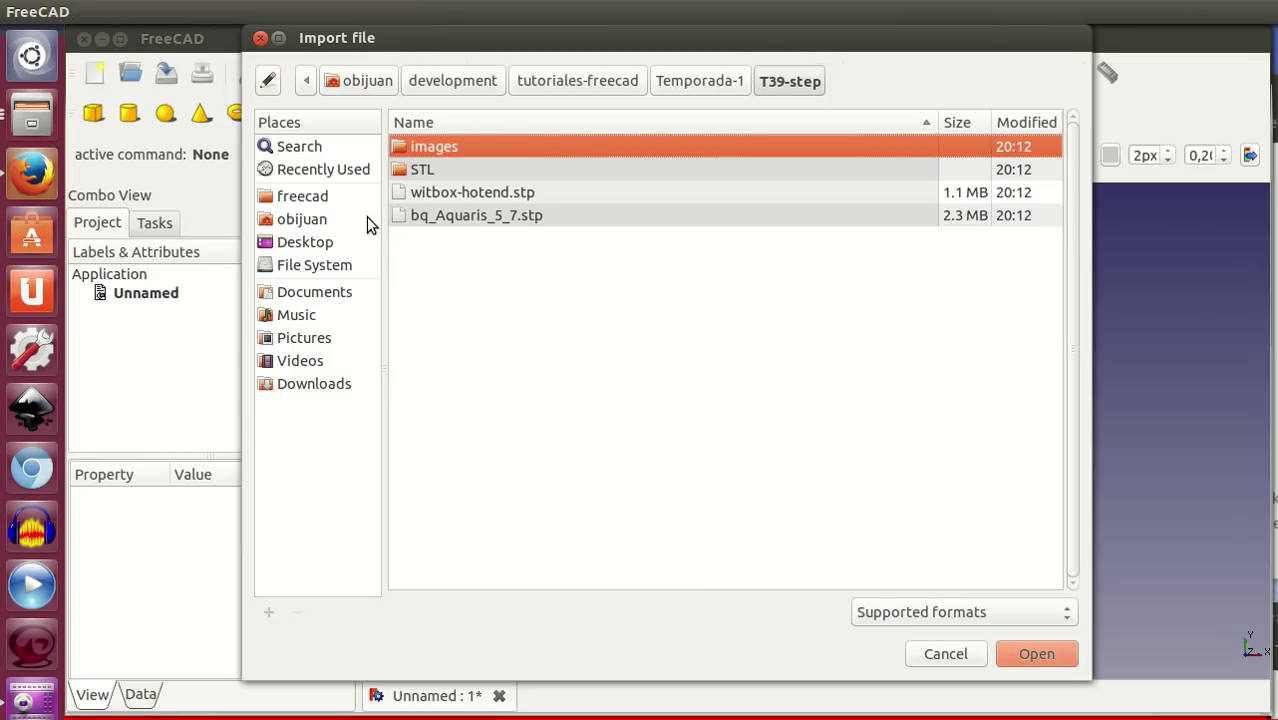
left_click(517, 215)
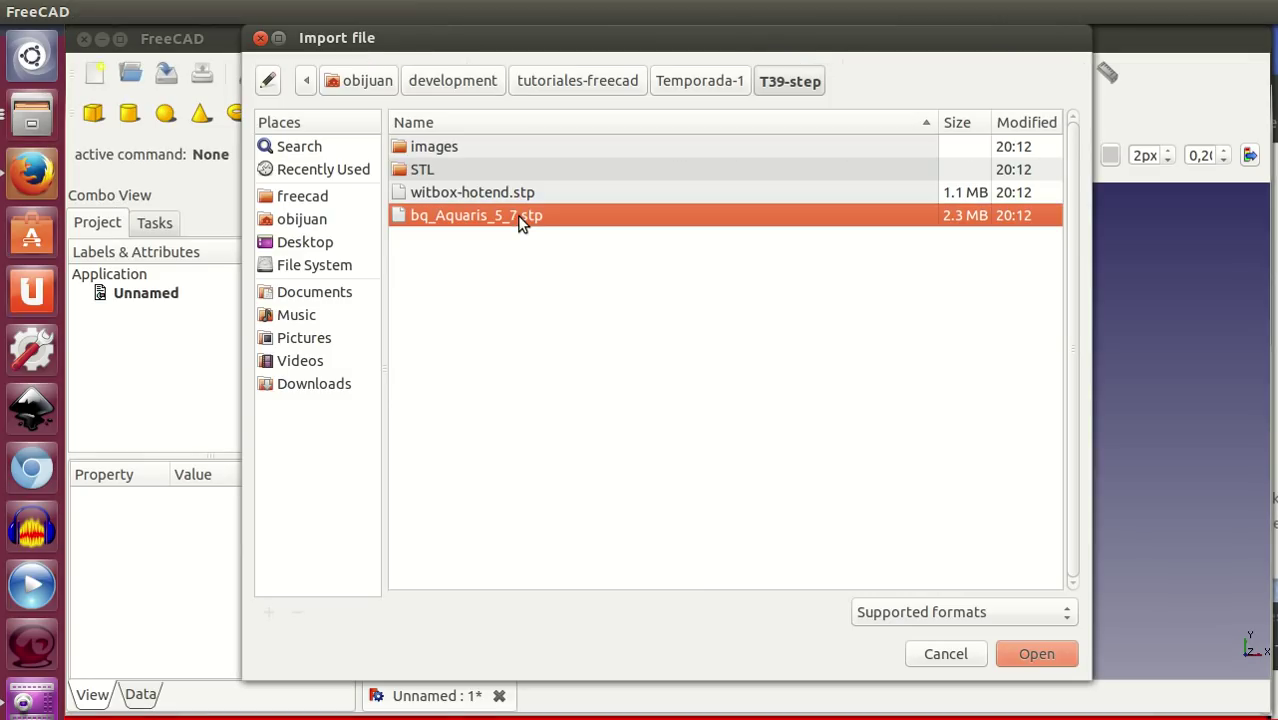
left_click(1032, 654)
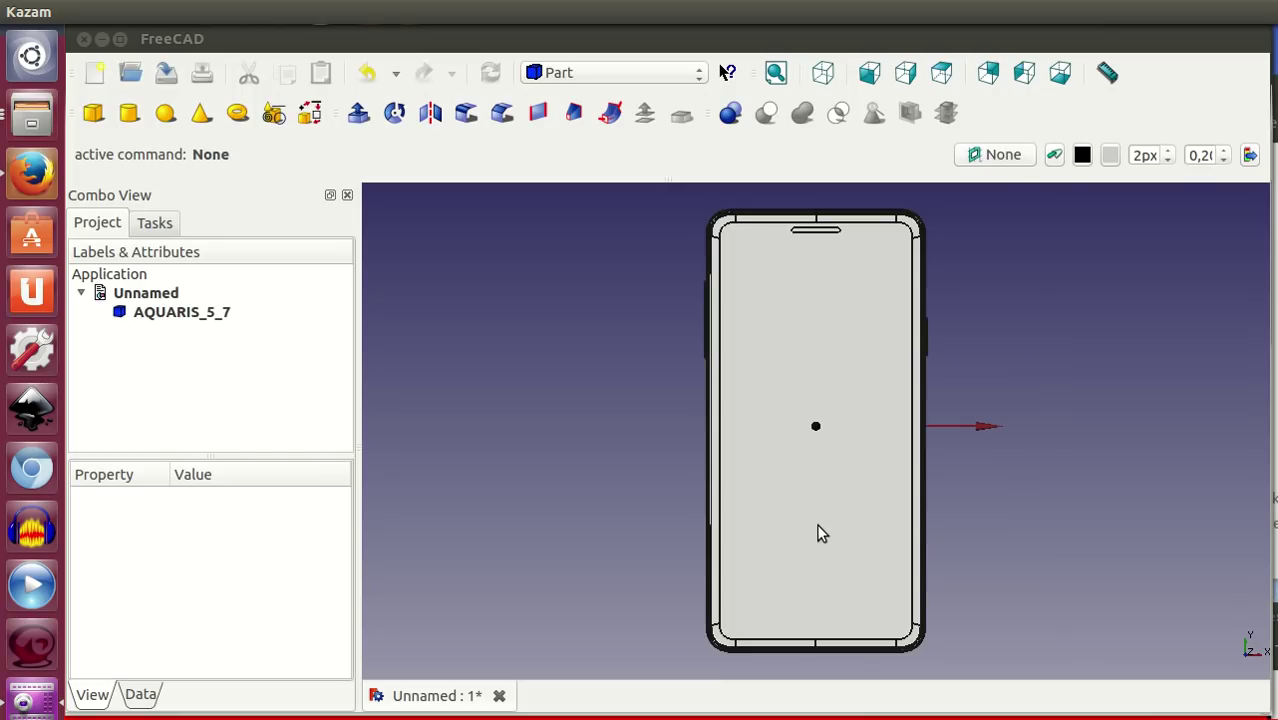
Switch the 3D view's navigation style to Blender navigation
middle_click_drag(988, 586, 942, 580)
right_click(962, 542)
mouse_move(1043, 650)
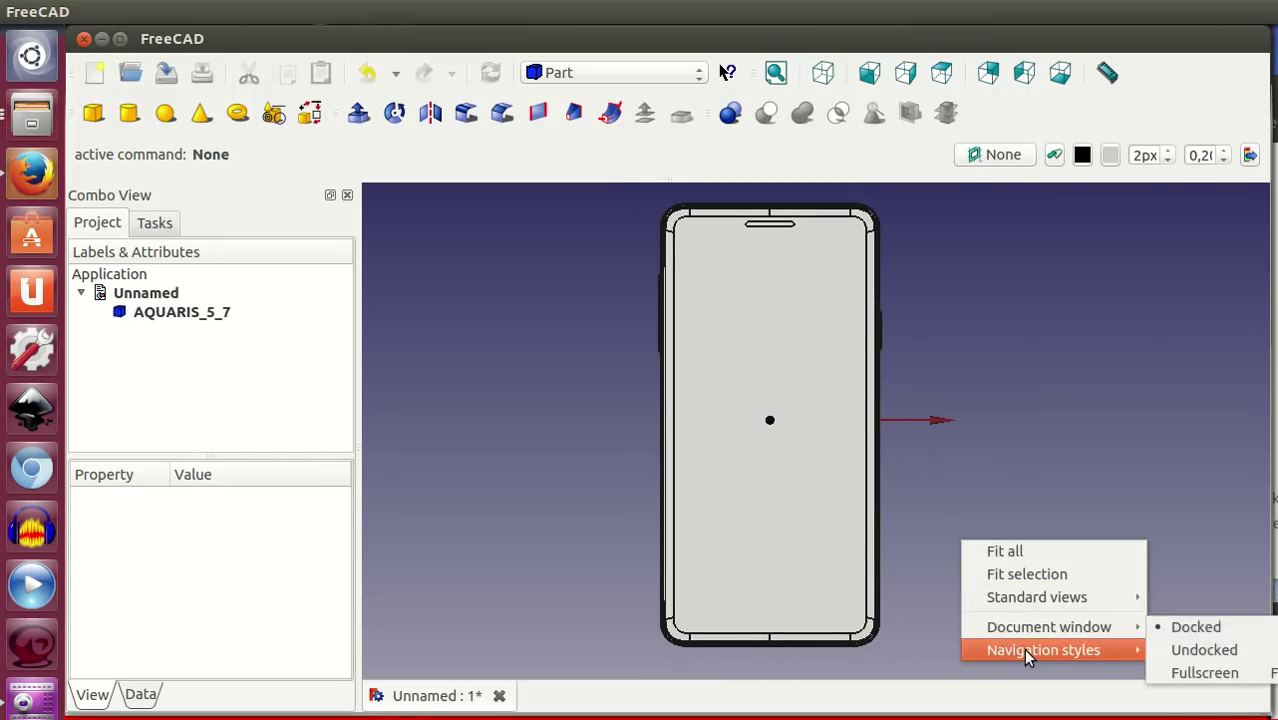
left_click(1200, 694)
Orbit the phone to inspect its back and front, then return to the Front view
mouse_move(1003, 577)
middle_mouse_down()
mouse_move(1049, 484)
mouse_move(1004, 494)
mouse_move(919, 431)
mouse_move(1016, 451)
mouse_move(958, 487)
middle_mouse_up()
middle_click_drag(856, 528, 879, 548)
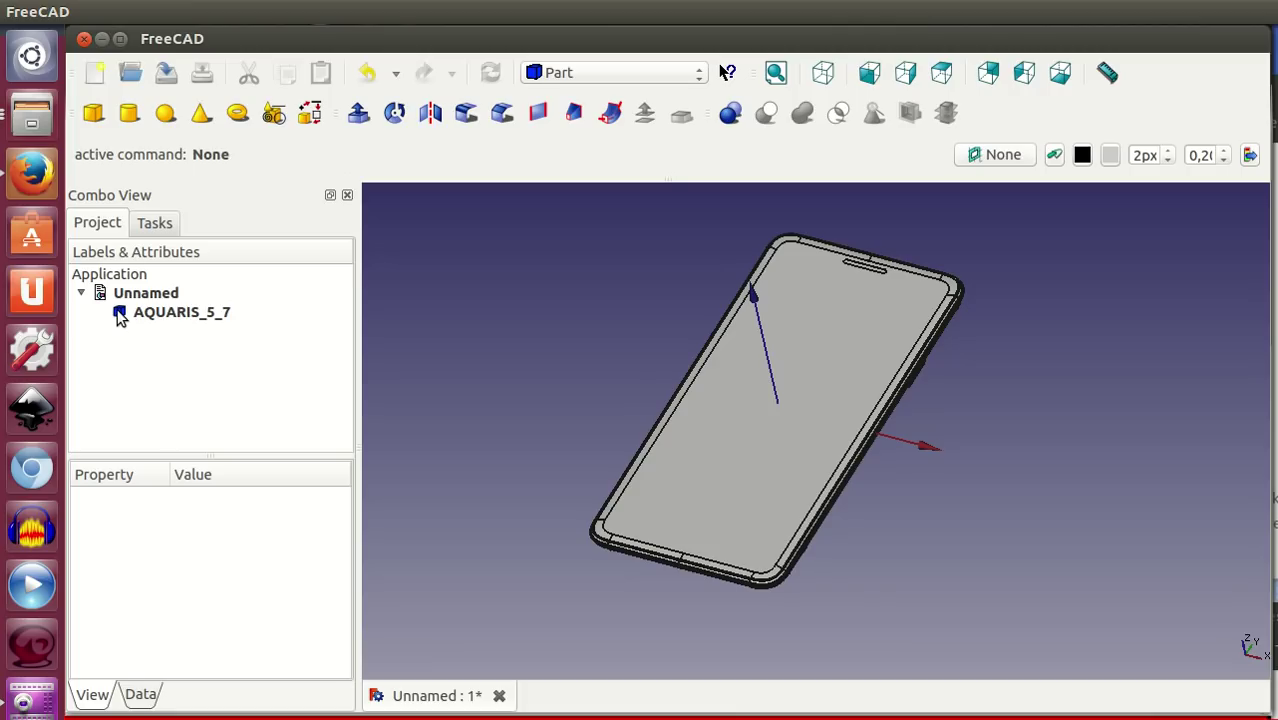
middle_click_drag(895, 578, 815, 379)
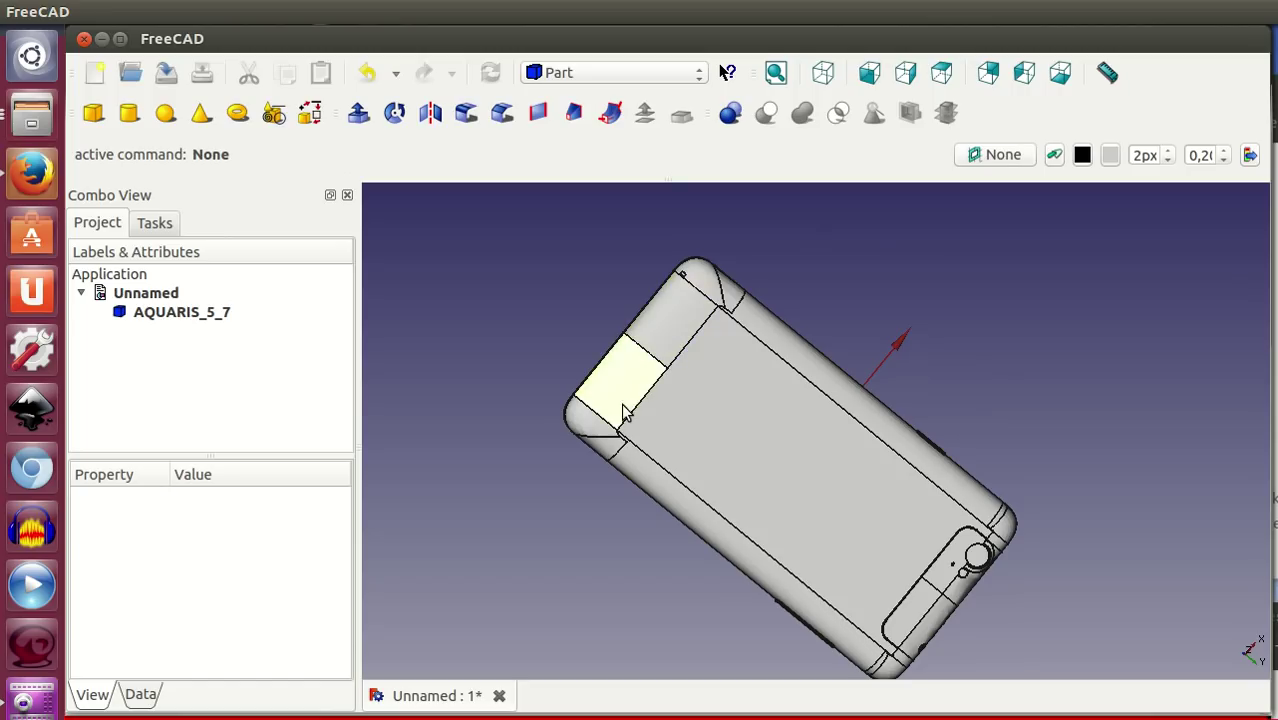
mouse_move(697, 357)
middle_mouse_down()
mouse_move(927, 529)
mouse_move(897, 557)
middle_mouse_up()
mouse_move(943, 348)
middle_mouse_down()
mouse_move(1001, 342)
mouse_move(981, 334)
middle_mouse_up()
mouse_move(941, 582)
middle_mouse_down()
mouse_move(864, 579)
mouse_move(824, 548)
mouse_move(930, 471)
mouse_move(967, 479)
middle_mouse_up()
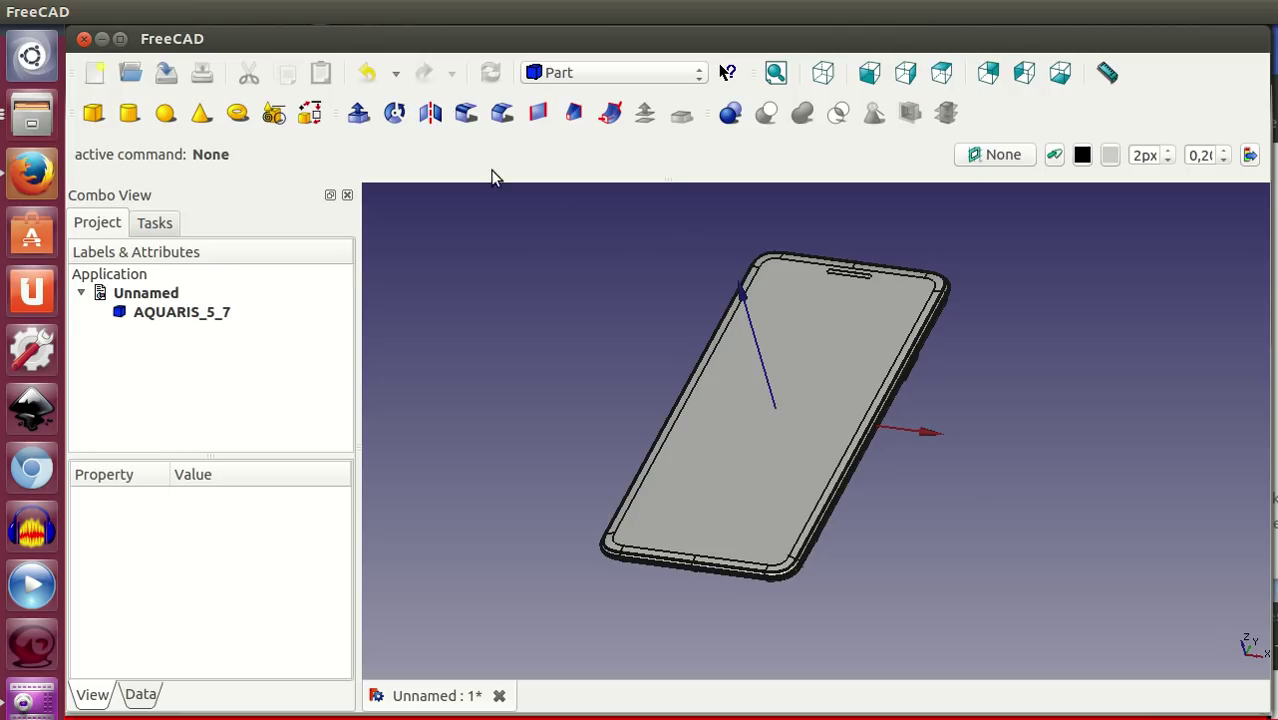
left_click(940, 76)
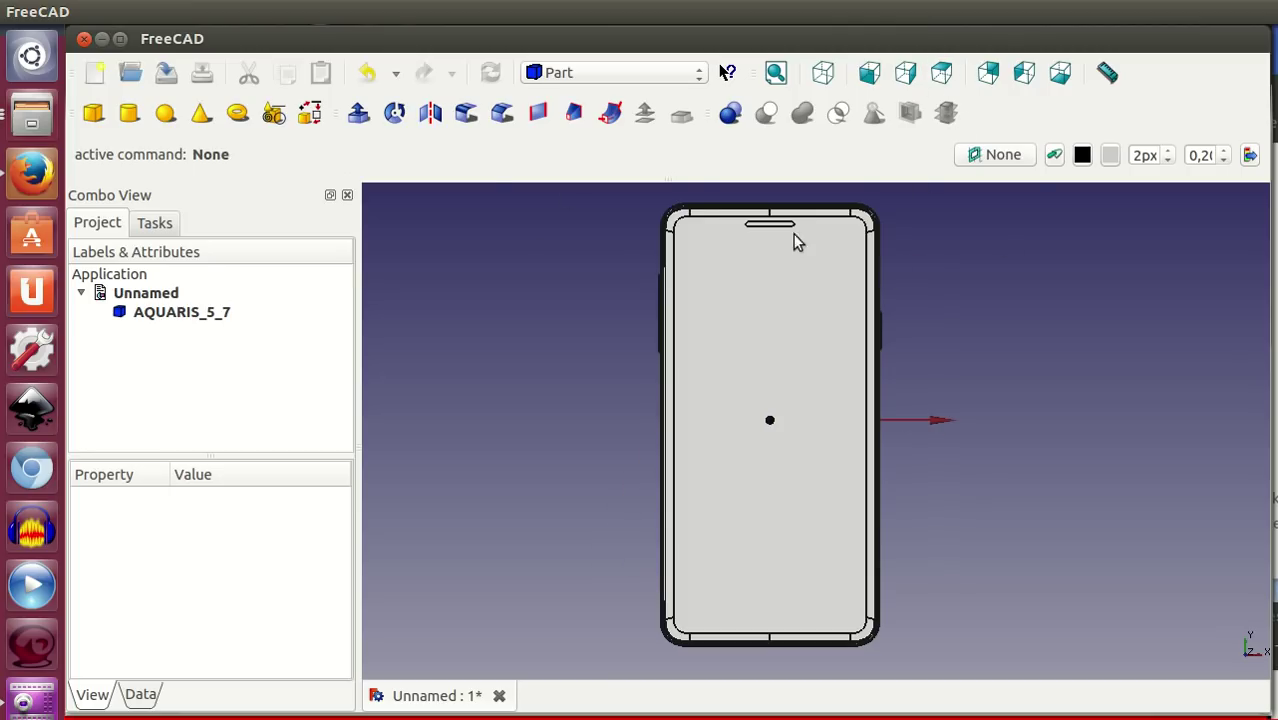
left_click(631, 72)
Switch to Part Design and create a new sketch on the XY plane
left_click(592, 335)
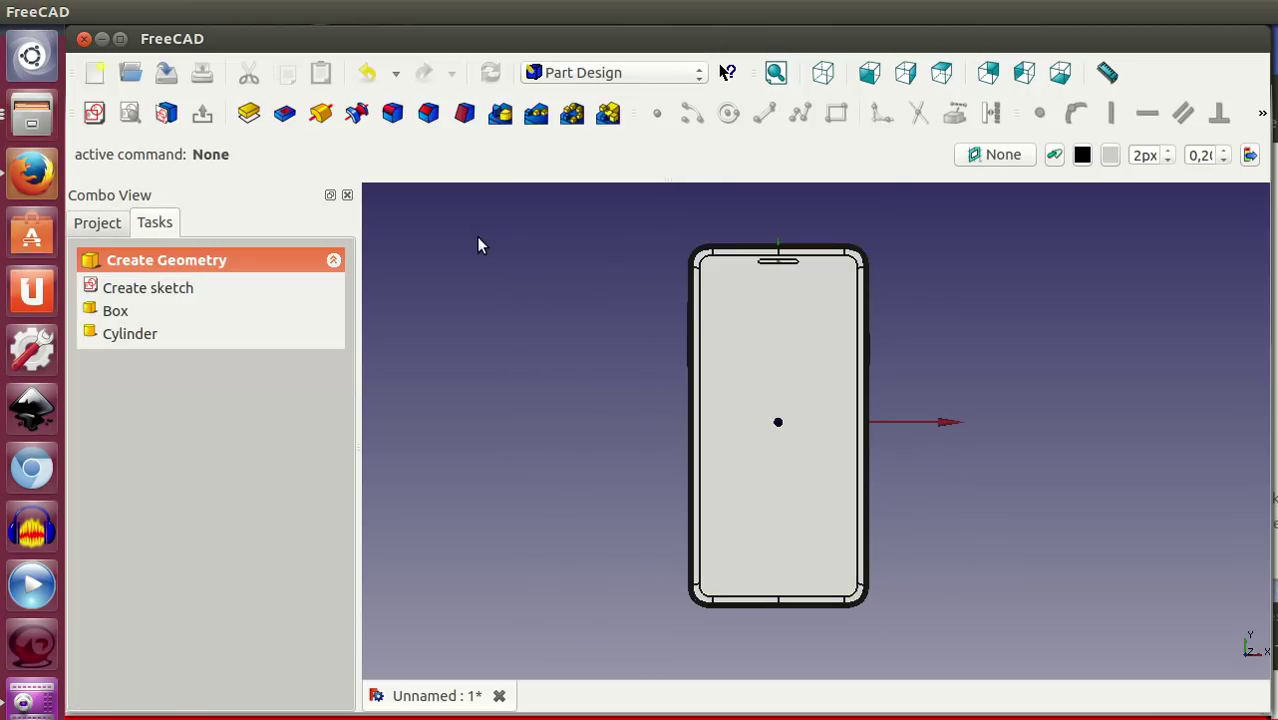
left_click(94, 112)
left_click(728, 376)
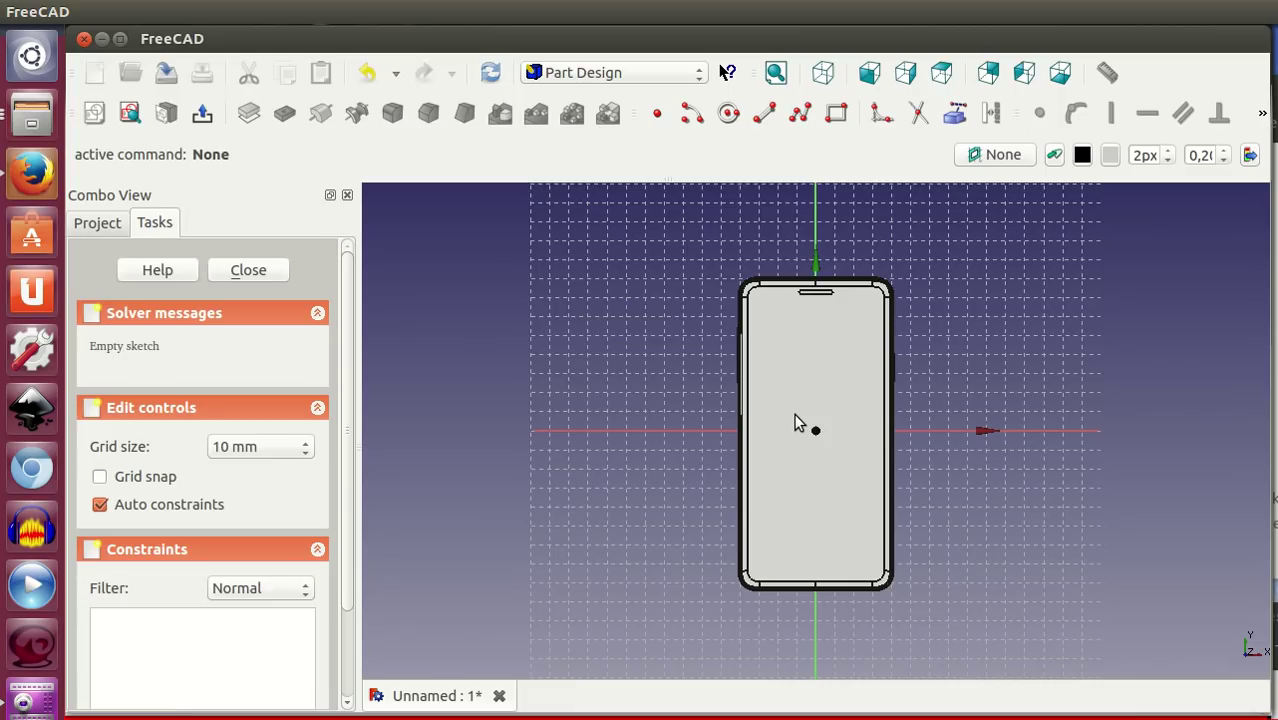
Draw a rectangle just enclosing the phone outline, adjust its edges, and close the sketch
left_click(836, 113)
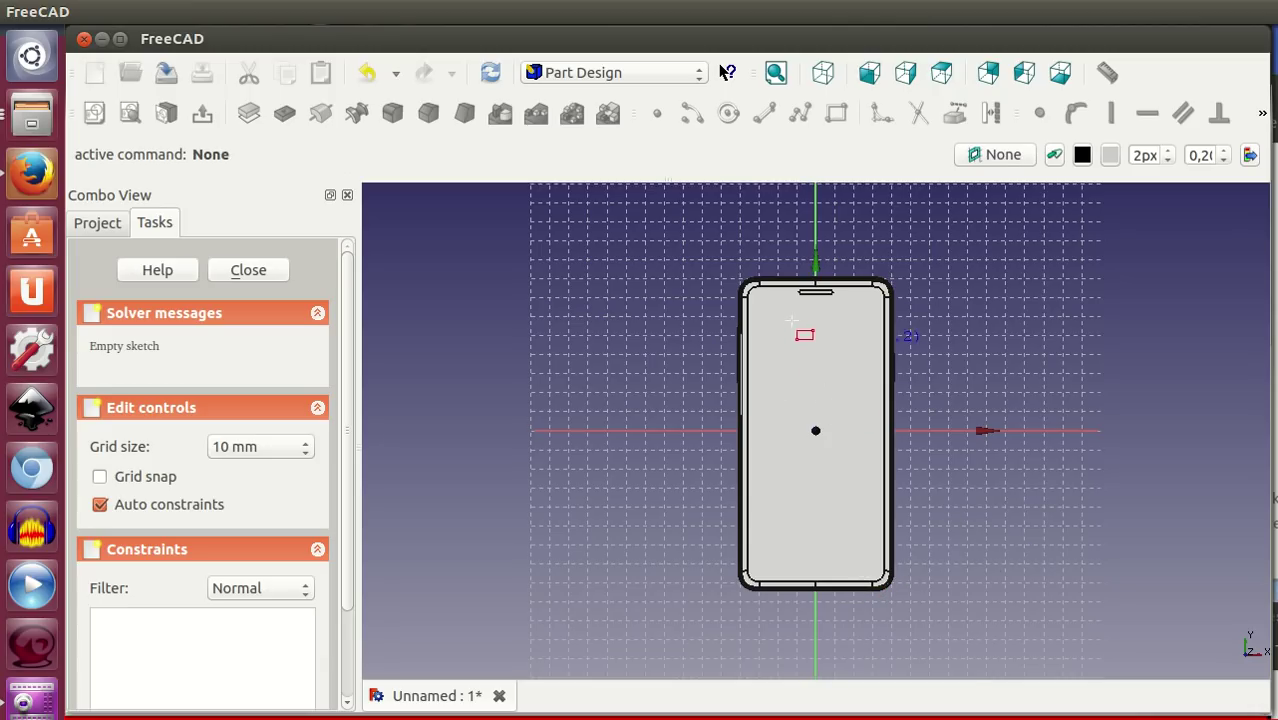
left_click(722, 264)
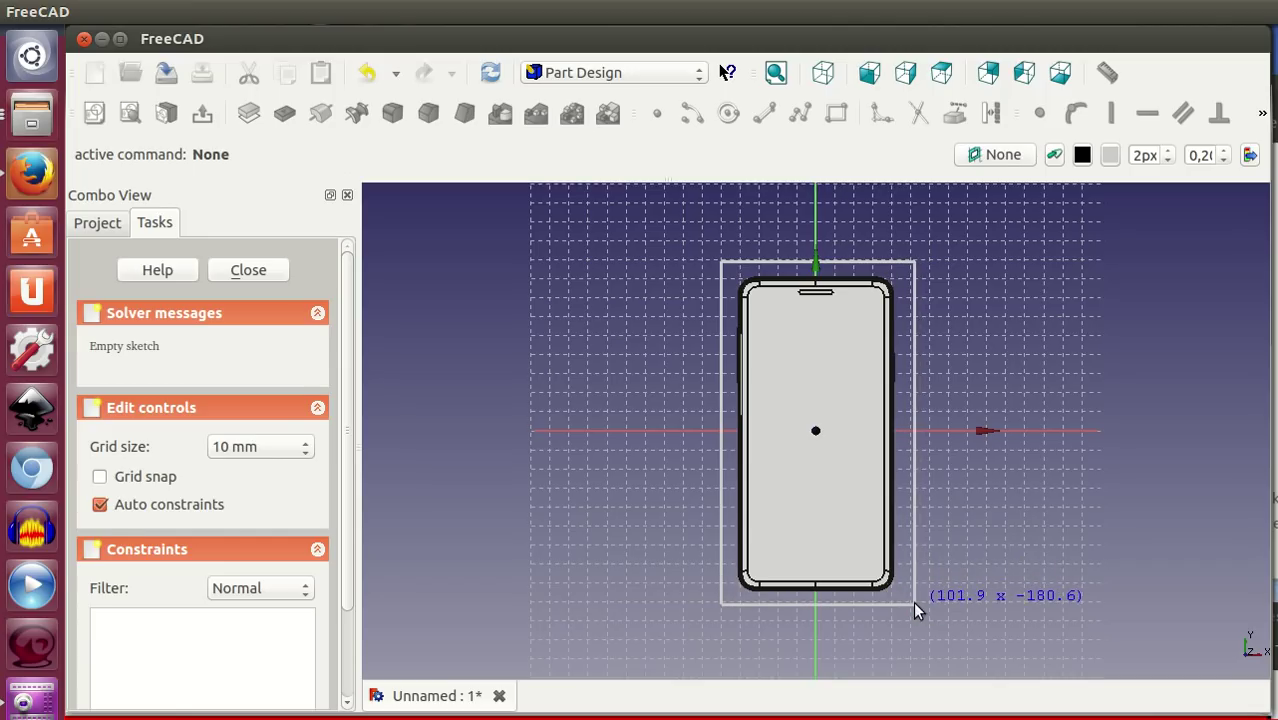
left_click(915, 603)
scroll(890, 550, "up", 1)
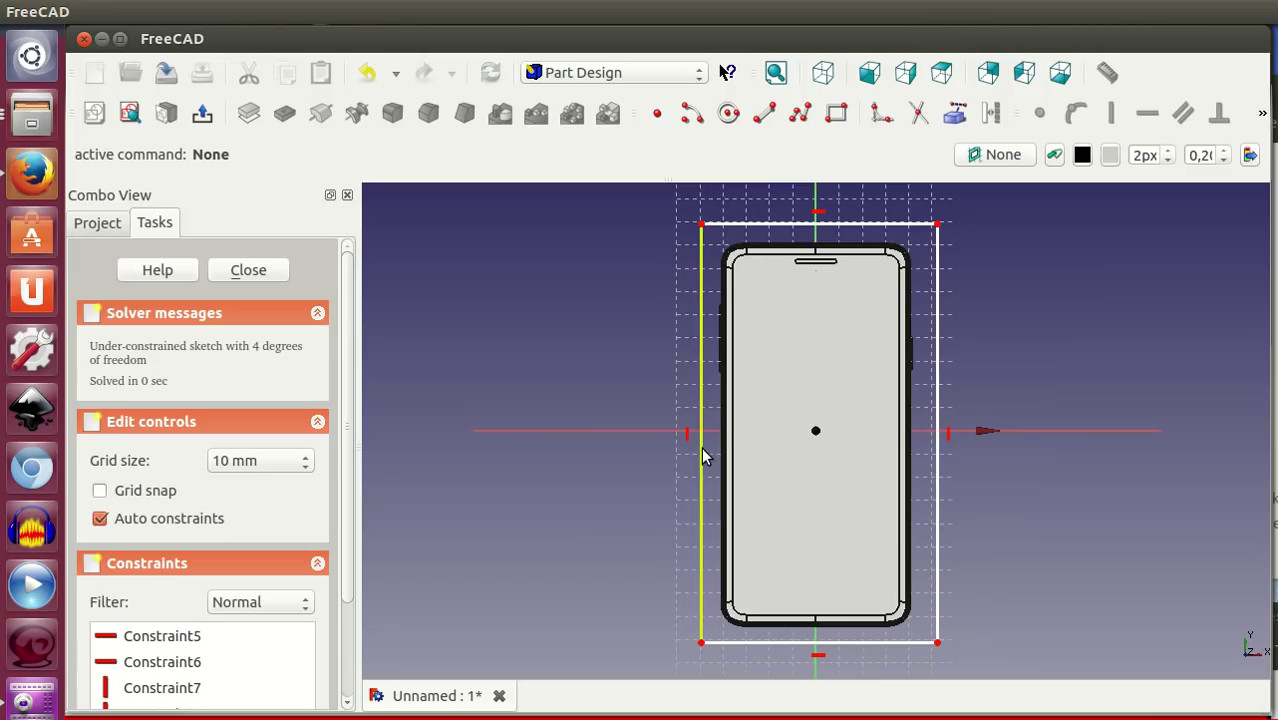
left_click_drag(694, 455, 697, 458)
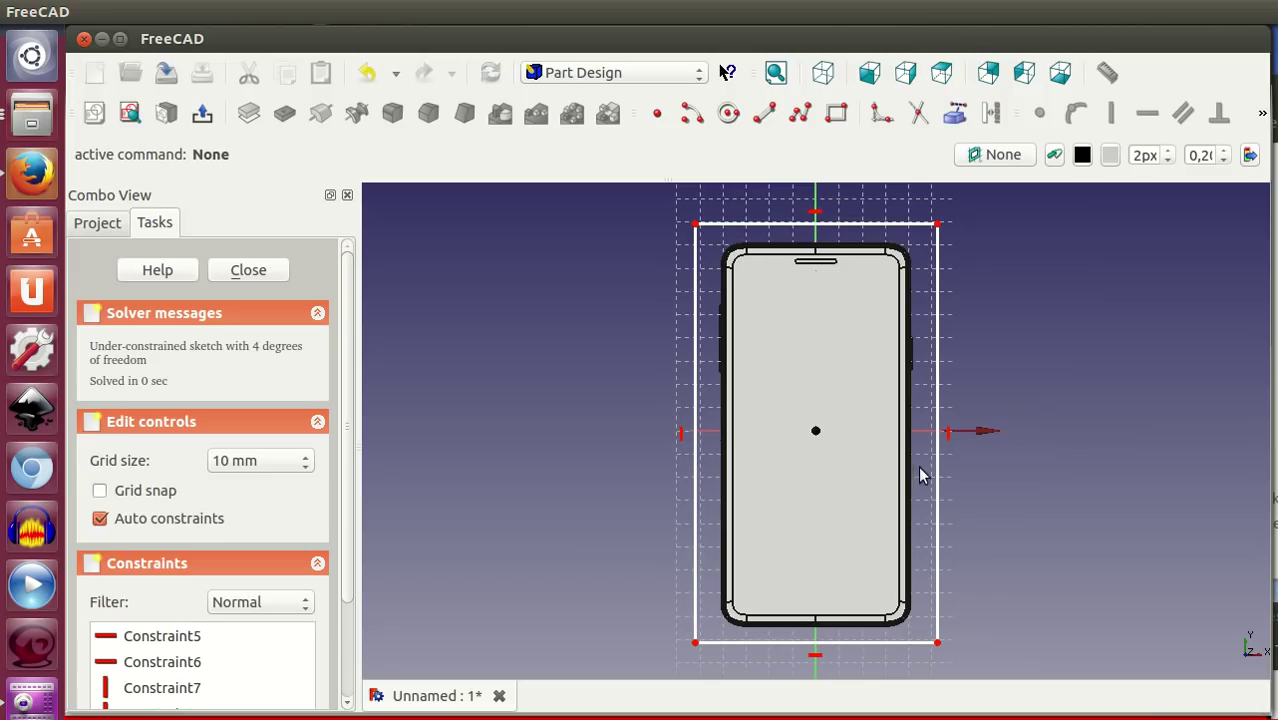
left_click_drag(938, 478, 942, 476)
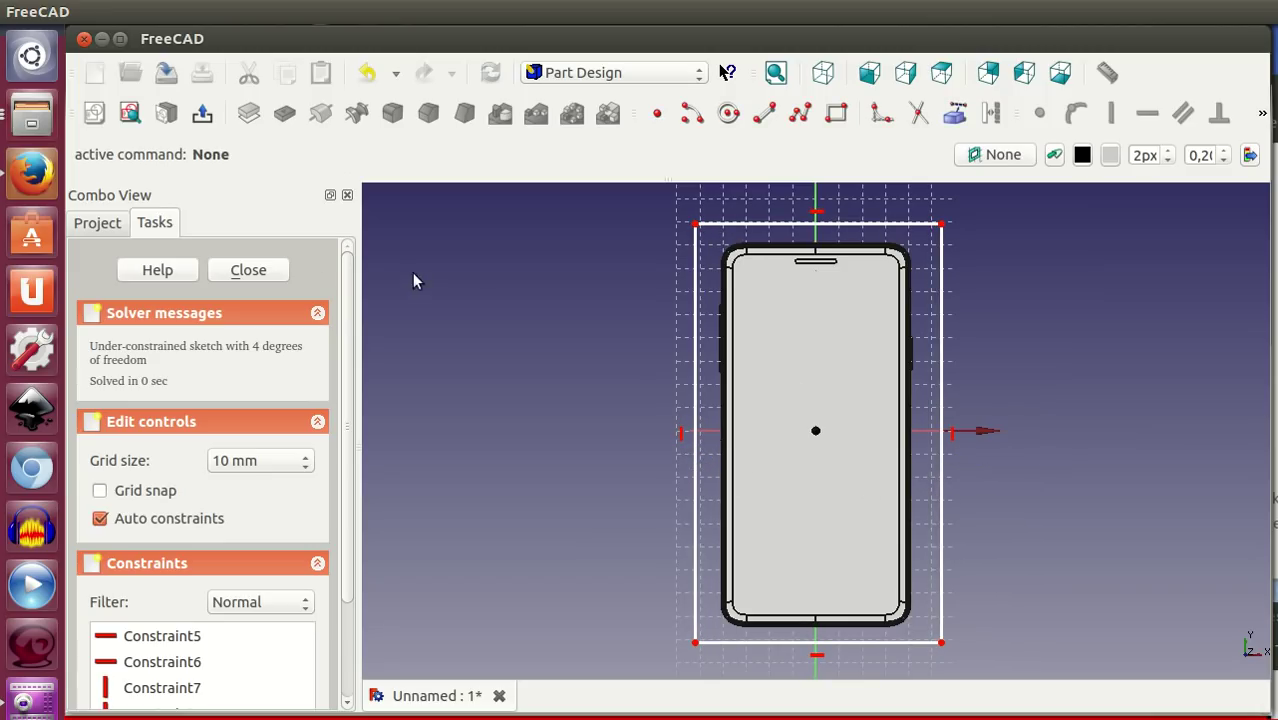
left_click(235, 271)
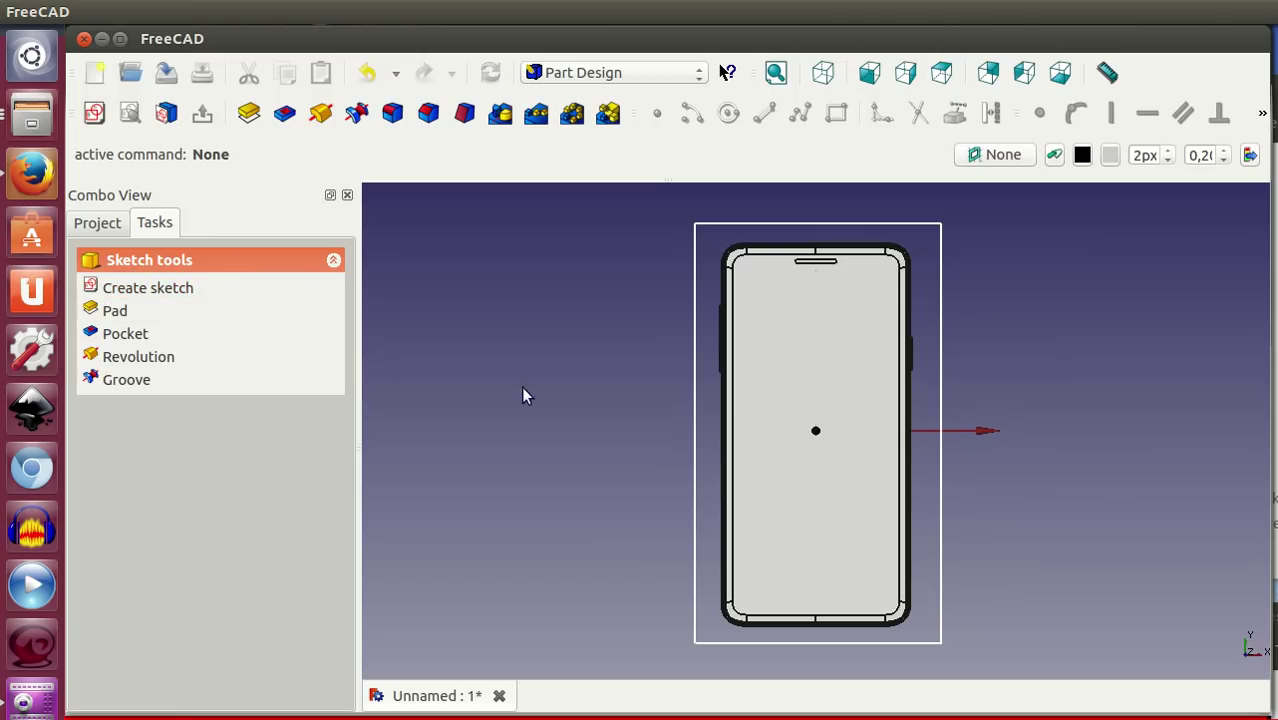
Pad the rectangle 14 mm, symmetric to the sketch plane
left_click(116, 312)
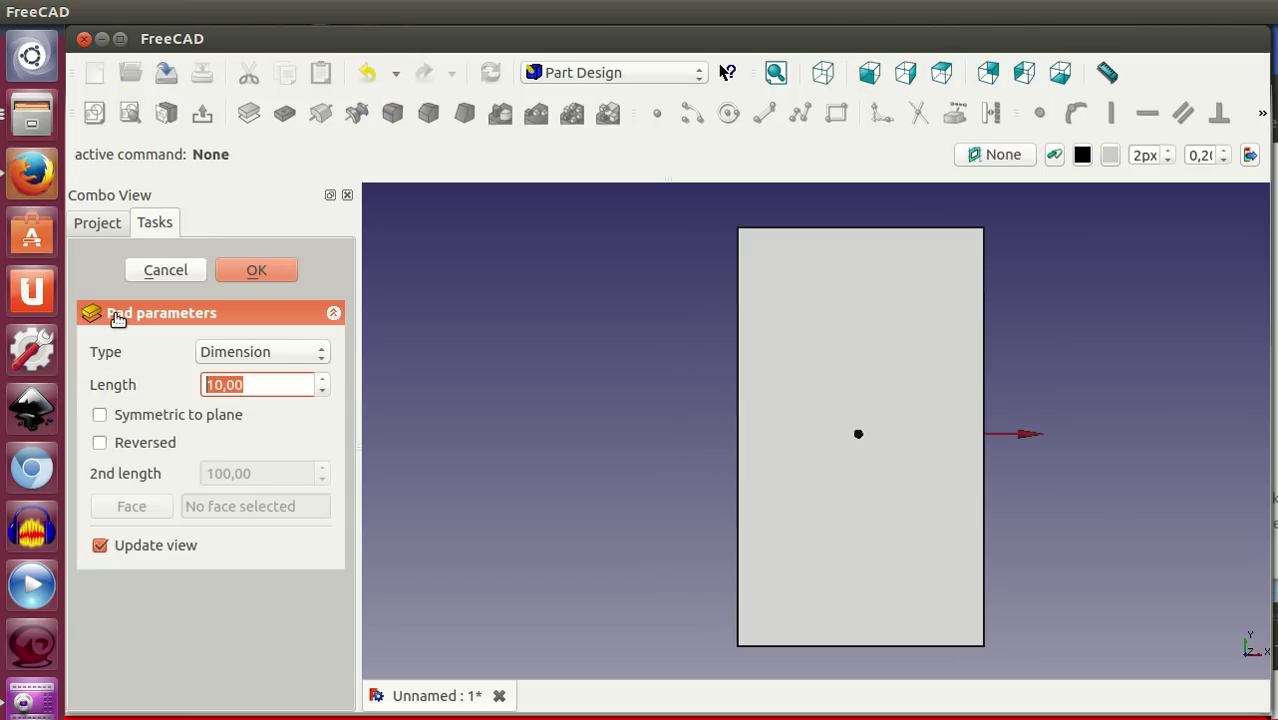
double_click(267, 384)
type("14")
left_click(100, 414)
left_click(252, 277)
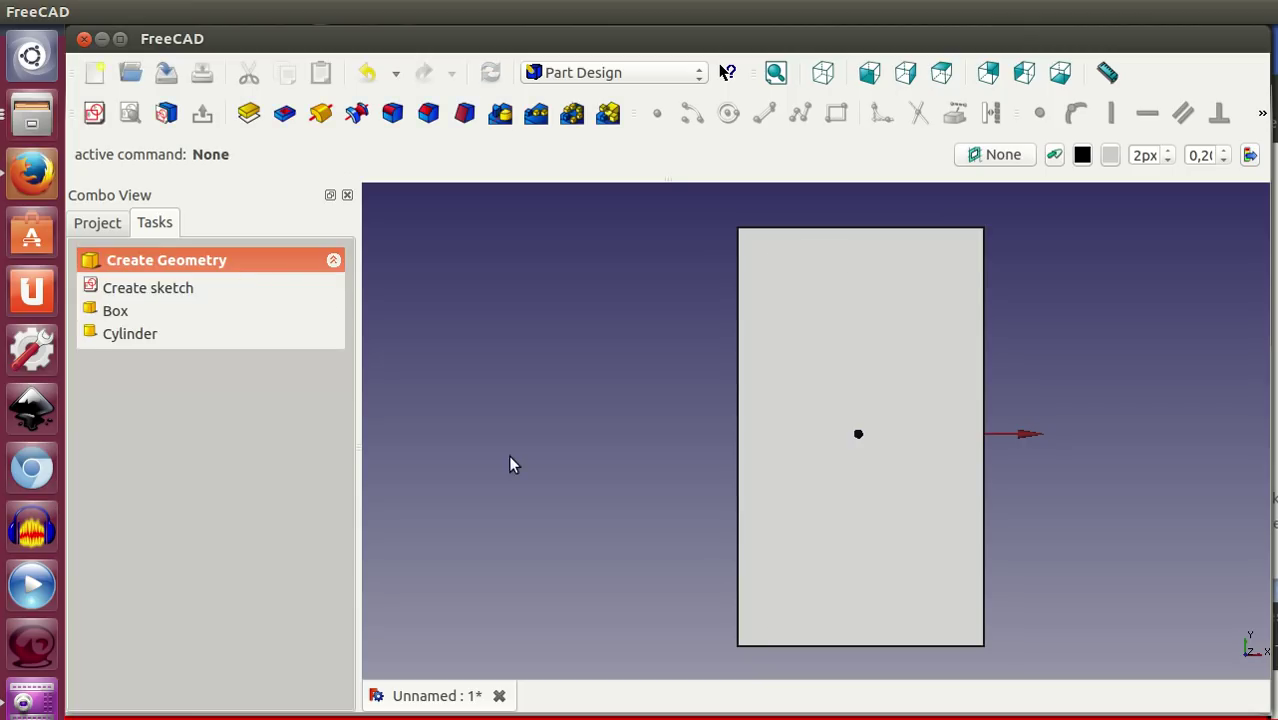
Show the padded block from the front and zoom in on it
mouse_move(604, 540)
middle_mouse_down()
mouse_move(662, 337)
mouse_move(739, 494)
mouse_move(791, 525)
middle_mouse_up()
left_click(869, 74)
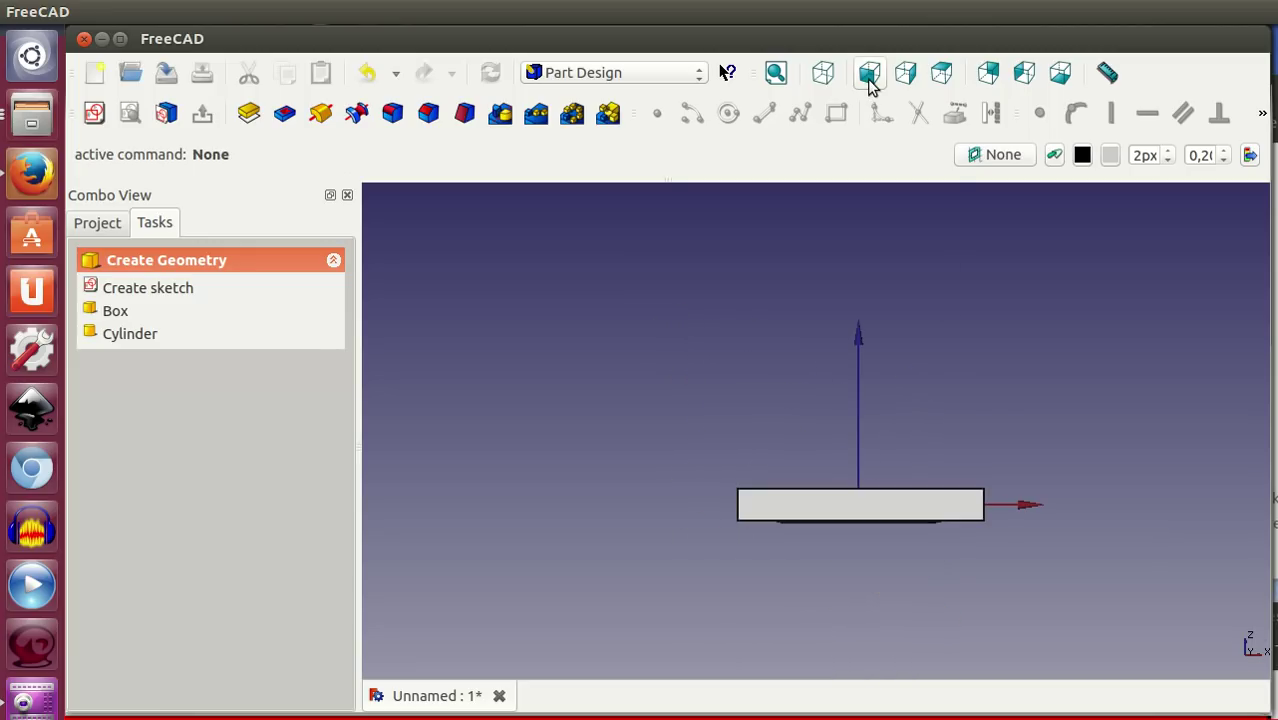
scroll(843, 448, "up", 2)
mouse_move(885, 607)
middle_mouse_down()
mouse_move(839, 508)
mouse_move(807, 500)
middle_mouse_up()
scroll(807, 500, "up", 2)
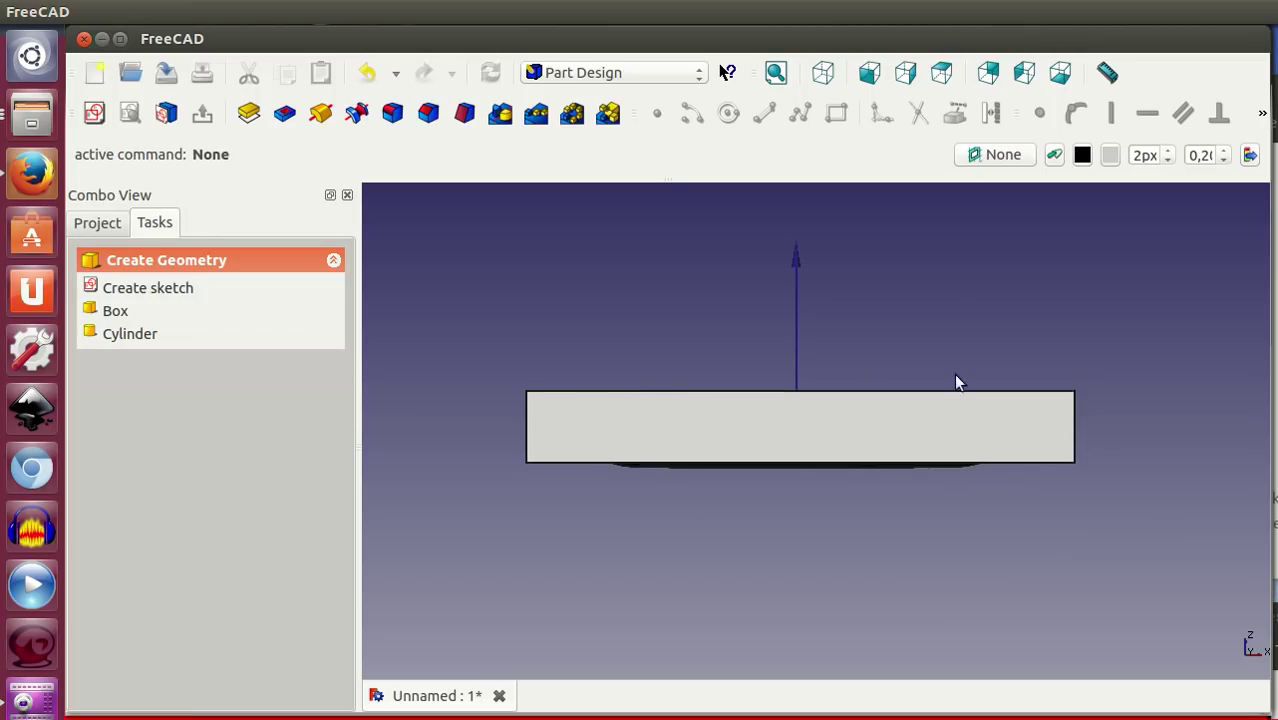
Open the Placement editor for the AQUARIS_5_7 phone model
left_click(95, 224)
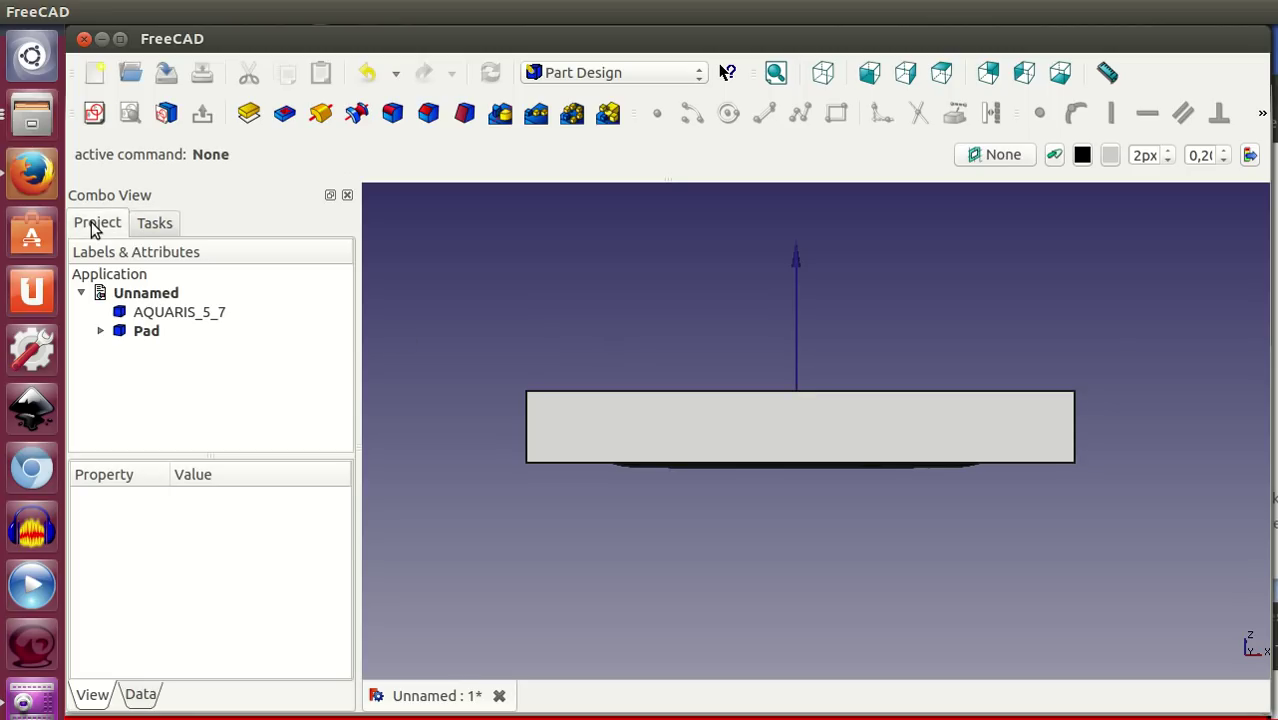
left_click(168, 314)
scroll(287, 543, "down", 2)
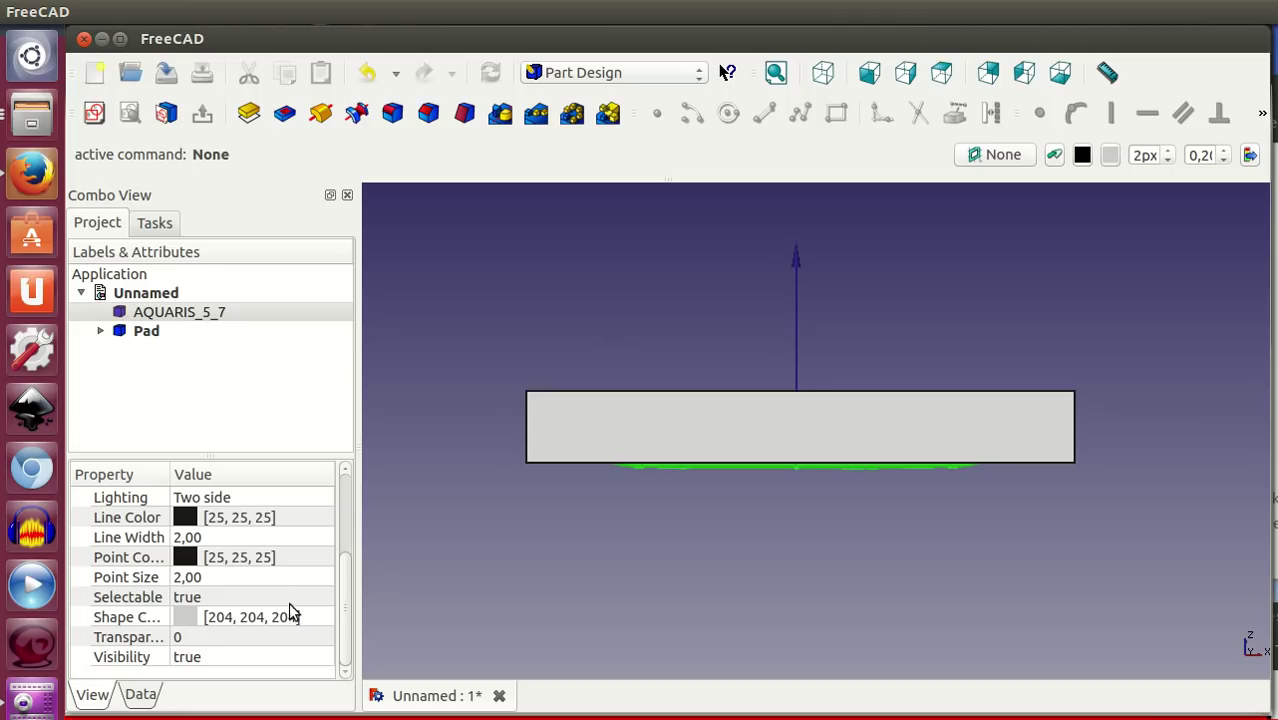
left_click(150, 690)
left_click(320, 536)
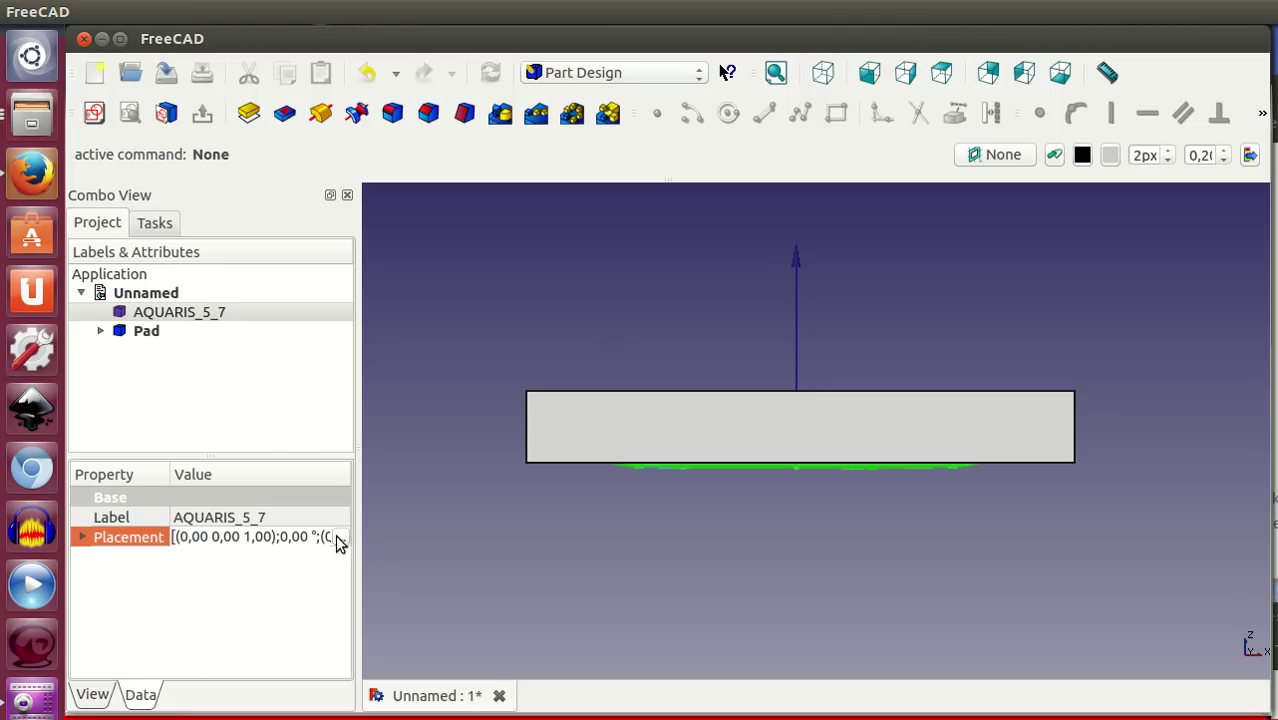
left_click(337, 536)
Set the phone's Z translation to 7 mm, confirm, and orbit to check it
scroll(206, 395, "up", 4)
scroll(206, 395, "up", 3)
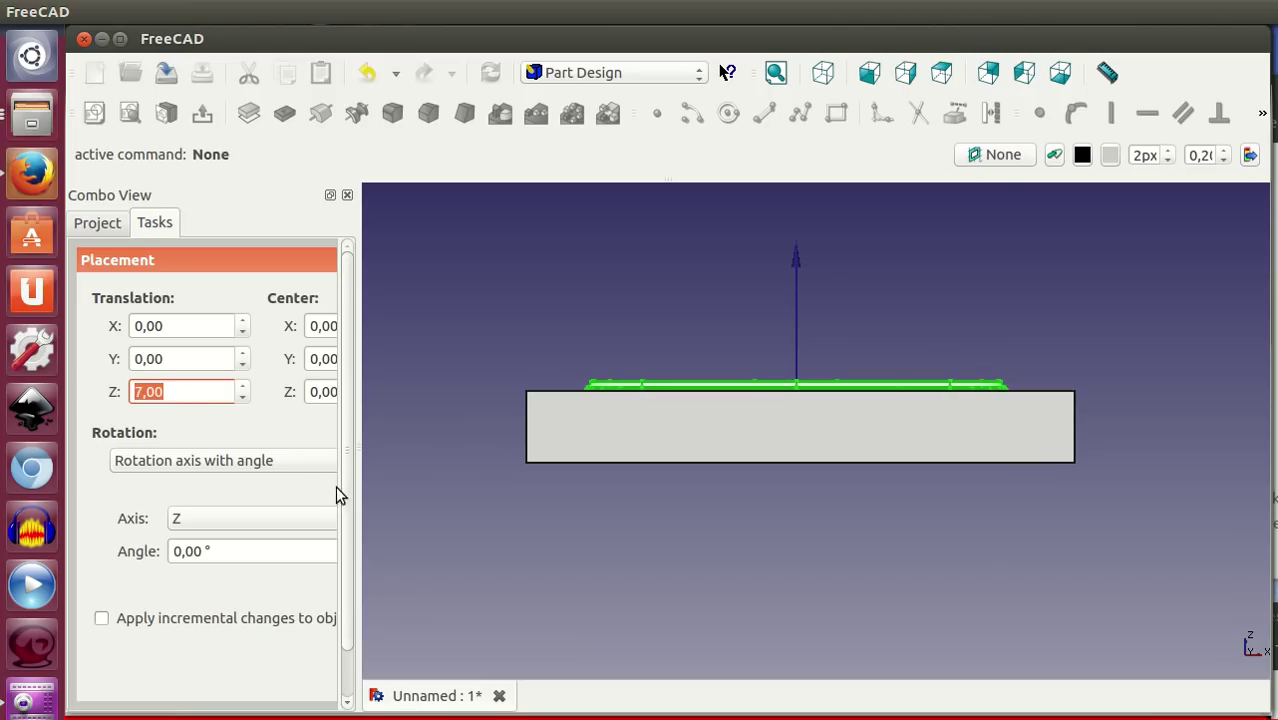
left_click_drag(356, 487, 479, 487)
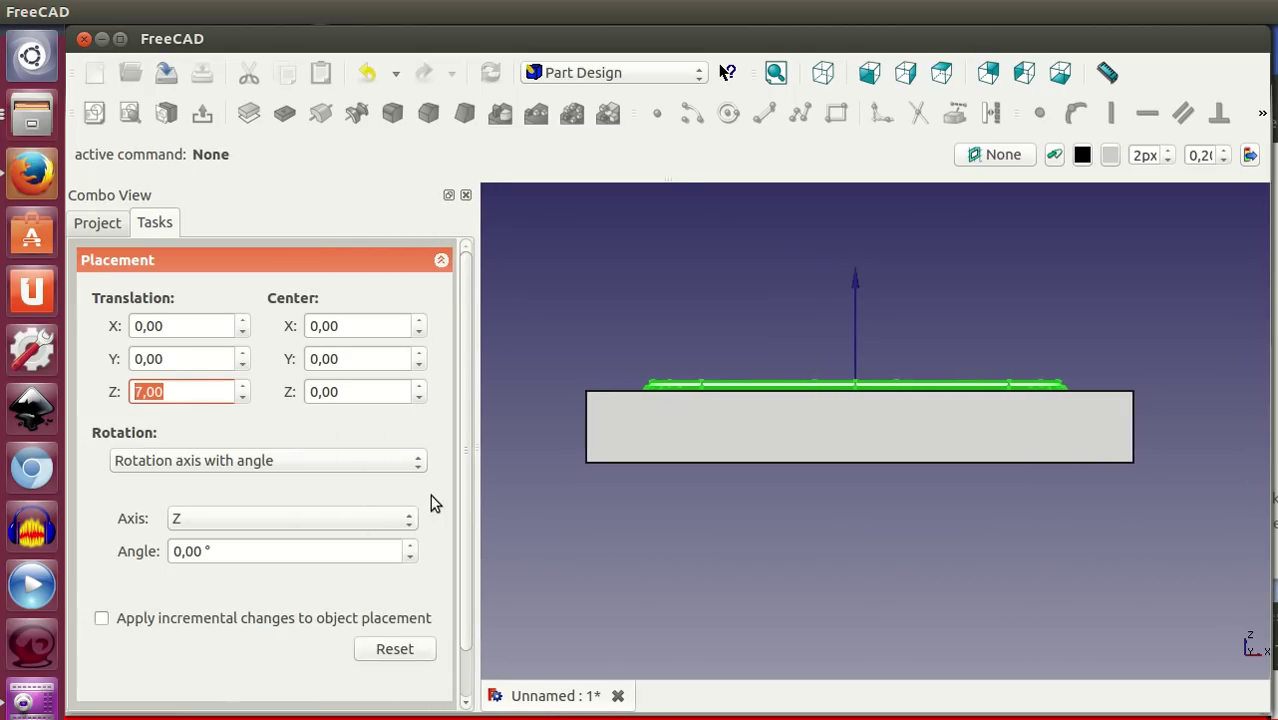
scroll(350, 629, "down", 2)
left_click(356, 679)
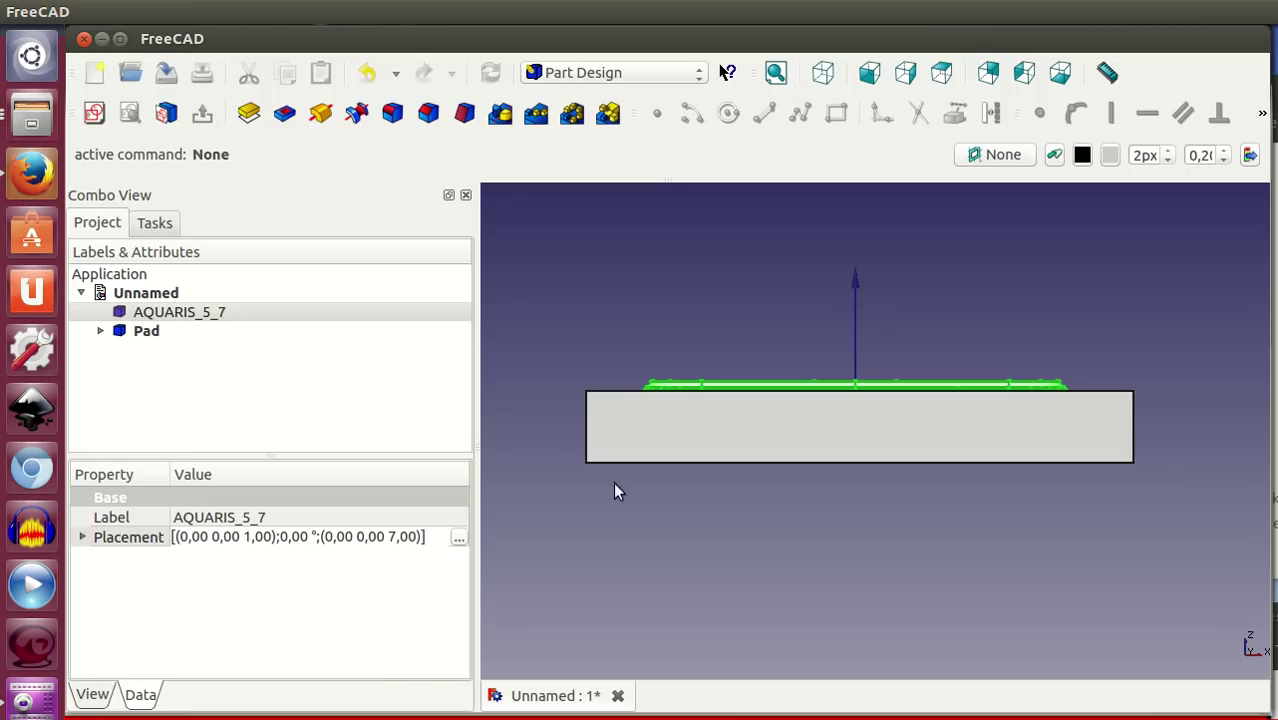
mouse_move(761, 509)
middle_mouse_down()
mouse_move(793, 528)
mouse_move(867, 528)
mouse_move(839, 536)
middle_mouse_up()
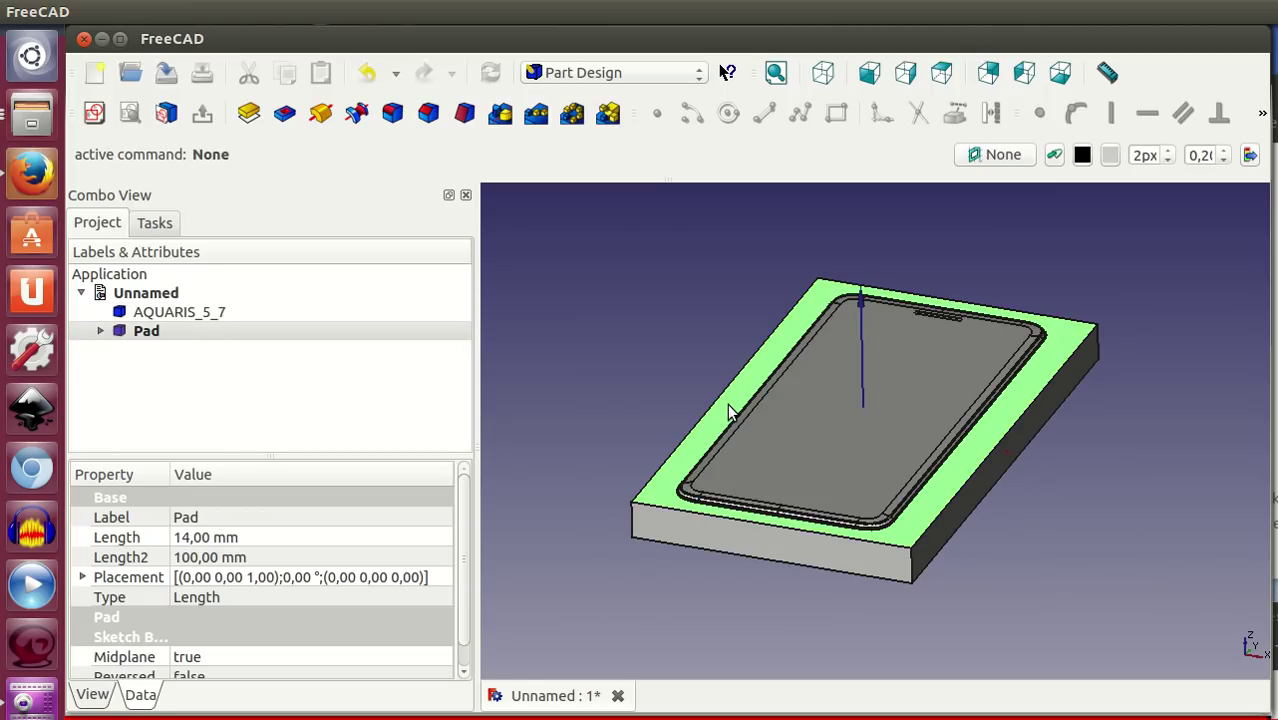
Select AQUARIS_5_7 with the Pad and, in the Part workbench, Cut the phone from the block
left_click(222, 316, "ctrl")
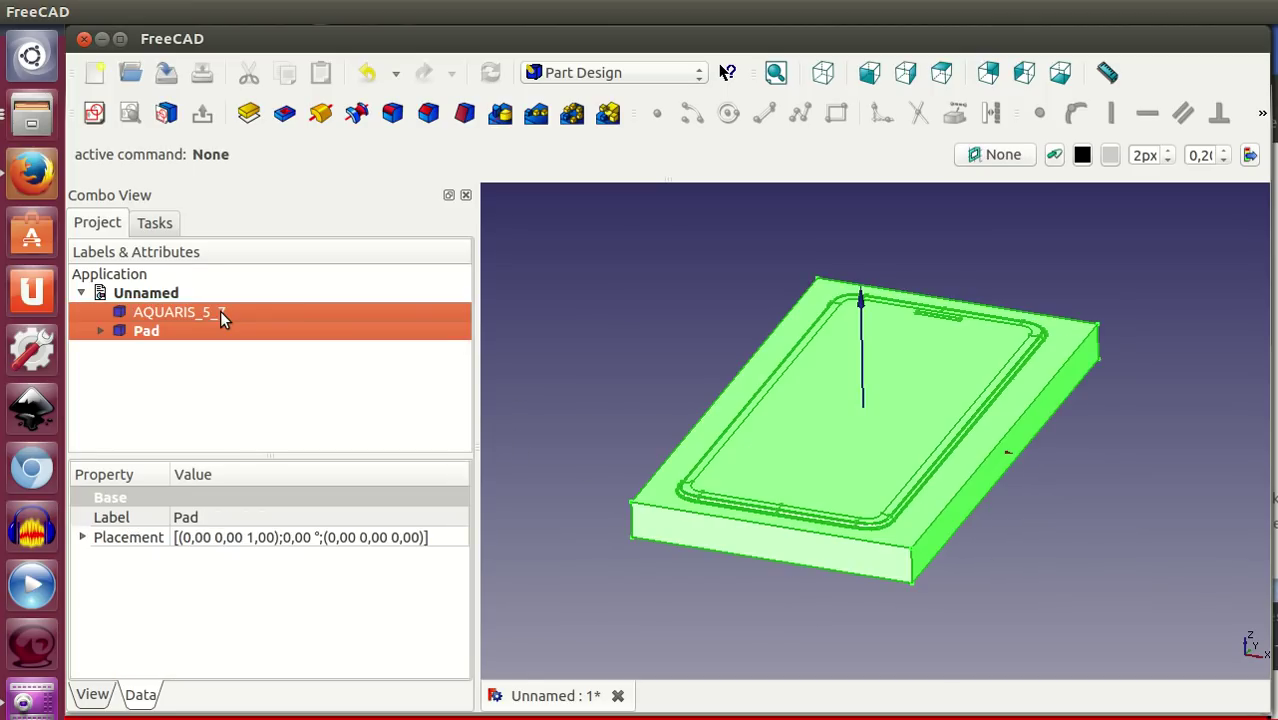
left_click(552, 77)
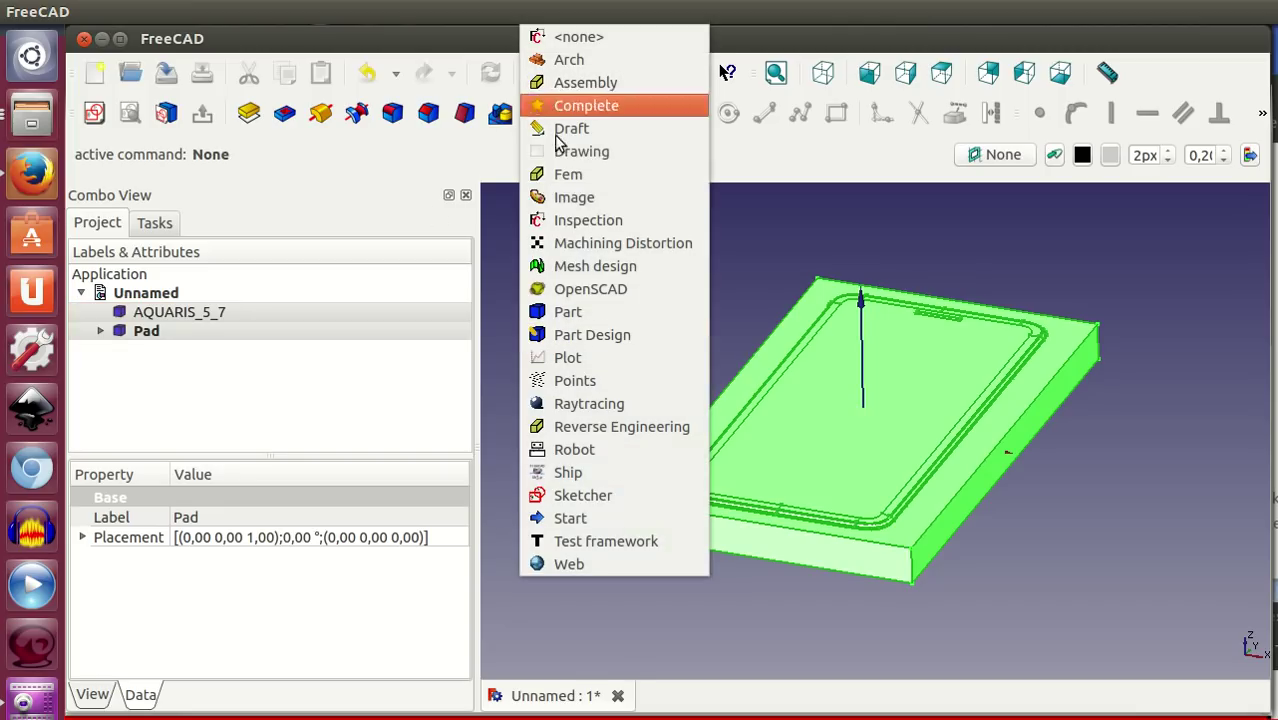
left_click(570, 309)
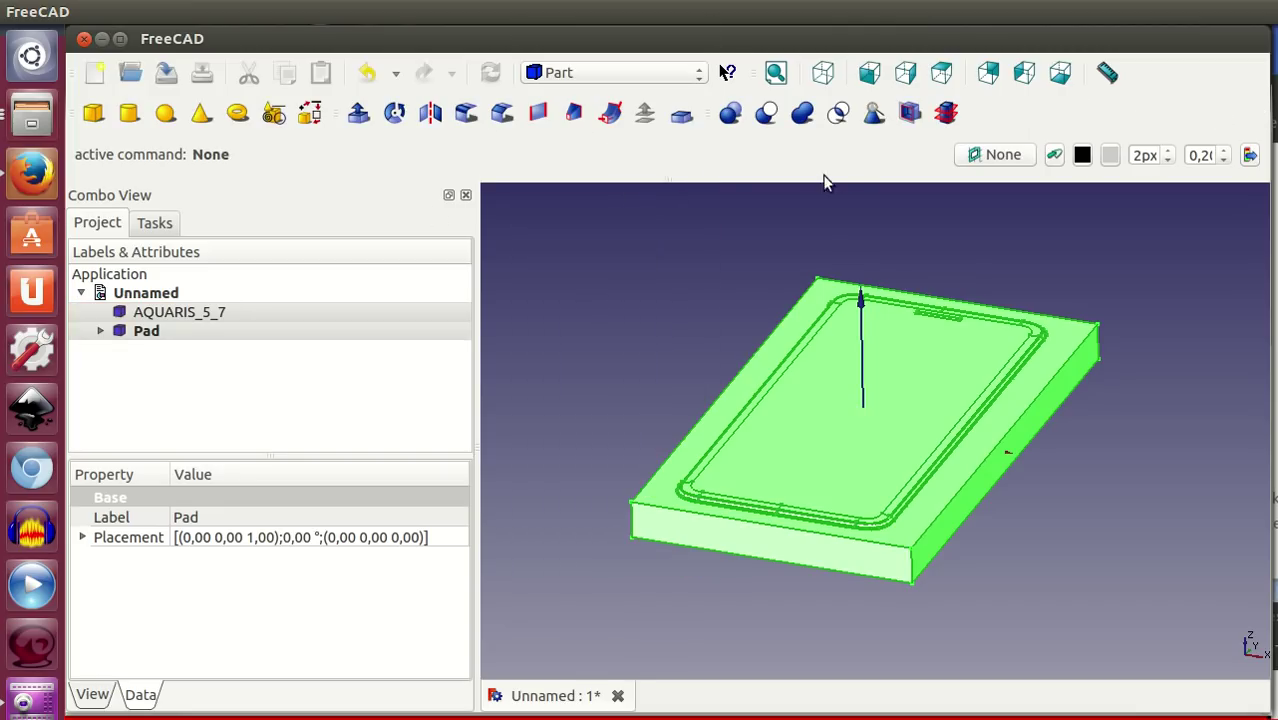
left_click(767, 117)
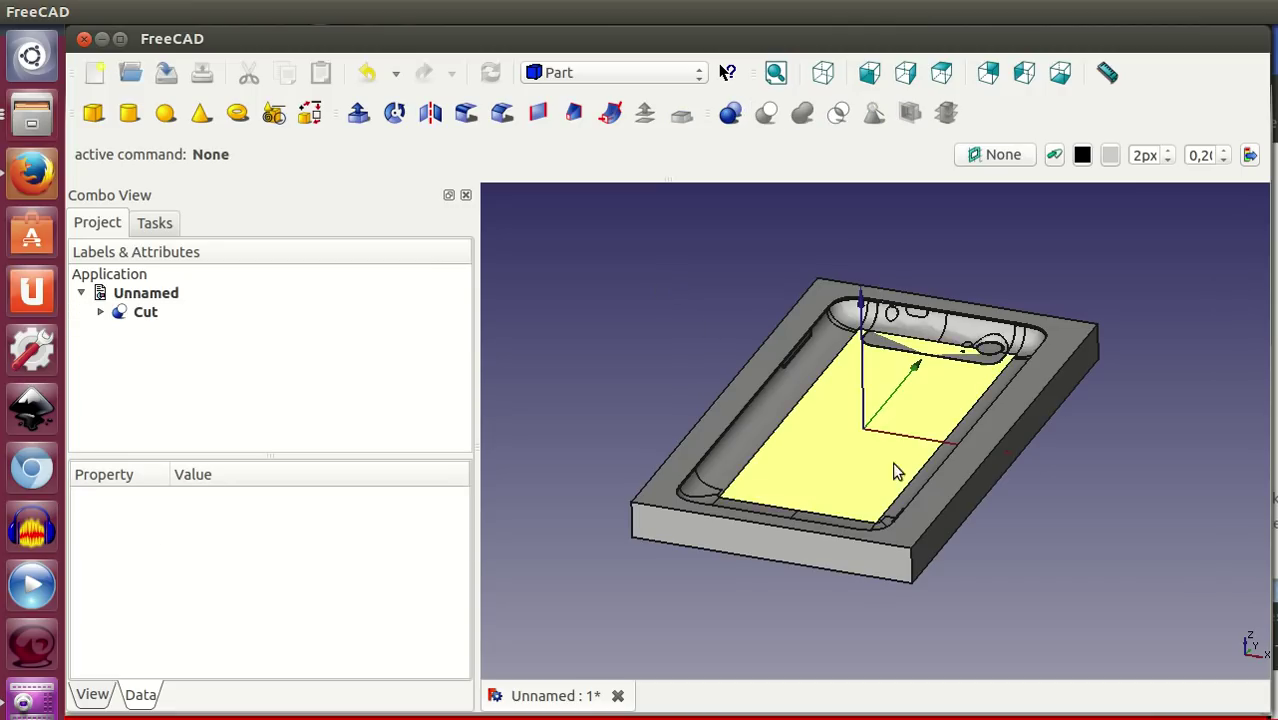
Orbit around the pocketed block, then show it from the Top view zoomed to fit
mouse_move(913, 608)
middle_mouse_down()
mouse_move(1047, 516)
mouse_move(1055, 579)
mouse_move(932, 506)
mouse_move(938, 456)
mouse_move(1018, 519)
mouse_move(990, 533)
mouse_move(1016, 486)
middle_mouse_up()
mouse_move(843, 541)
middle_mouse_down()
mouse_move(908, 608)
mouse_move(983, 614)
mouse_move(969, 614)
middle_mouse_up()
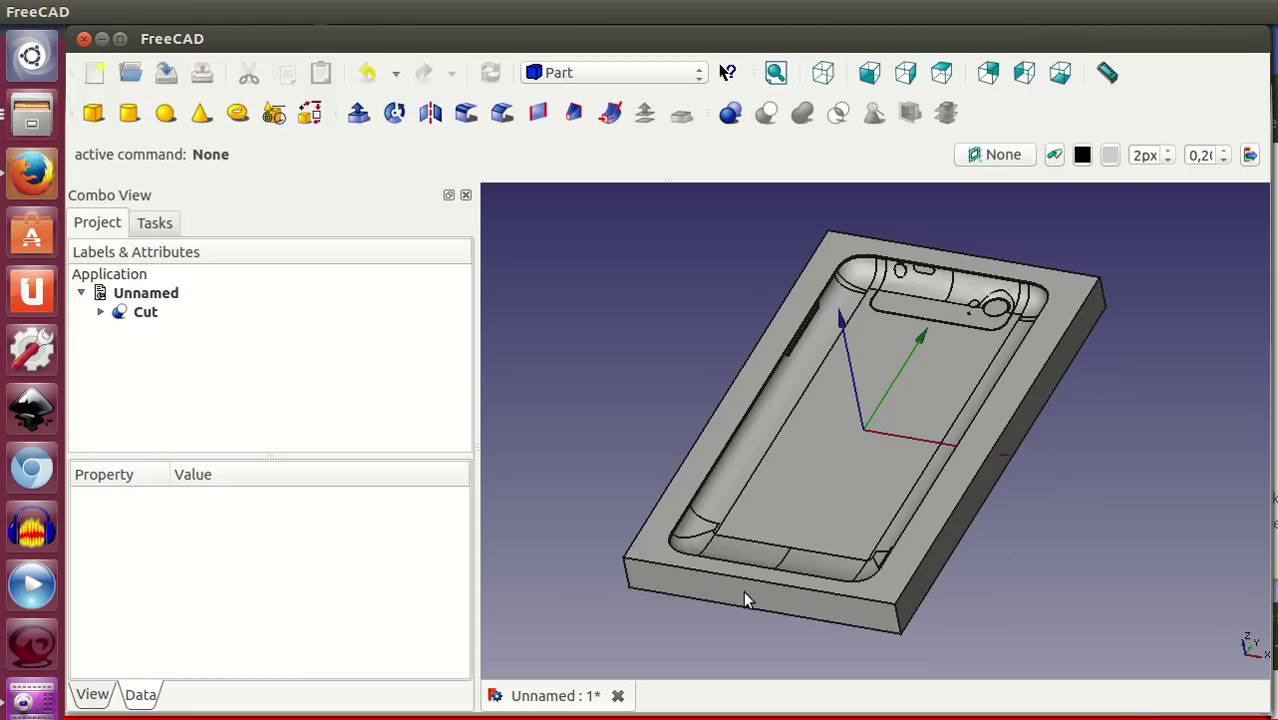
middle_click_drag(989, 593, 1008, 603)
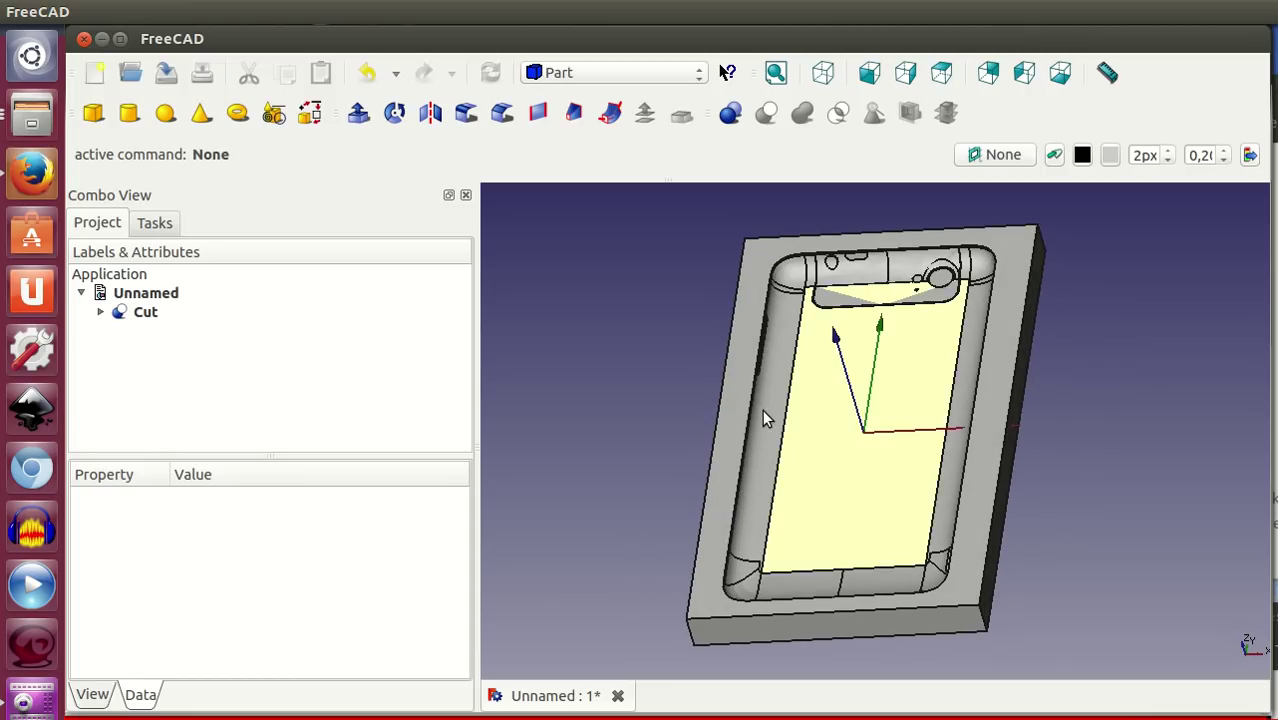
left_click(941, 74)
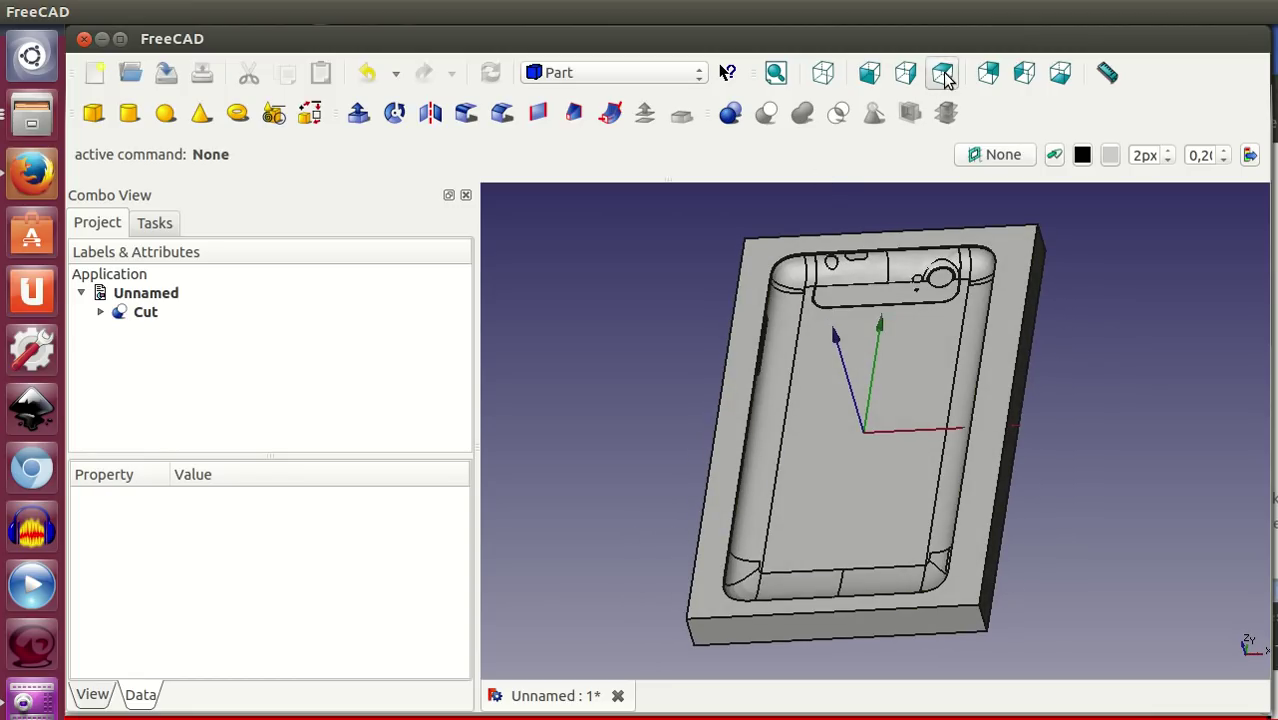
scroll(926, 465, "up", 3)
scroll(926, 460, "down", 3)
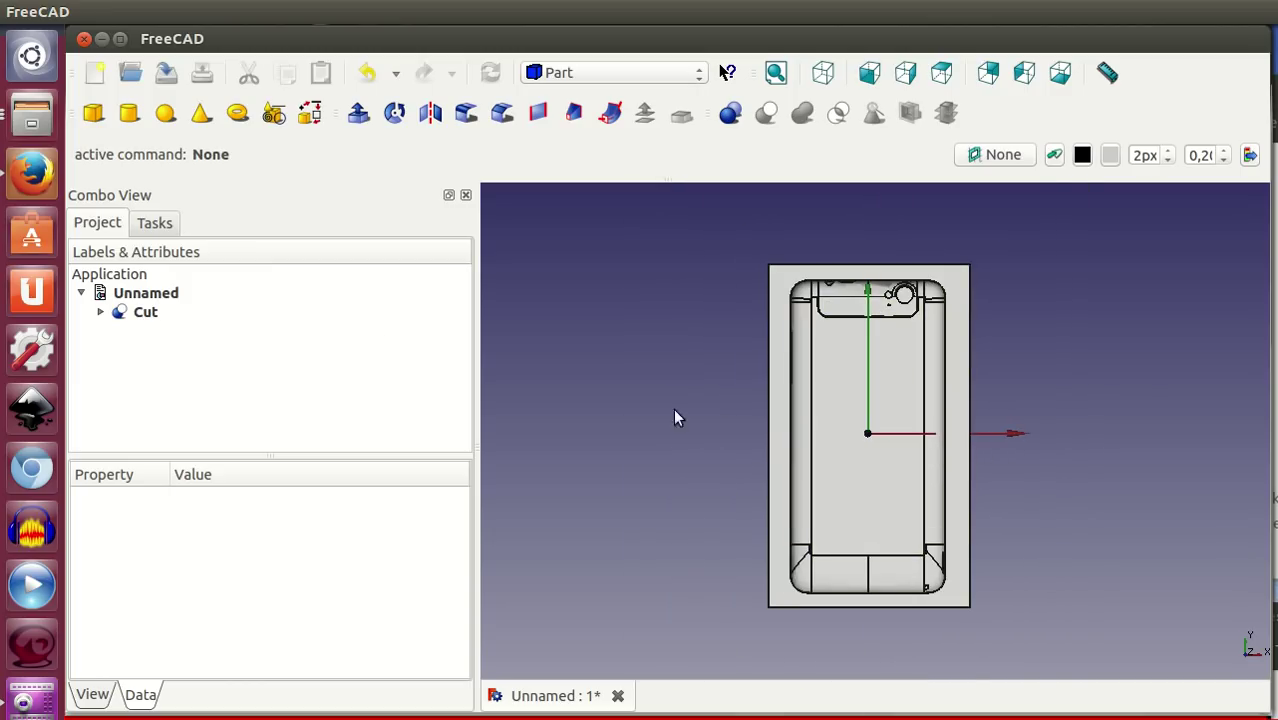
Switch to Part Design and open a new sketch on the block's top face
left_click(568, 74)
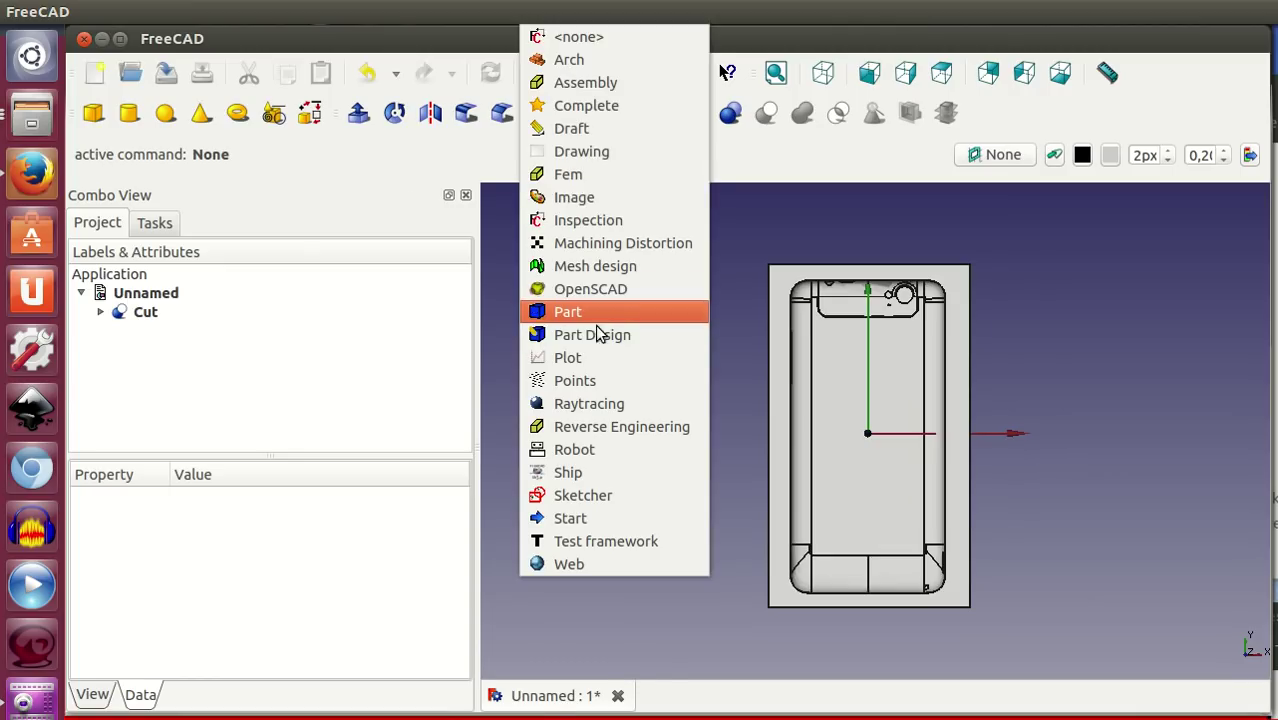
left_click(610, 332)
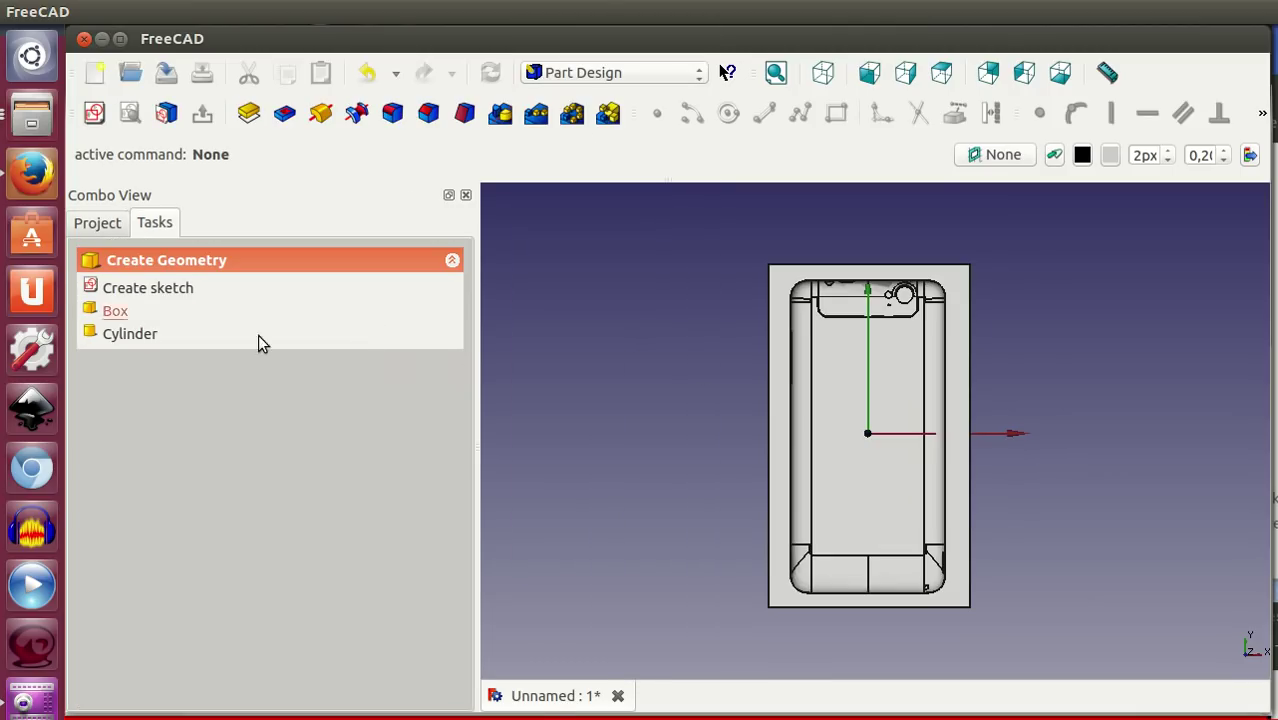
left_click(780, 376)
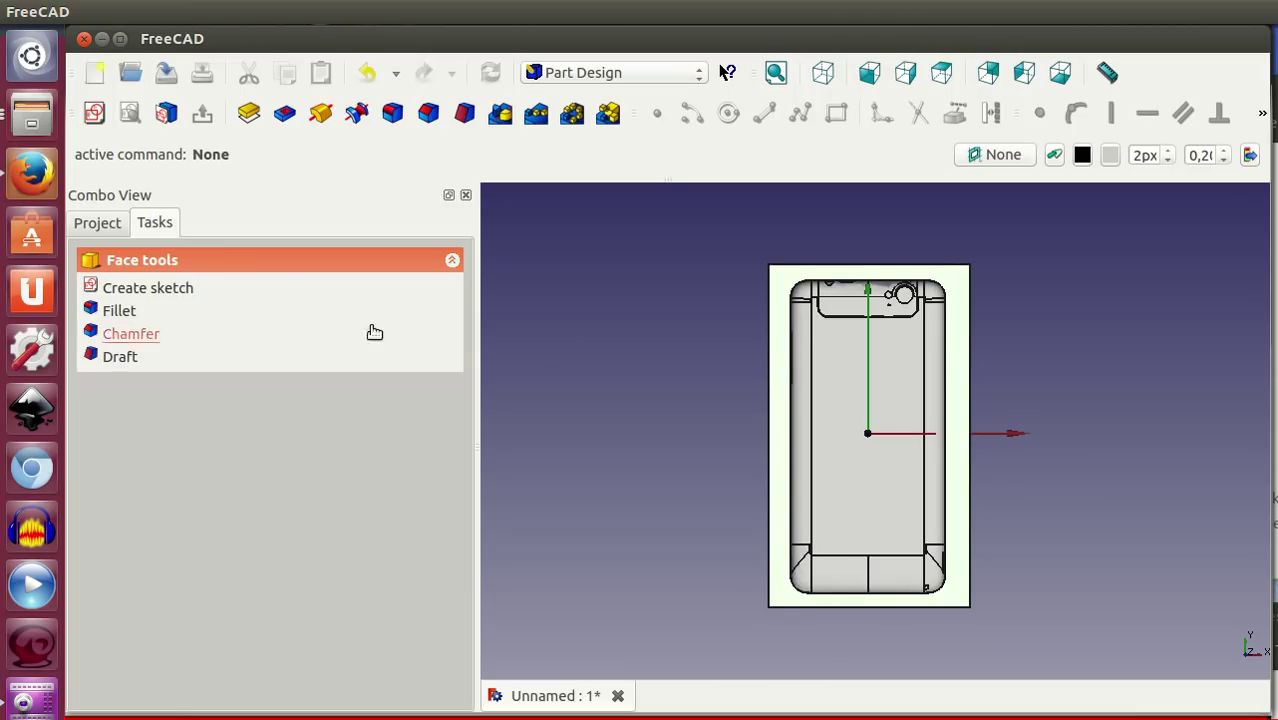
left_click(94, 112)
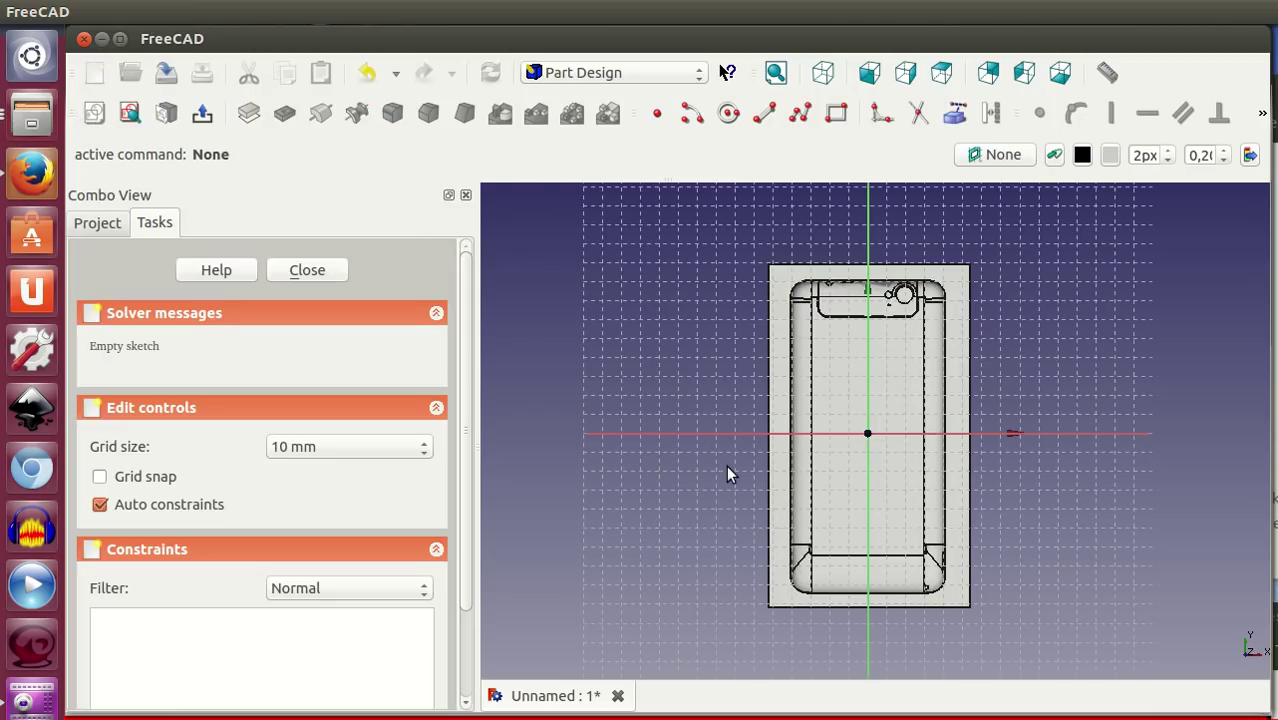
Draw two rectangles, one left and one right of the phone
scroll(726, 467, "up", 3)
scroll(726, 465, "up", 2)
left_click(836, 112)
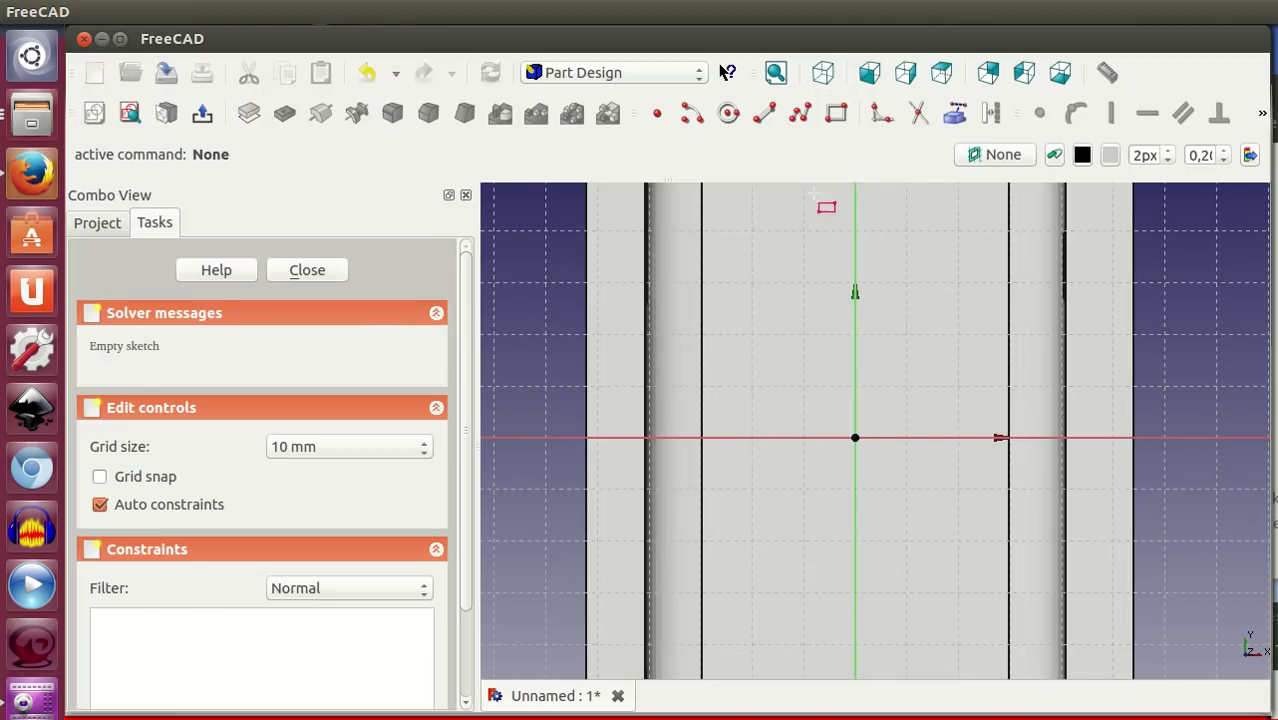
left_click(561, 410)
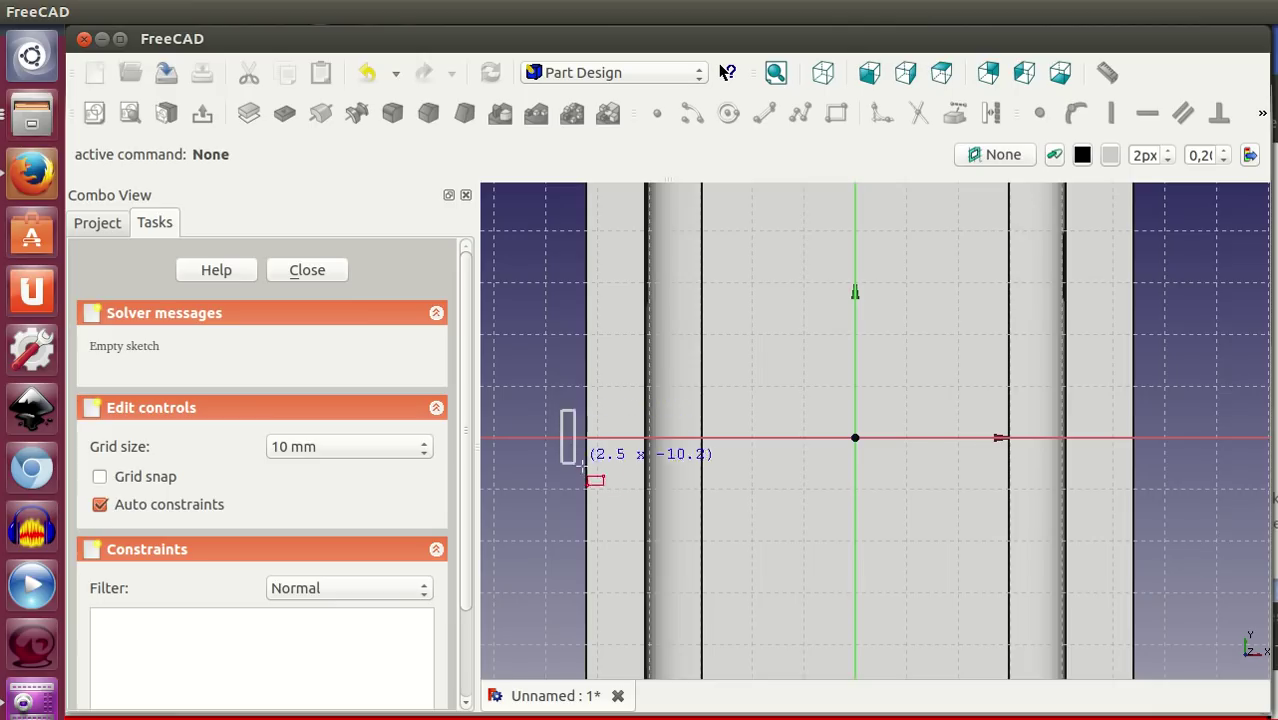
left_click(674, 476)
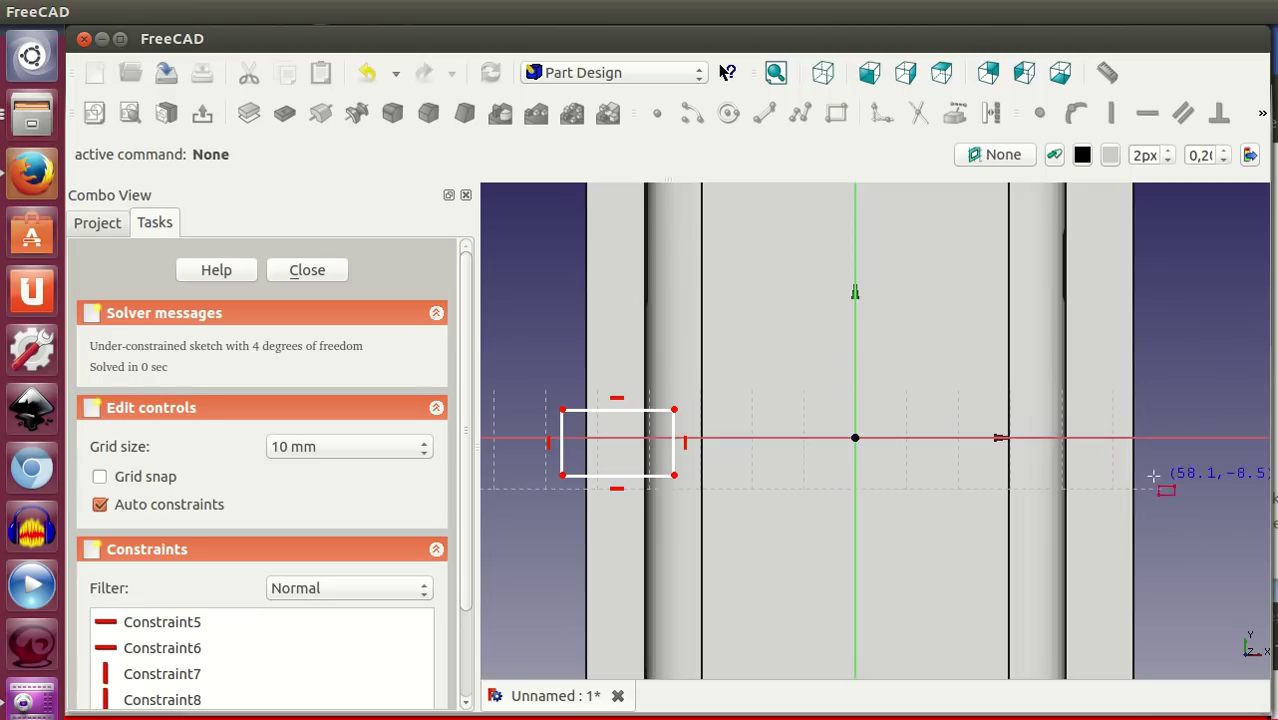
left_click(1044, 403)
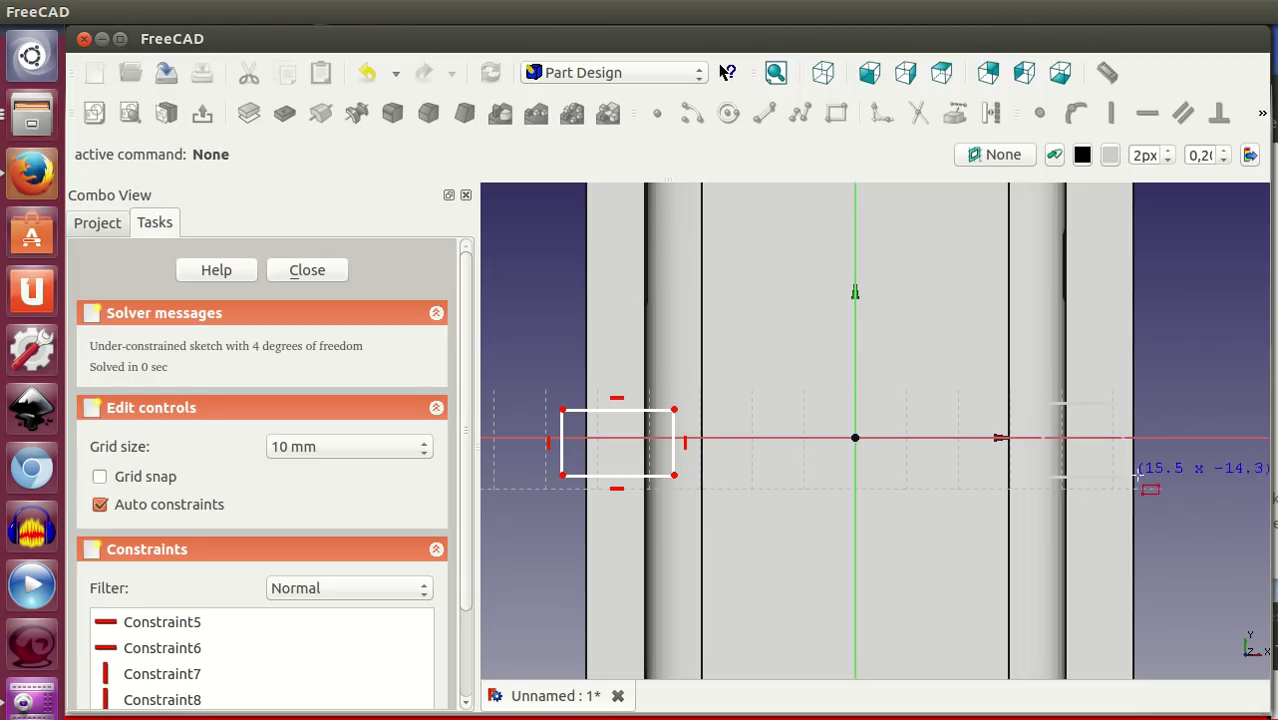
left_click(1170, 481)
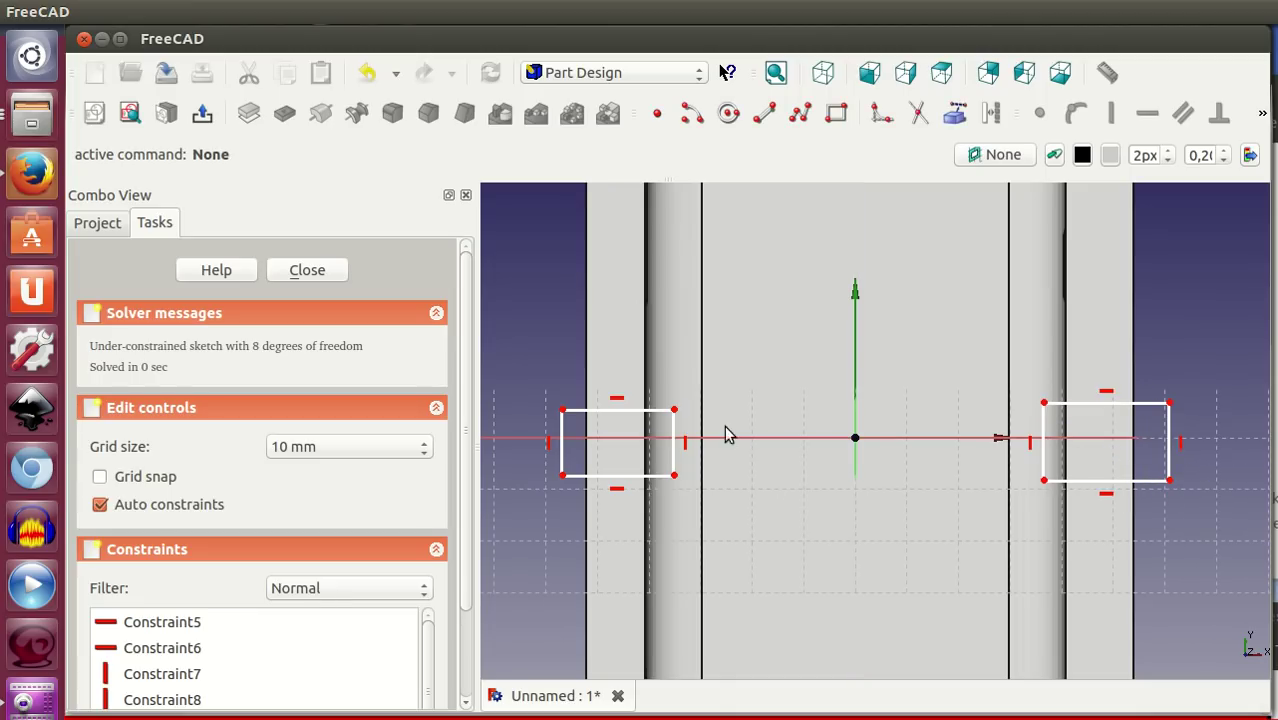
Make each rectangle's inner corners symmetric about the horizontal axis
left_click(674, 411)
left_click(674, 474)
left_click(659, 444)
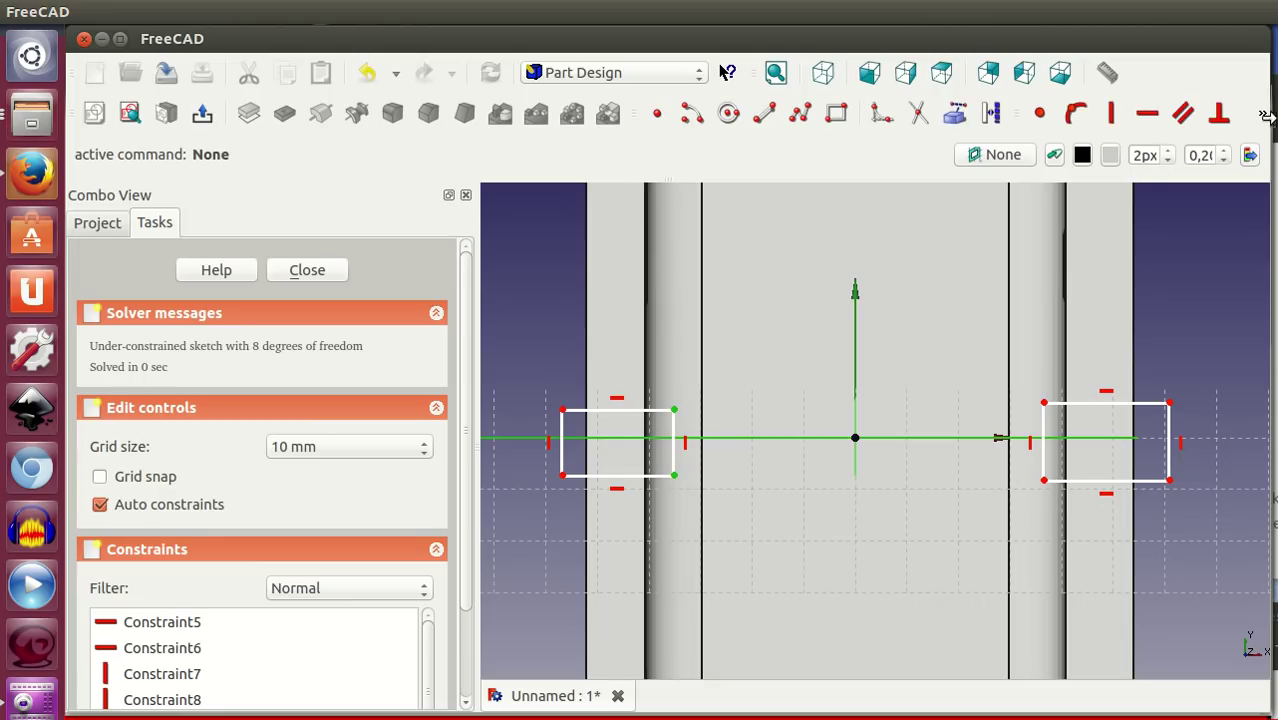
left_click(1263, 115)
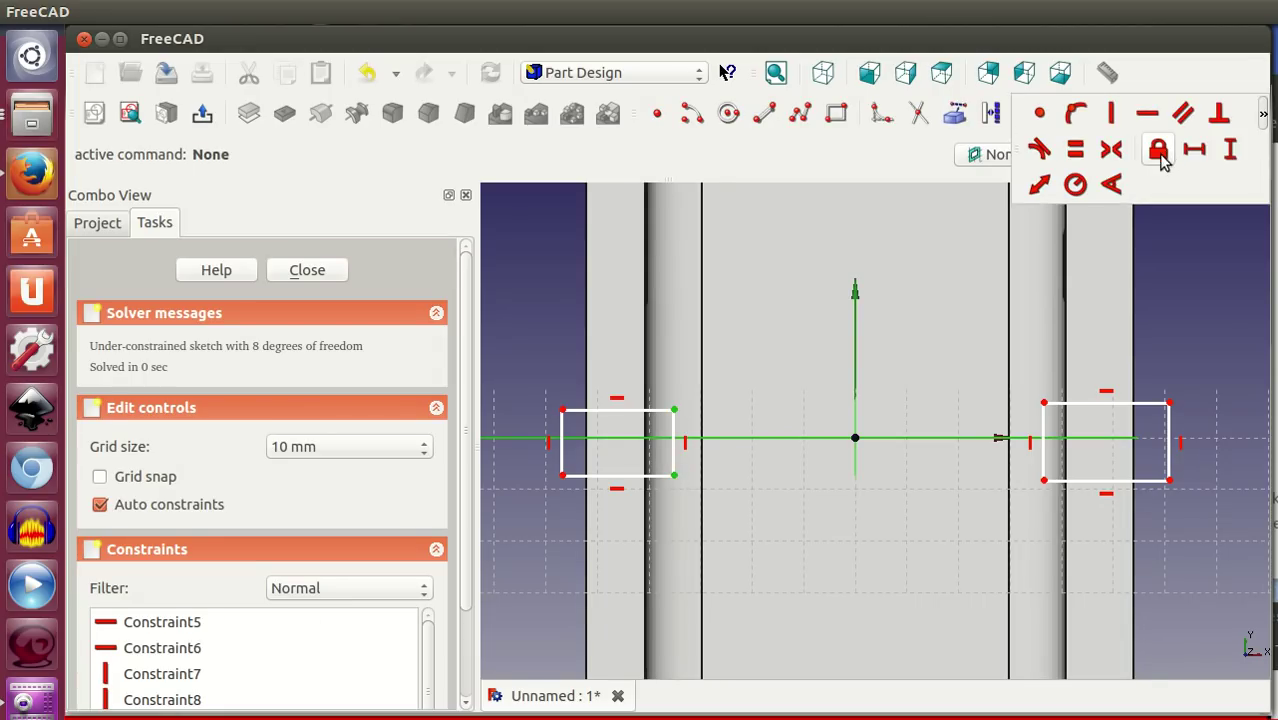
left_click(1110, 149)
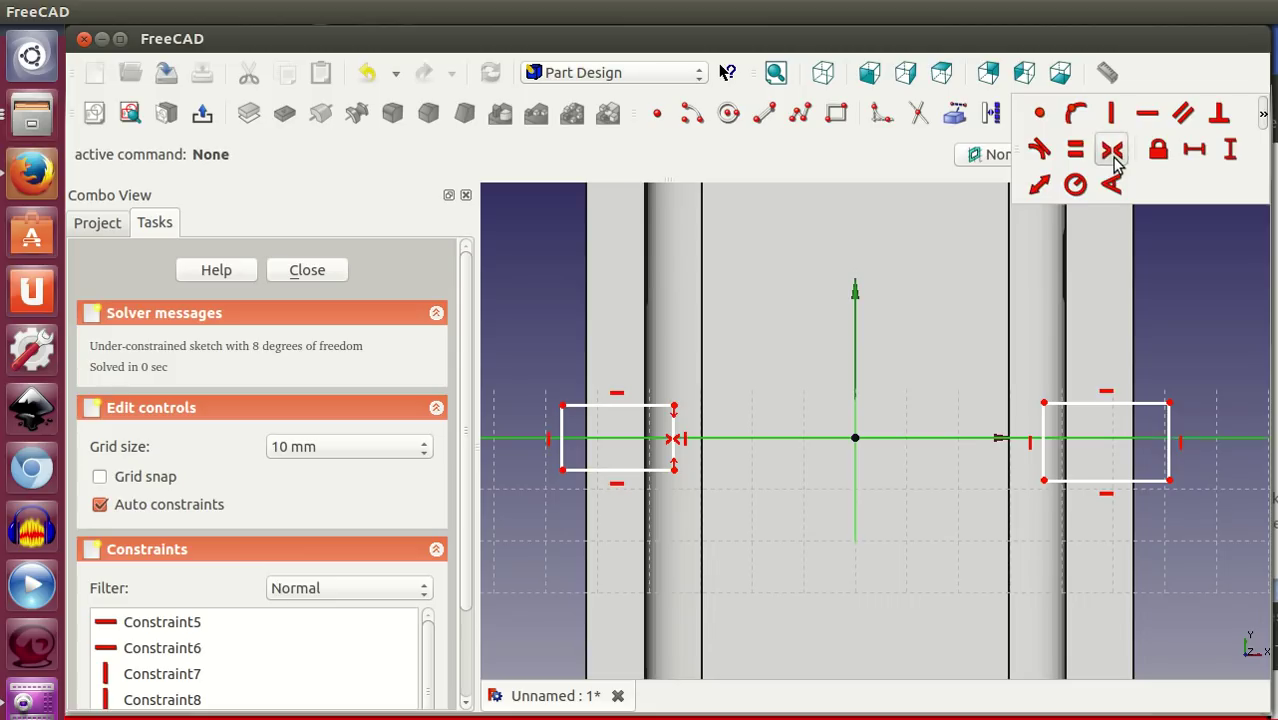
left_click(1044, 404)
left_click(1044, 481)
left_click(1061, 438)
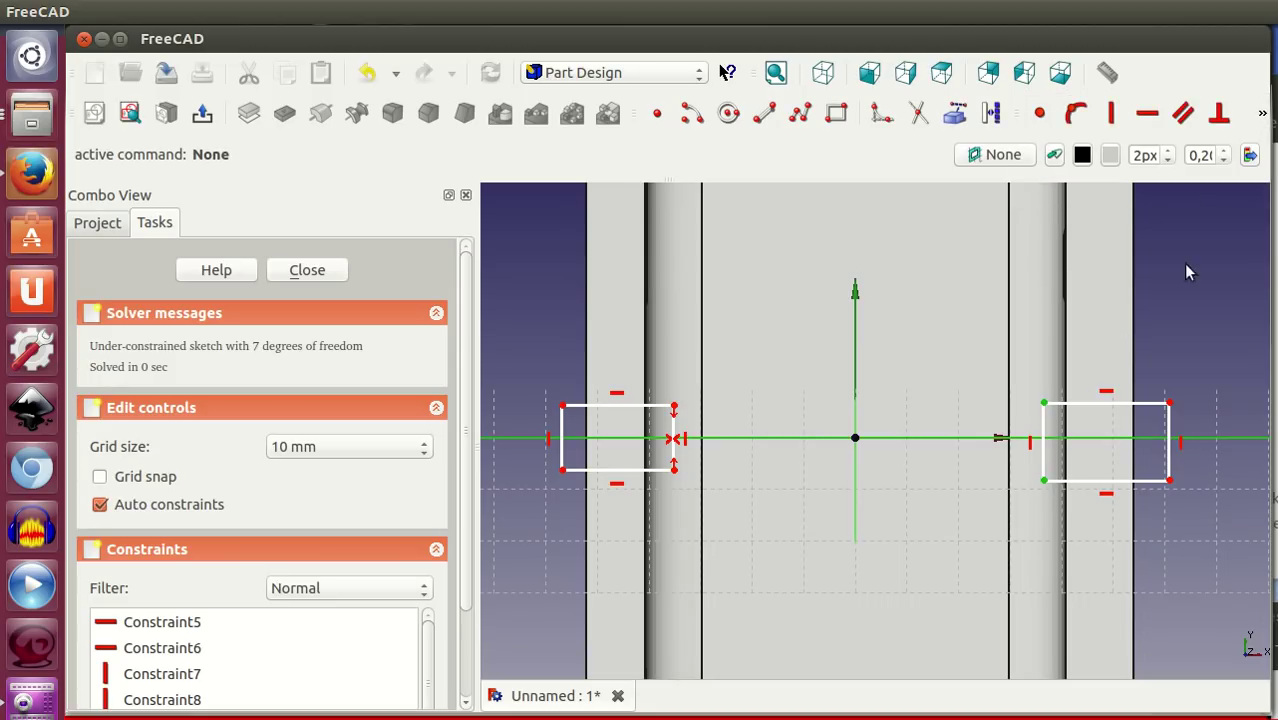
left_click(1262, 116)
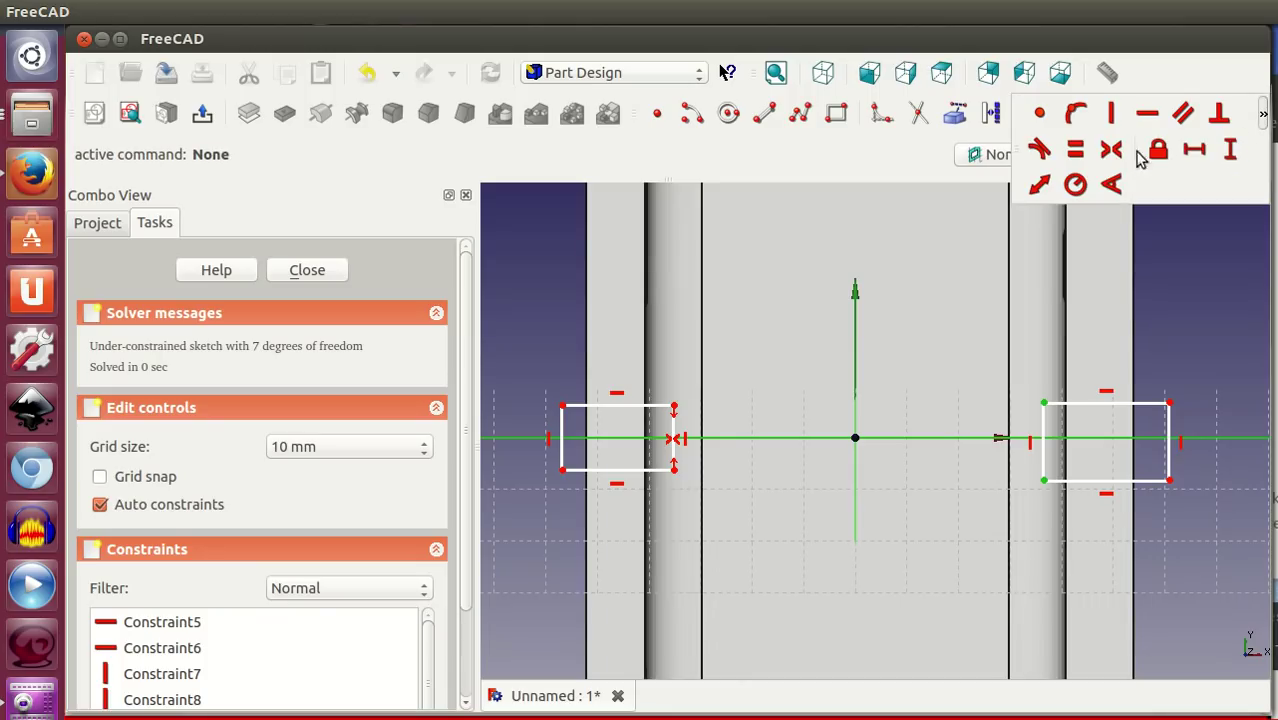
left_click(1112, 150)
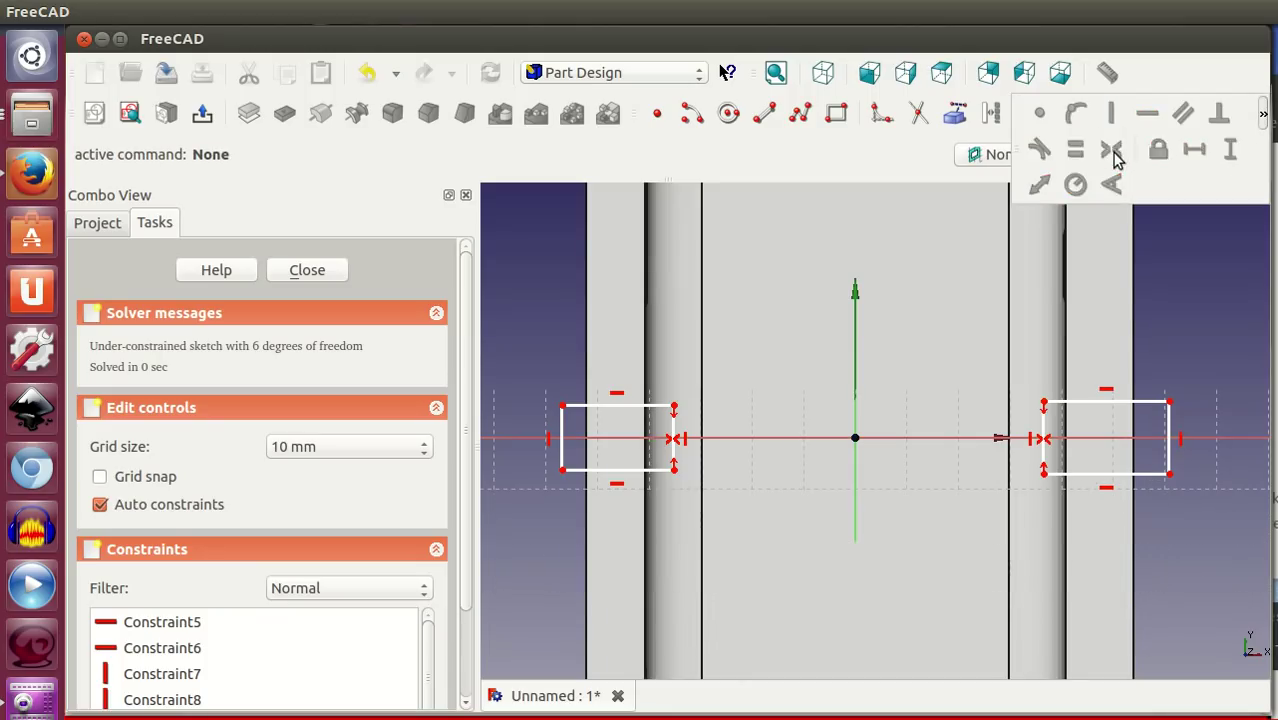
Mirror the rectangles' inner top corners across the vertical axis, adjust a corner, and close the sketch
left_click(675, 408)
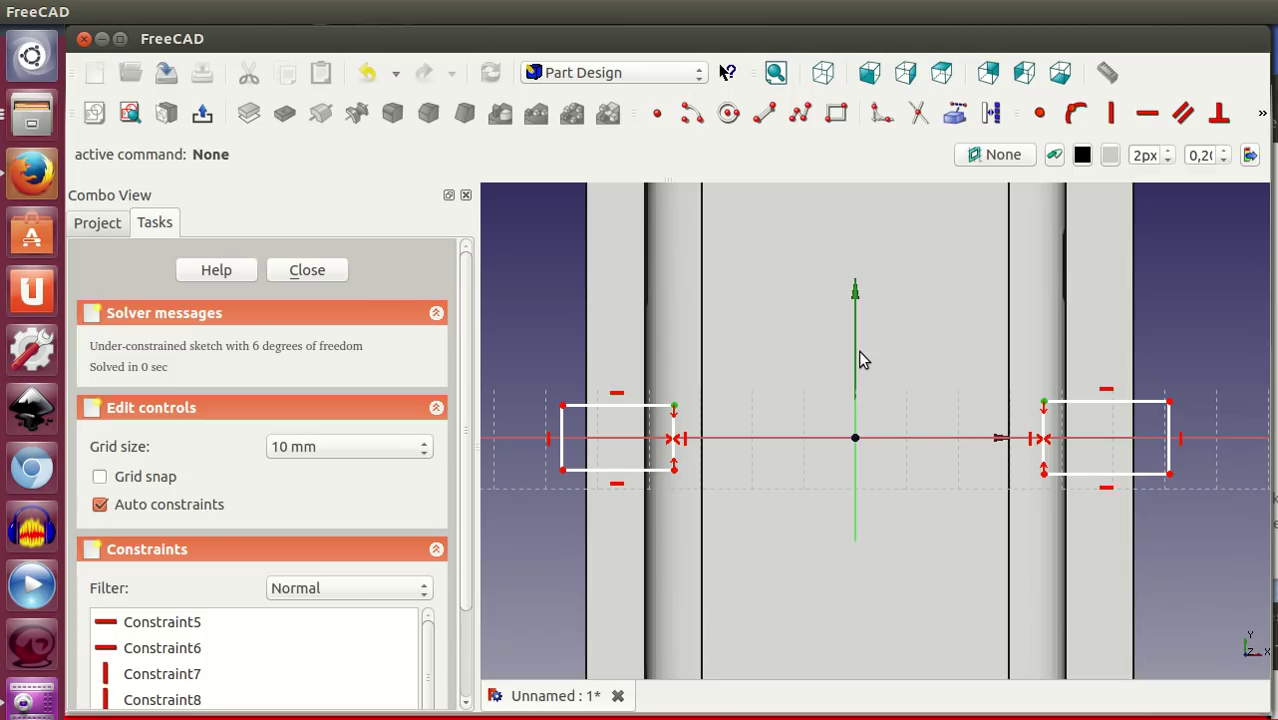
left_click(1263, 113)
left_click(1262, 113)
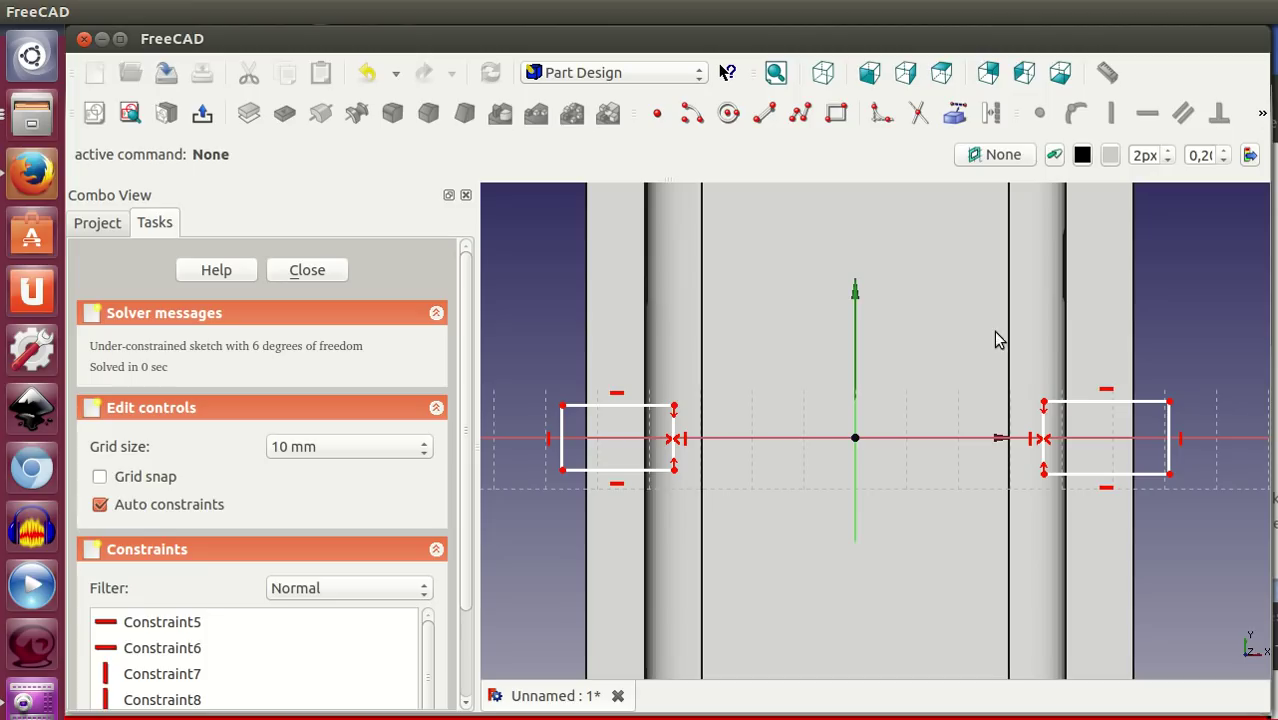
left_click(1046, 407)
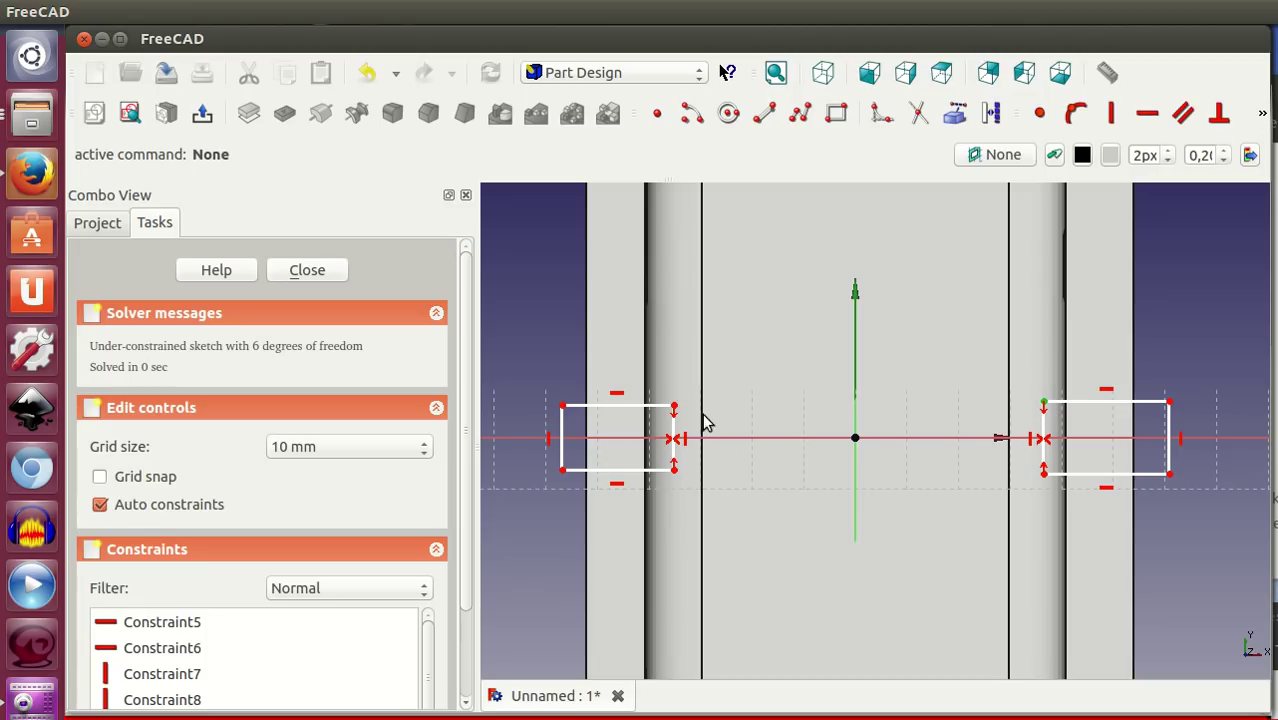
left_click(674, 407)
left_click(855, 483)
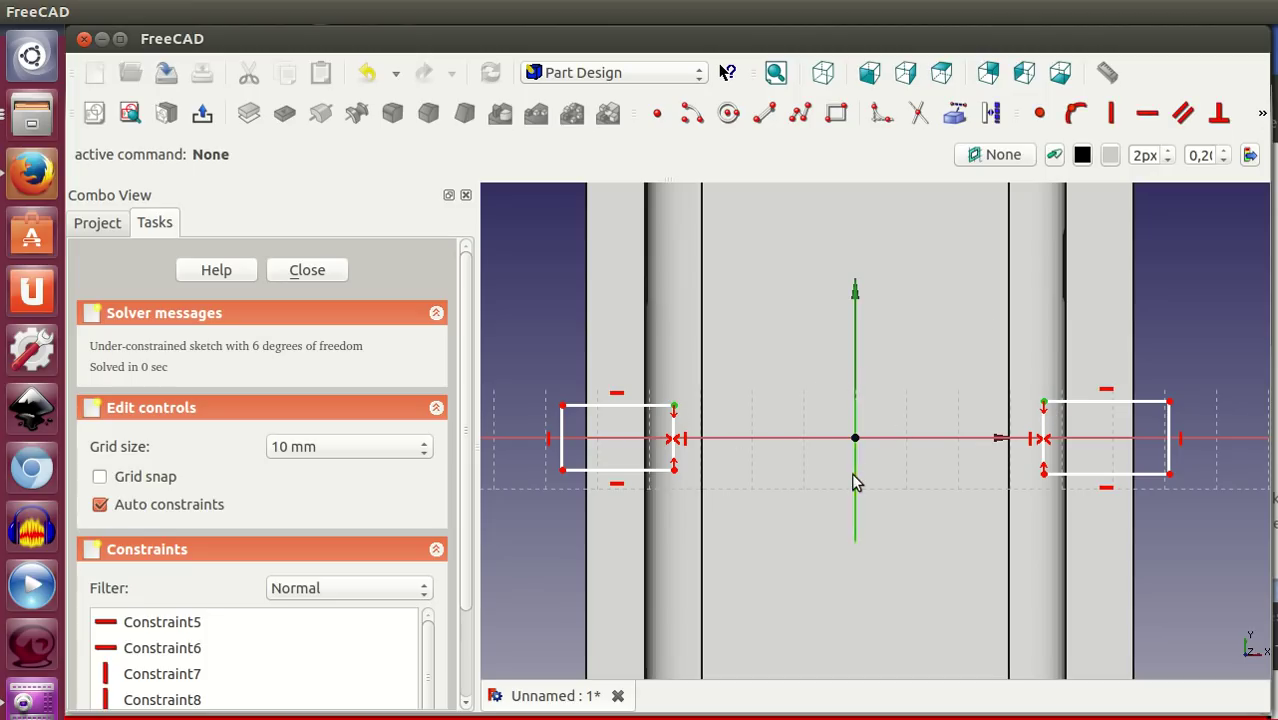
left_click(1262, 113)
left_click(1104, 152)
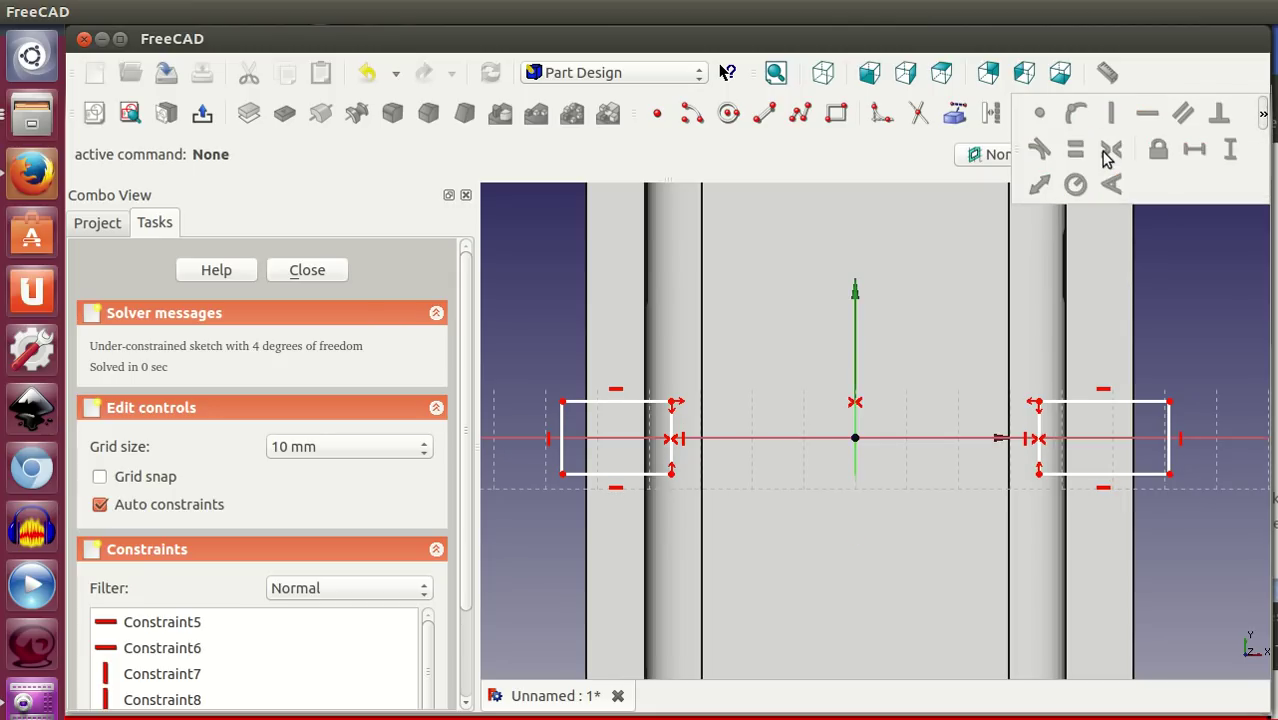
left_click_drag(1172, 405, 1170, 410)
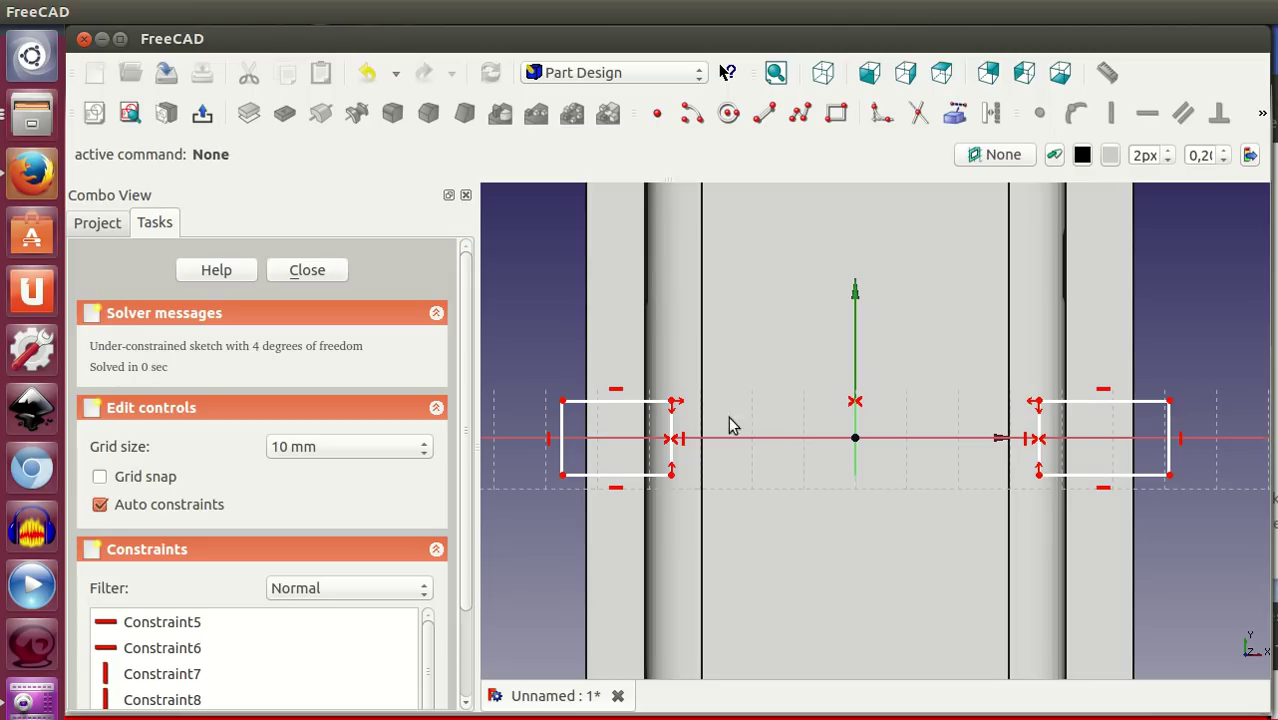
left_click(310, 269)
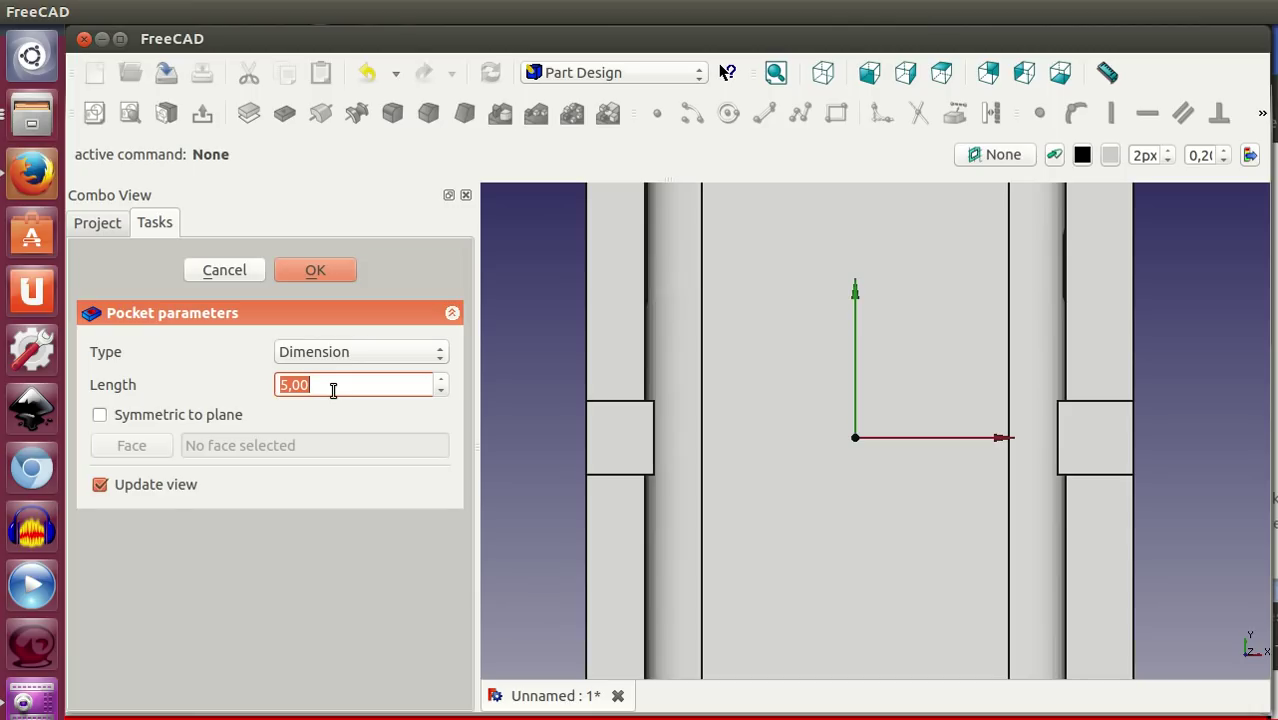
Set the pocket depth to 8 mm, confirm, and orbit to inspect the side notches
type("8")
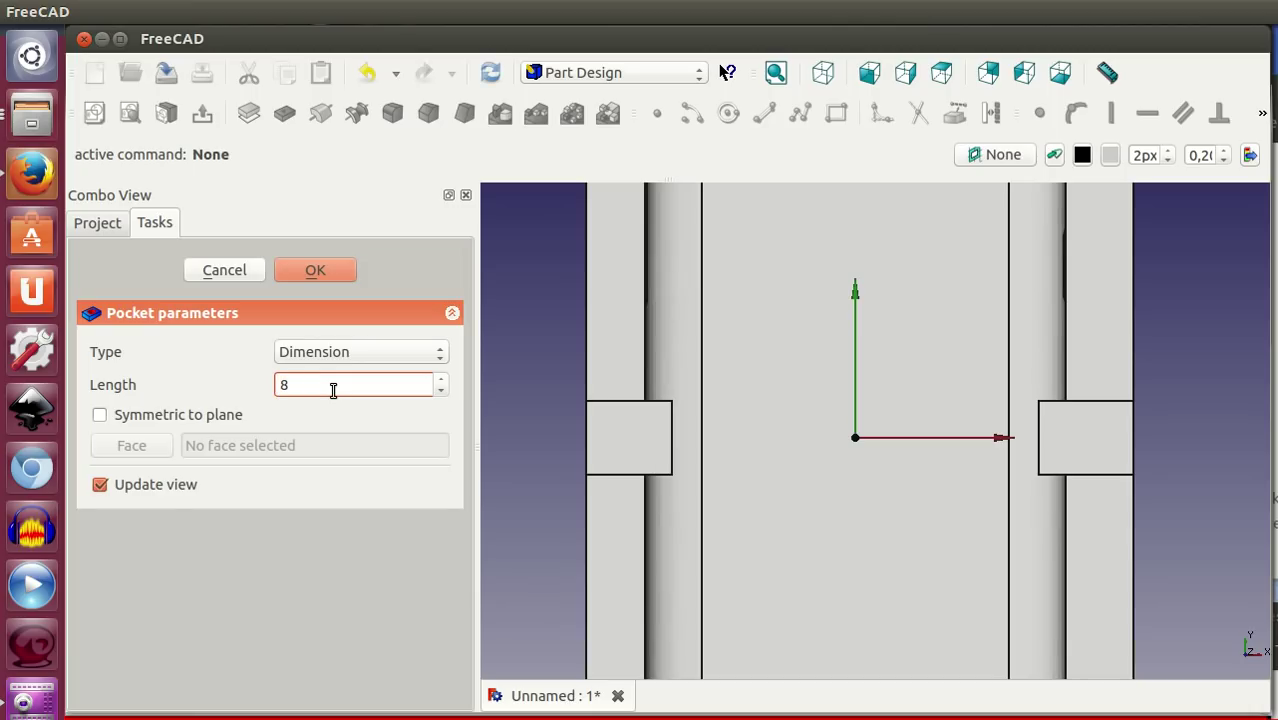
left_click(288, 274)
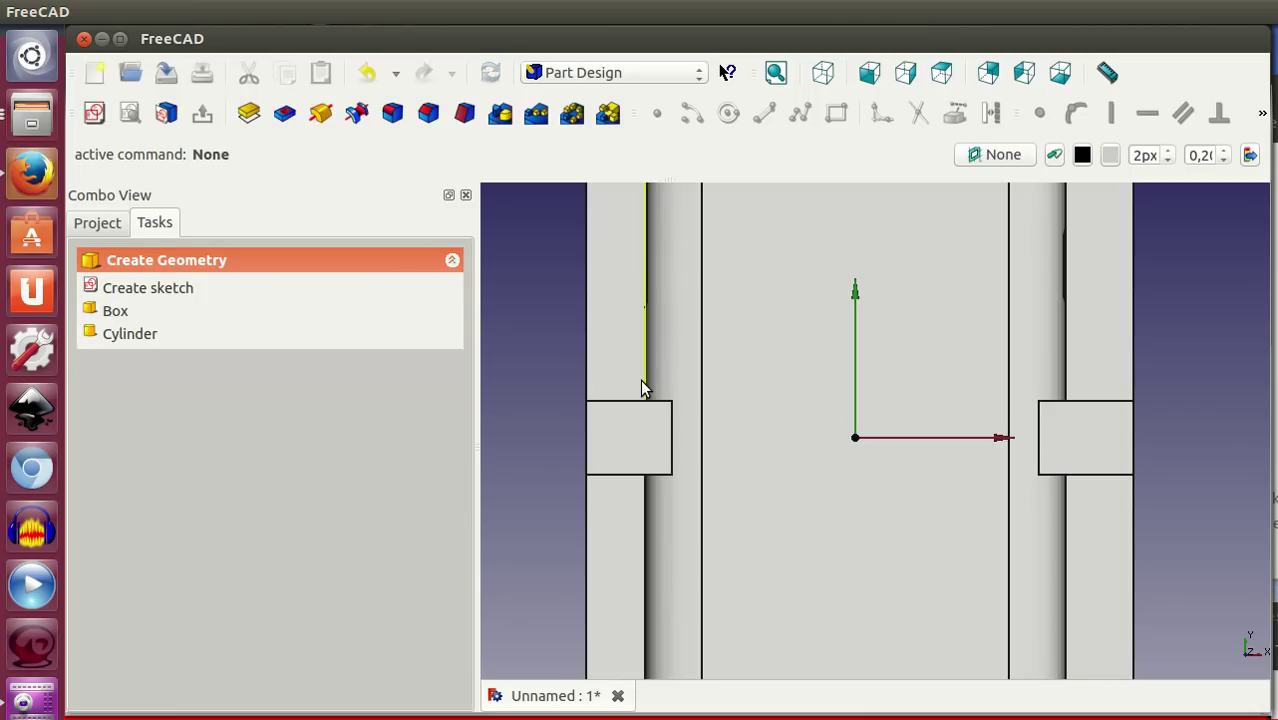
scroll(822, 430, "down", 4)
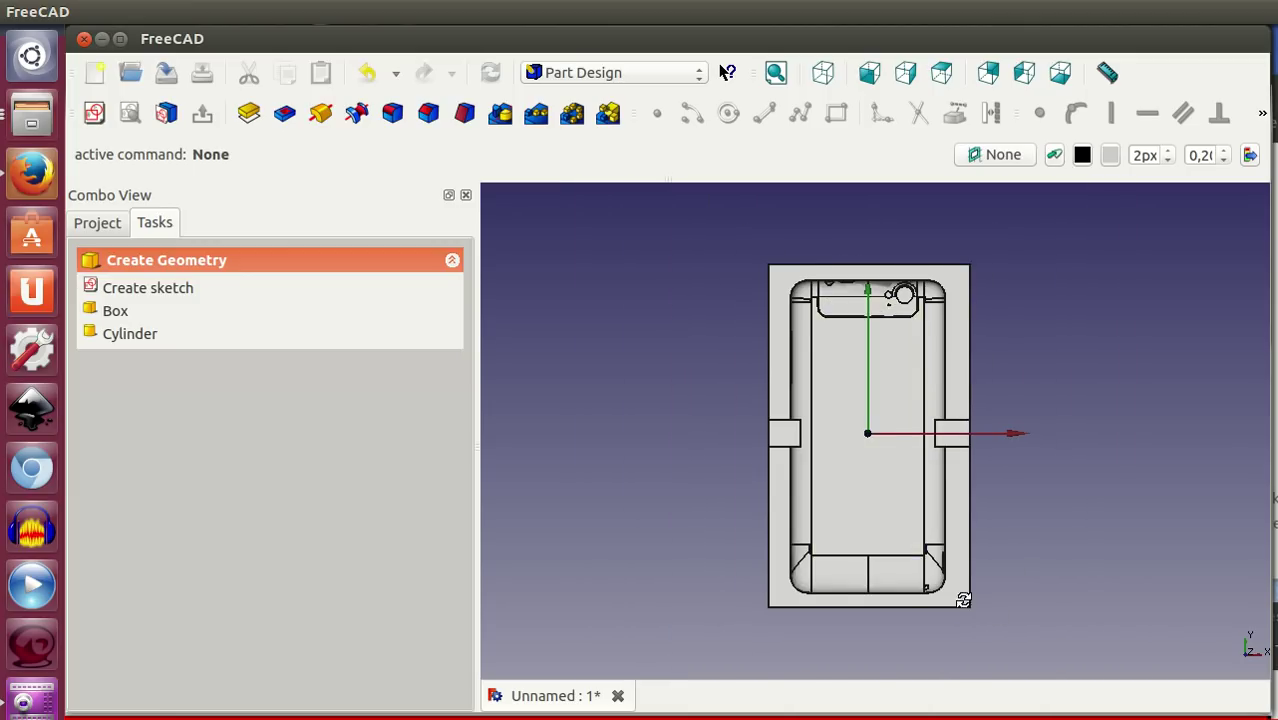
middle_click_drag(986, 606, 1027, 427)
scroll(955, 545, "up", 4)
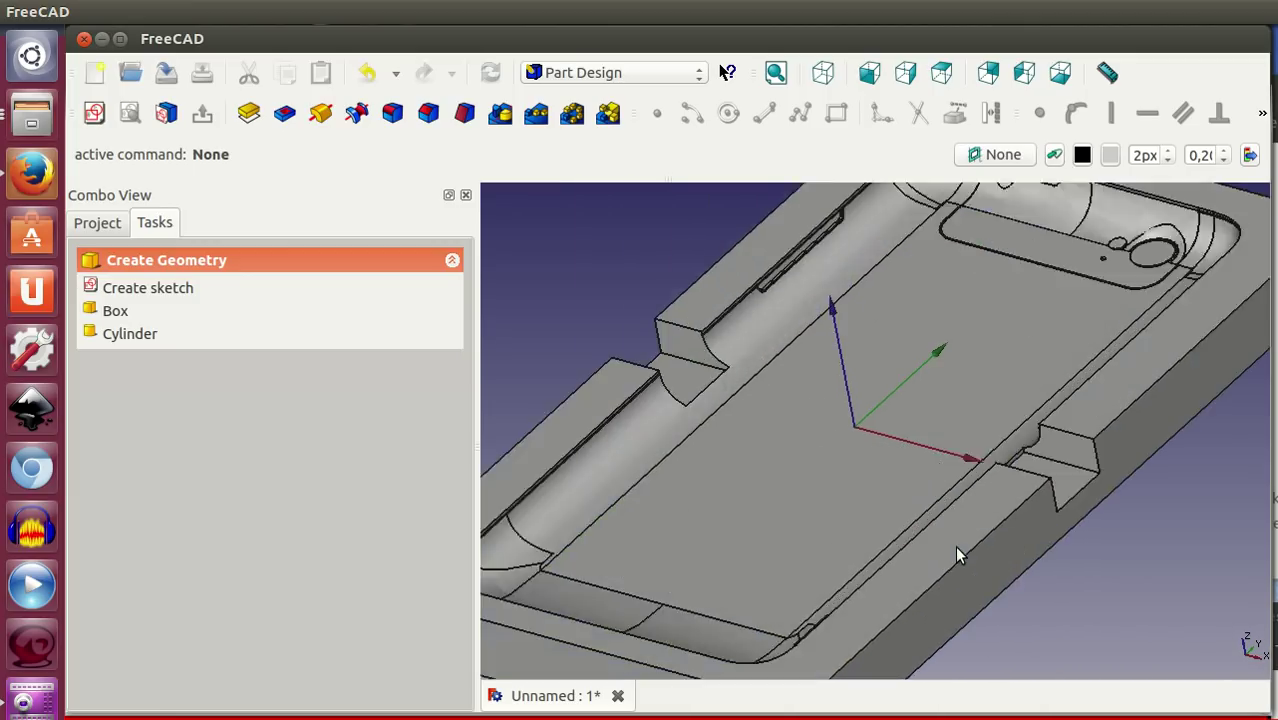
scroll(822, 546, "down", 3)
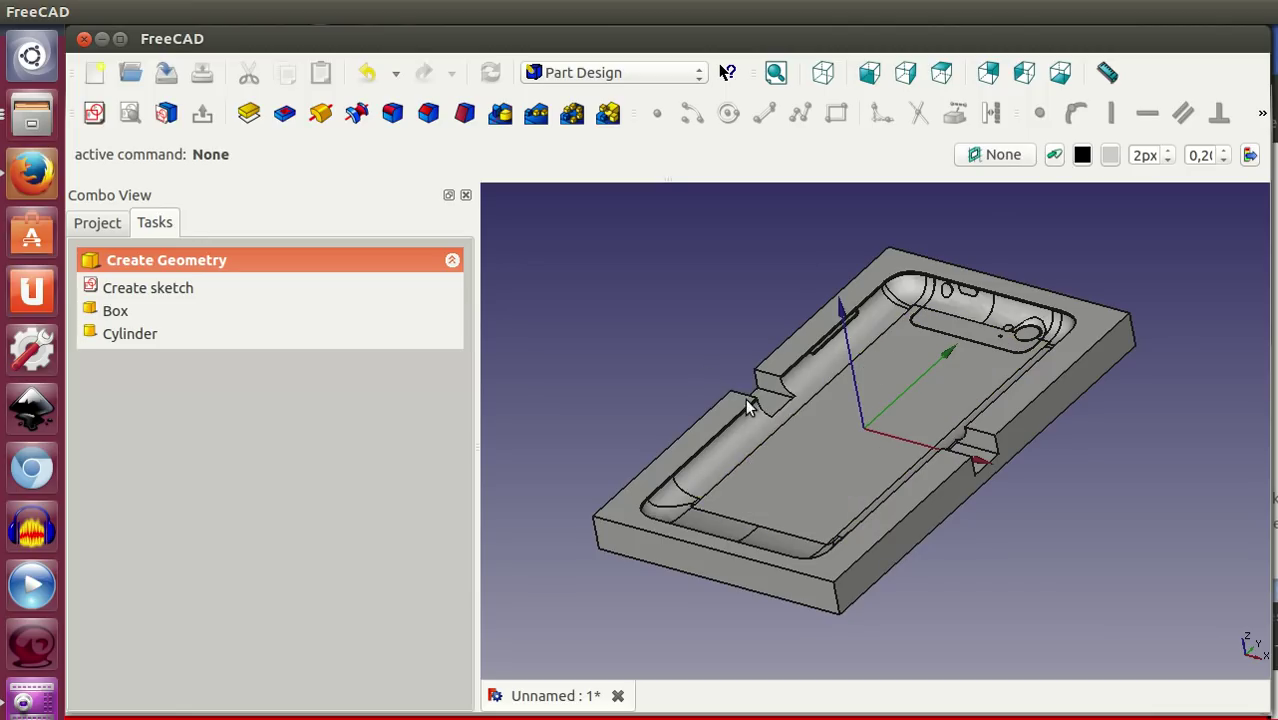
middle_click_drag(1068, 450, 1099, 448)
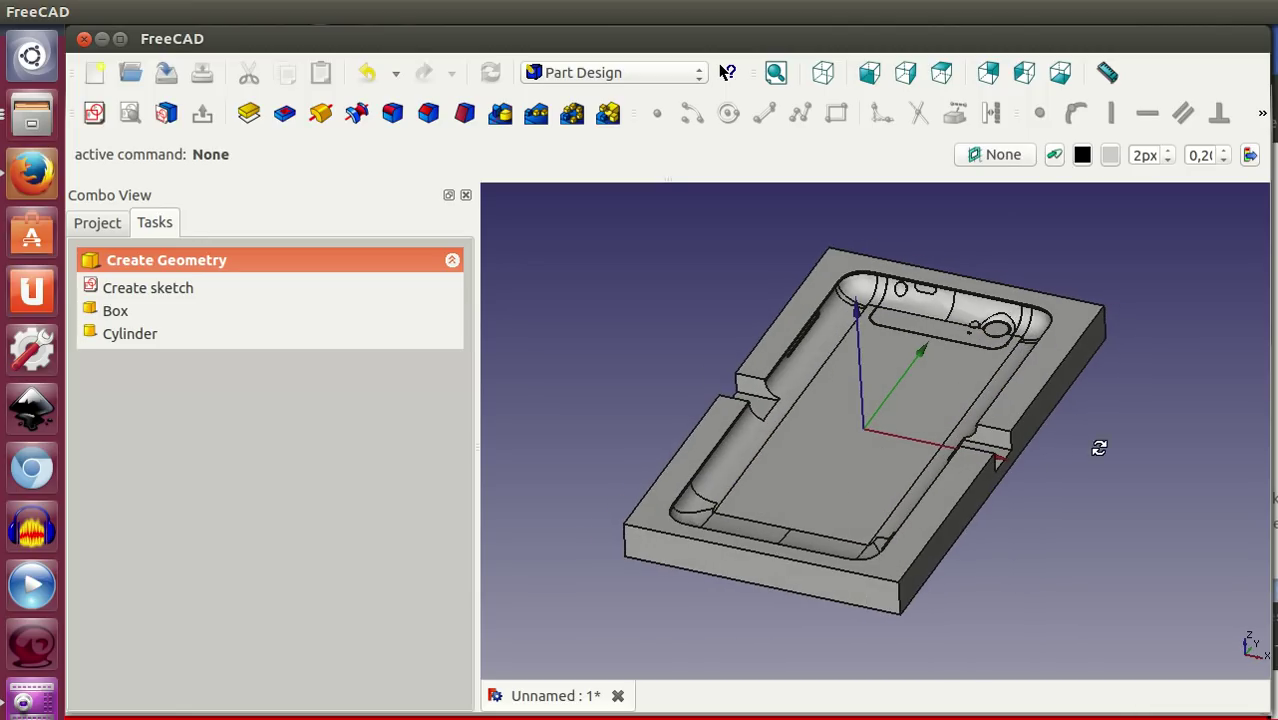
middle_click_drag(1108, 548, 1097, 542)
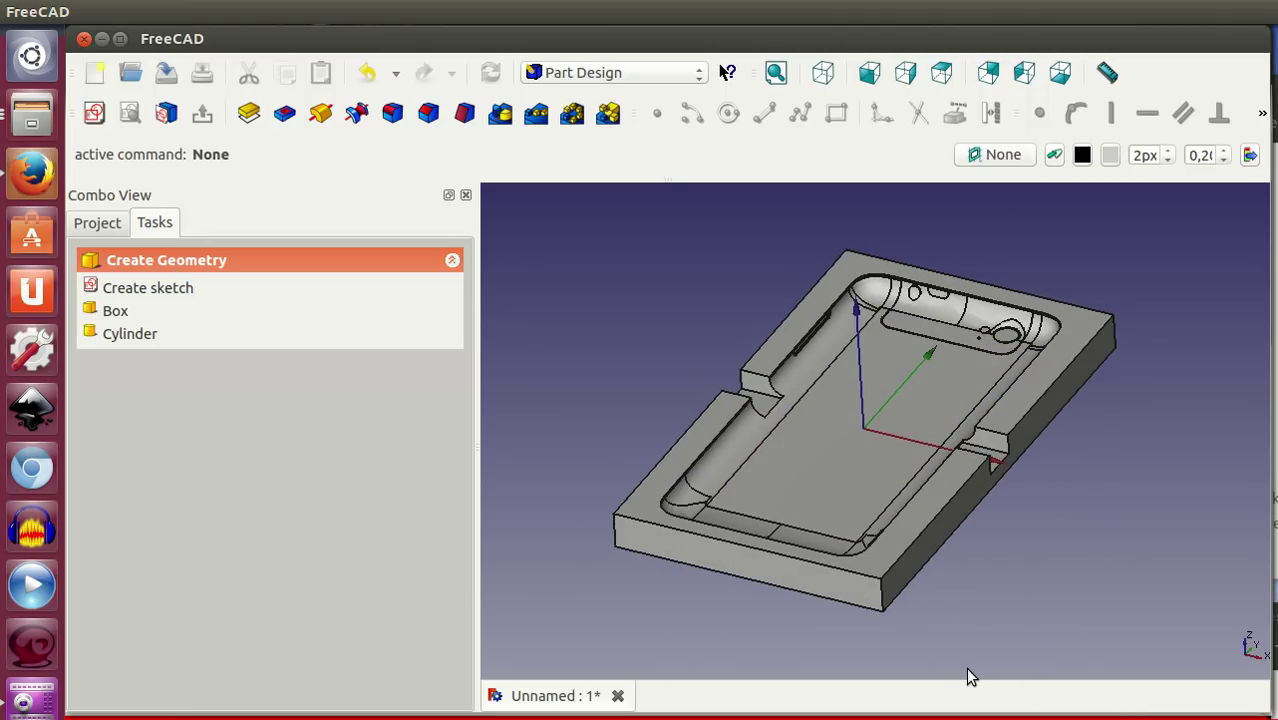
Fillet the block's three selected vertical corner edges with a 5 mm radius
left_click(880, 592)
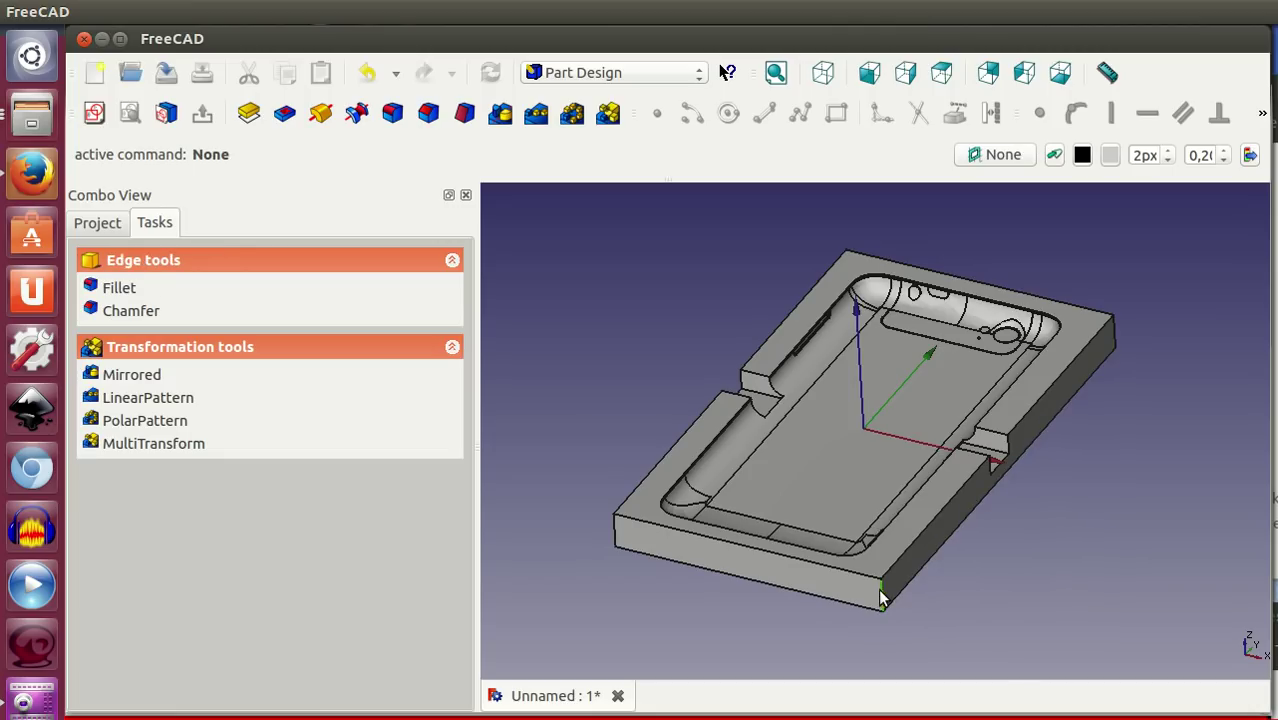
left_click(614, 532, "ctrl")
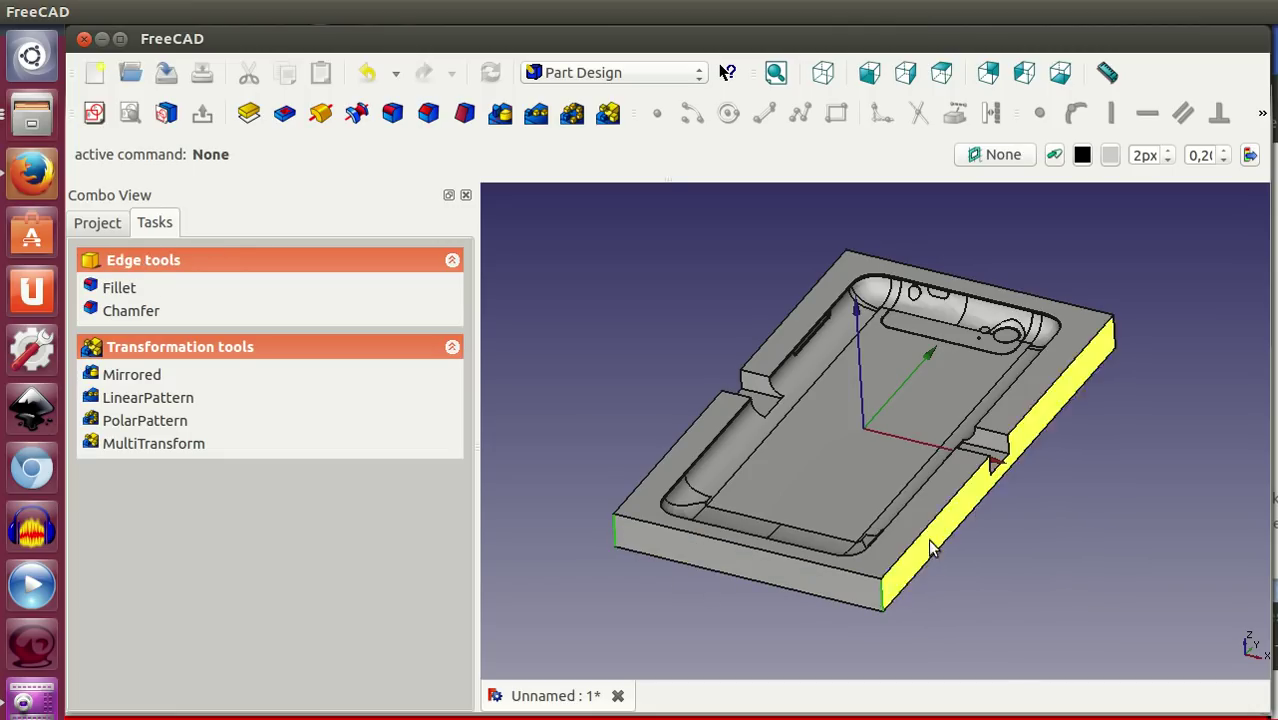
middle_click_drag(967, 507, 939, 530)
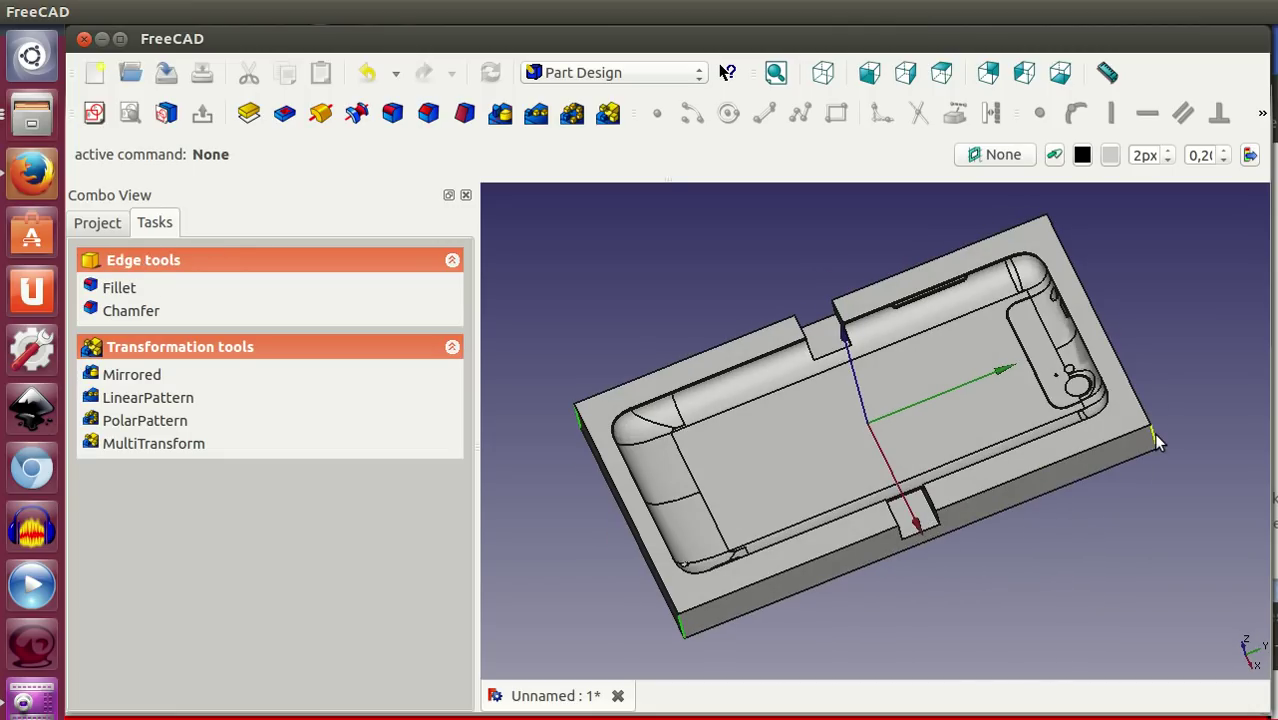
middle_click_drag(1175, 348, 1158, 432)
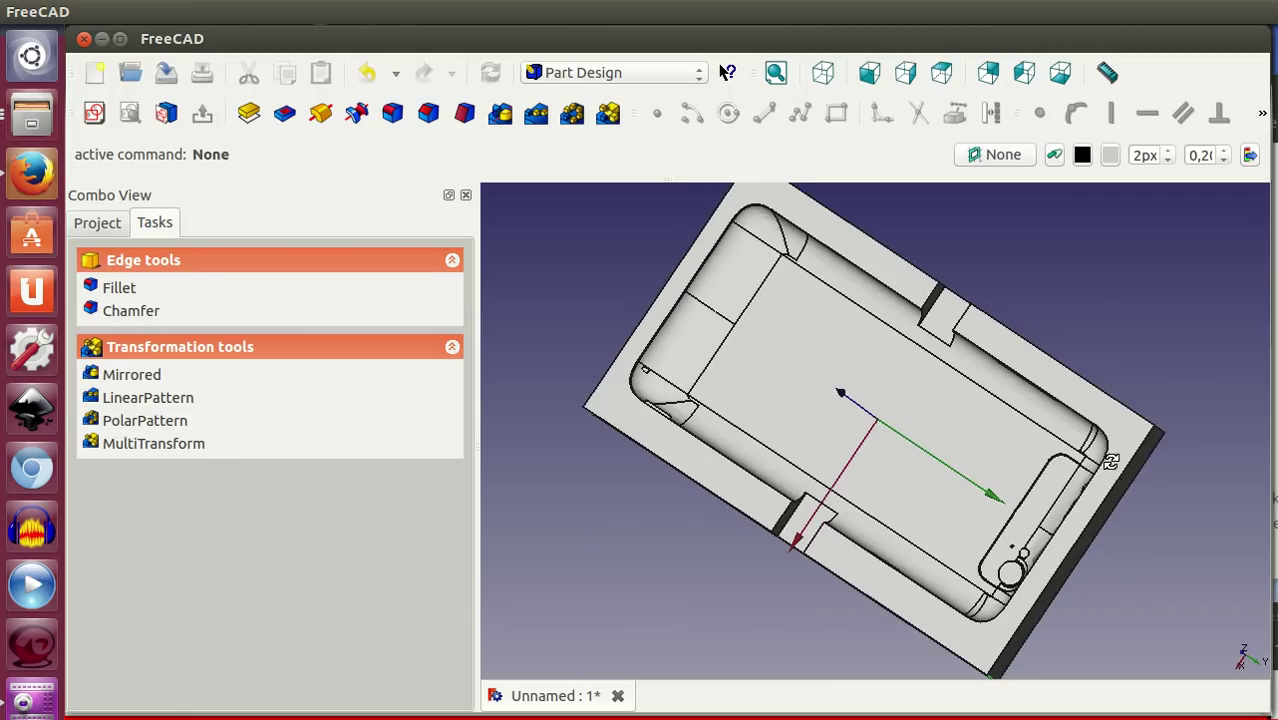
left_click(1158, 432, "ctrl")
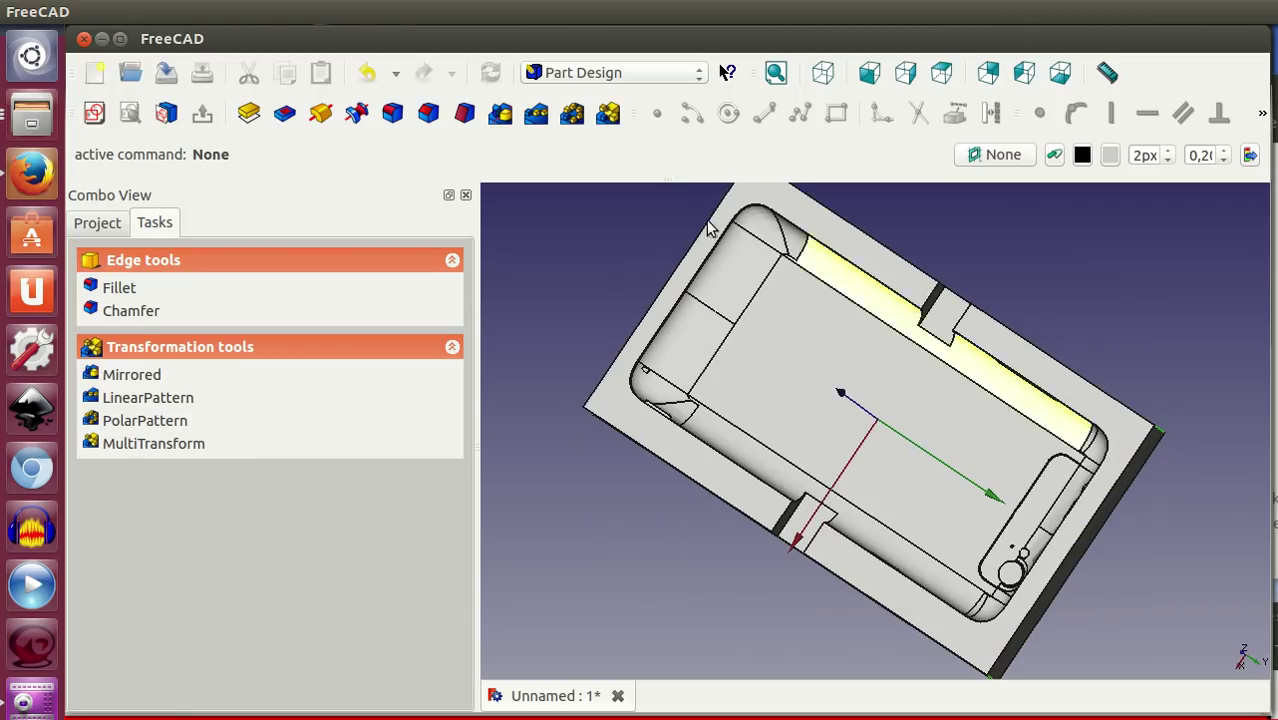
left_click(393, 114)
double_click(326, 354)
triple_click(326, 354)
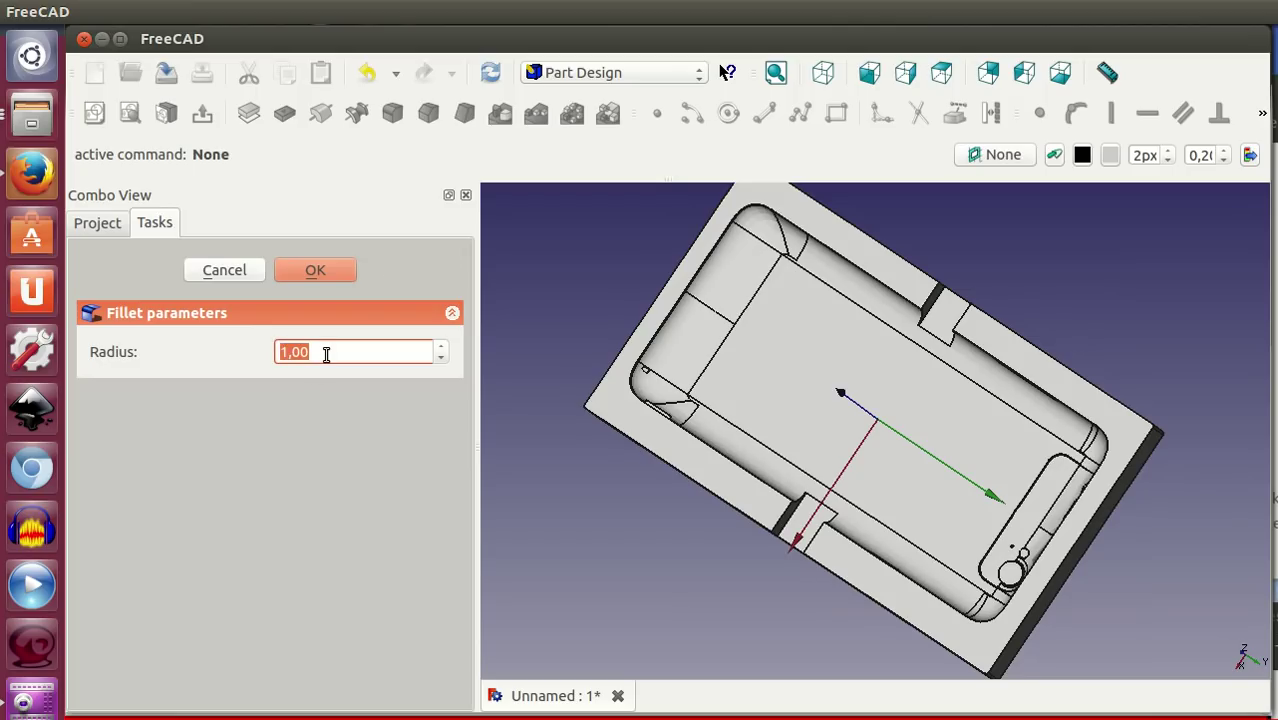
type("5")
left_click(313, 271)
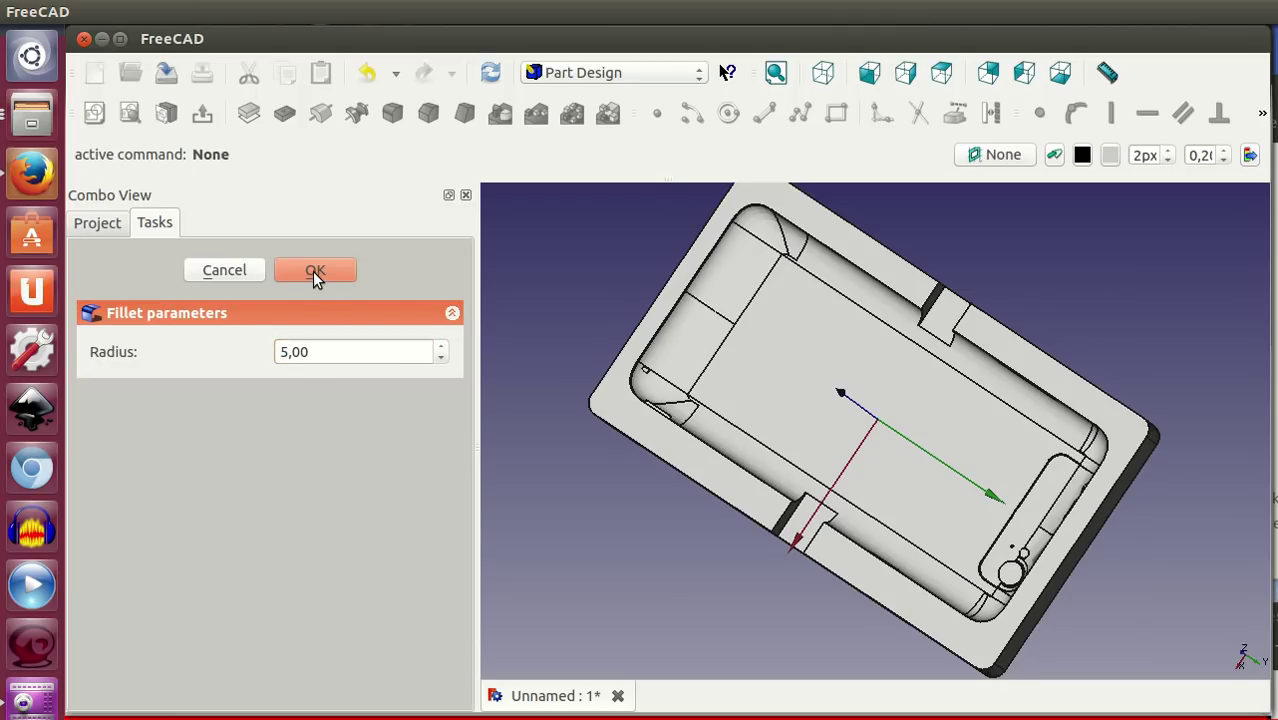
scroll(589, 441, "down", 3)
mouse_move(589, 441)
middle_mouse_down()
mouse_move(930, 513)
mouse_move(830, 499)
mouse_move(996, 454)
mouse_move(976, 334)
mouse_move(940, 490)
middle_mouse_up()
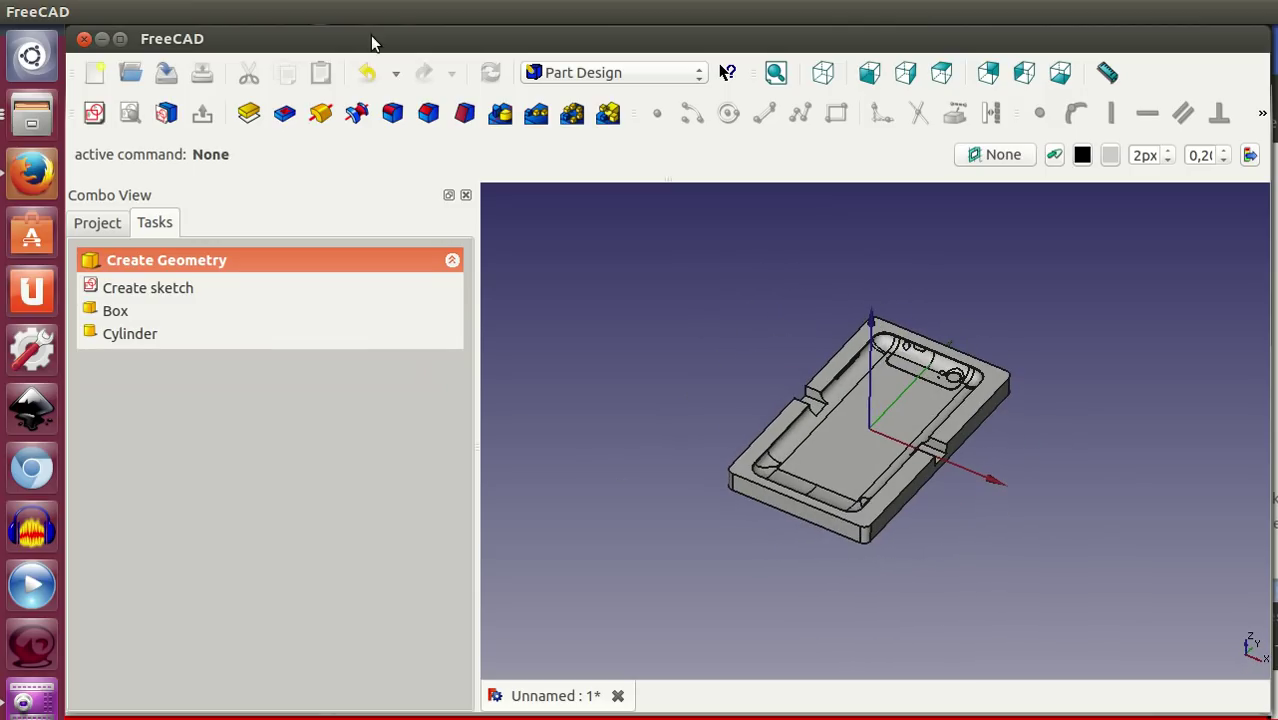
Turn off the axis cross and set the Fillet body's Shape Color to yellow
left_click(160, 11)
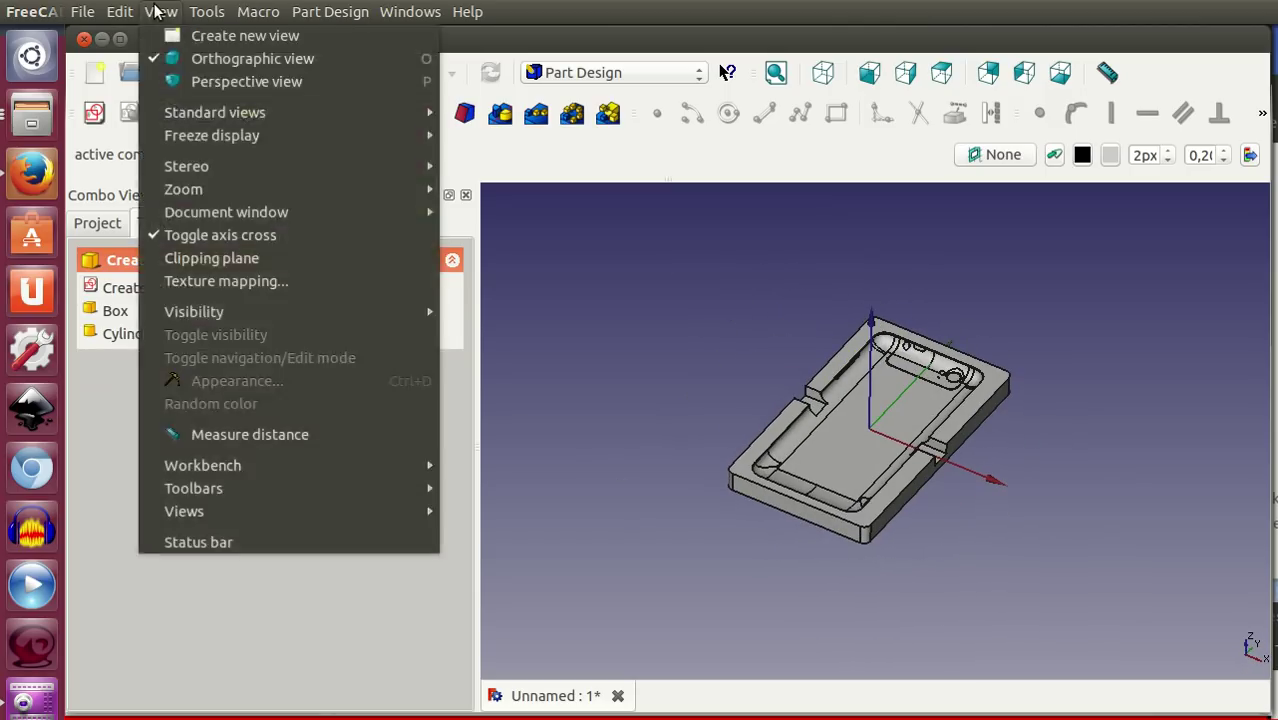
left_click(222, 238)
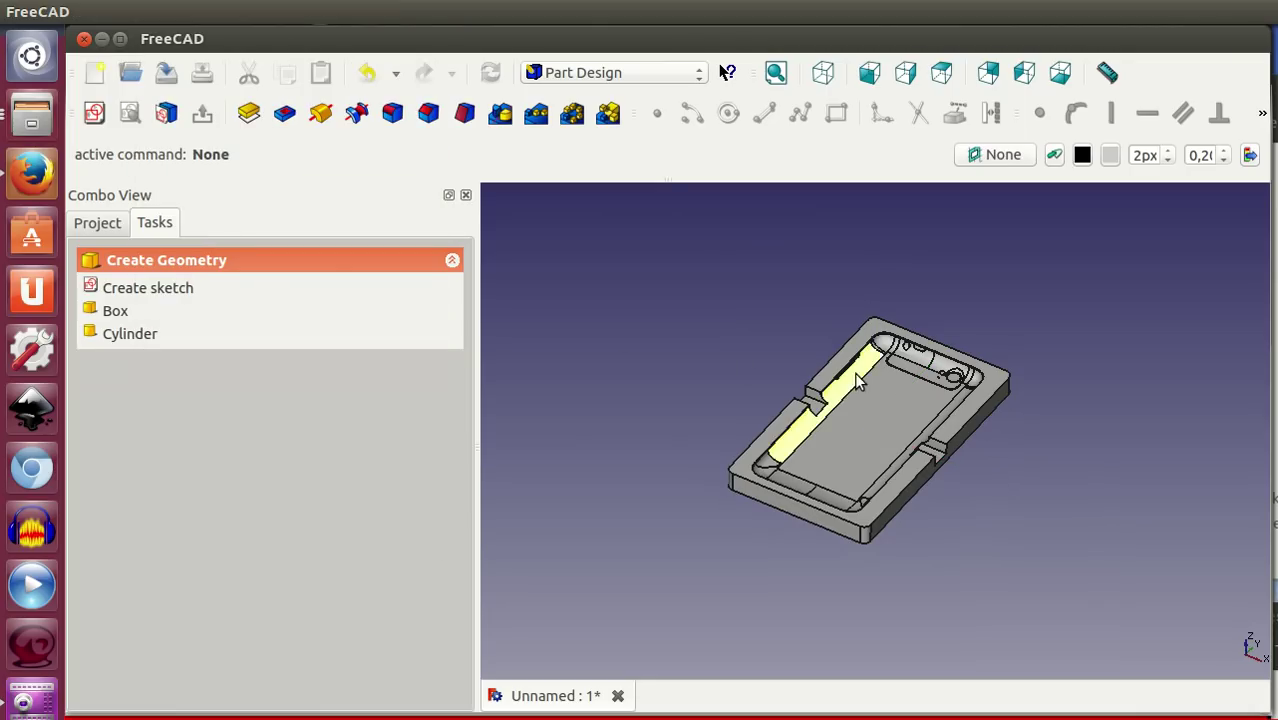
double_click(868, 408)
left_click(97, 223)
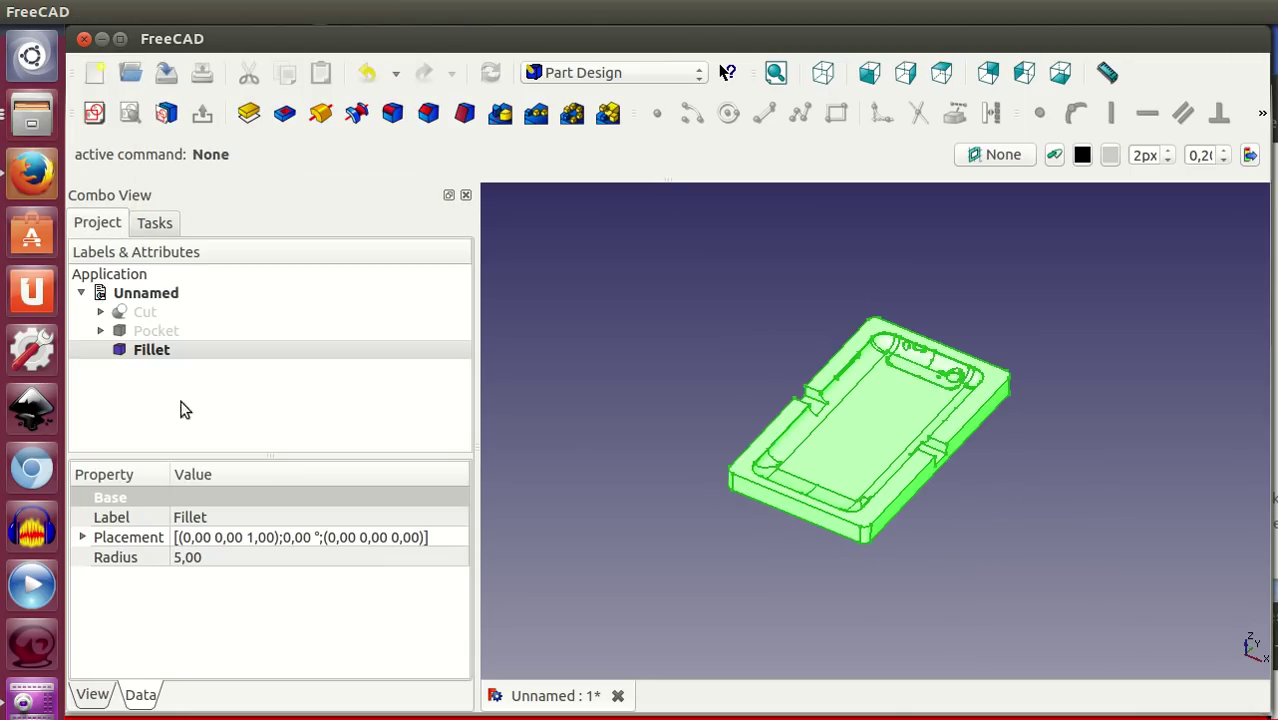
left_click(92, 694)
left_click(216, 619)
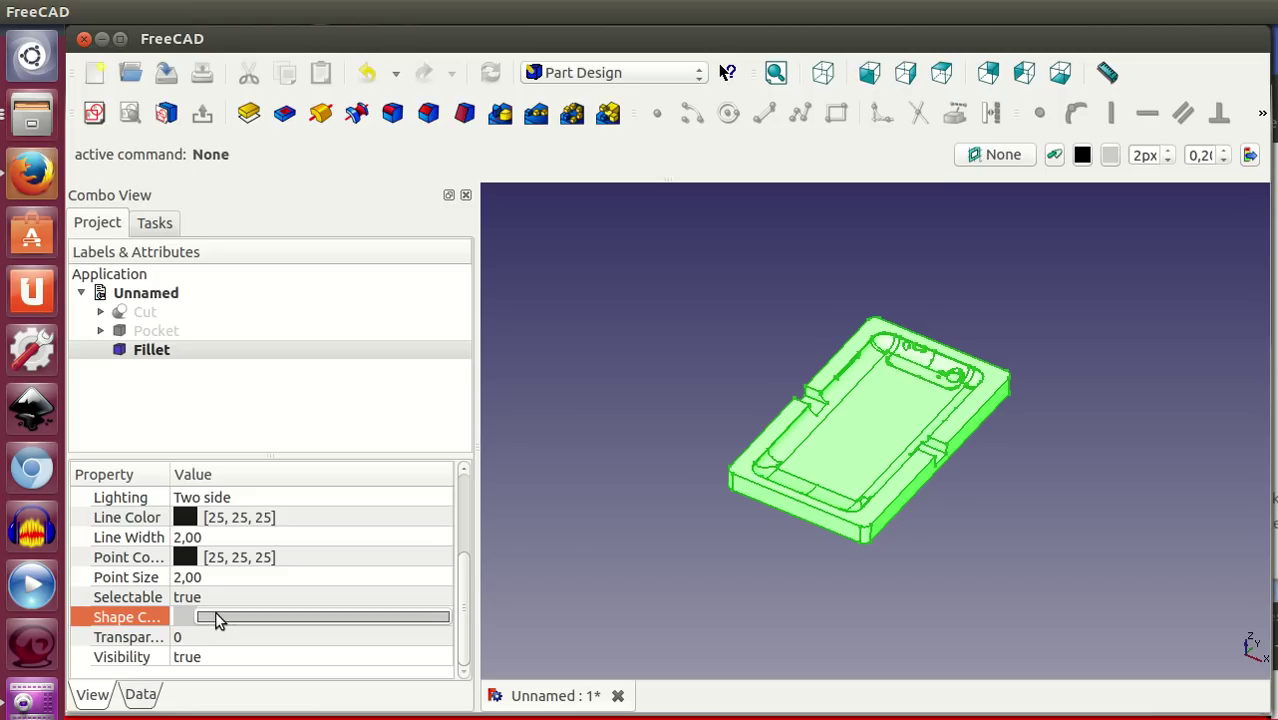
left_click(215, 617)
left_click(616, 235)
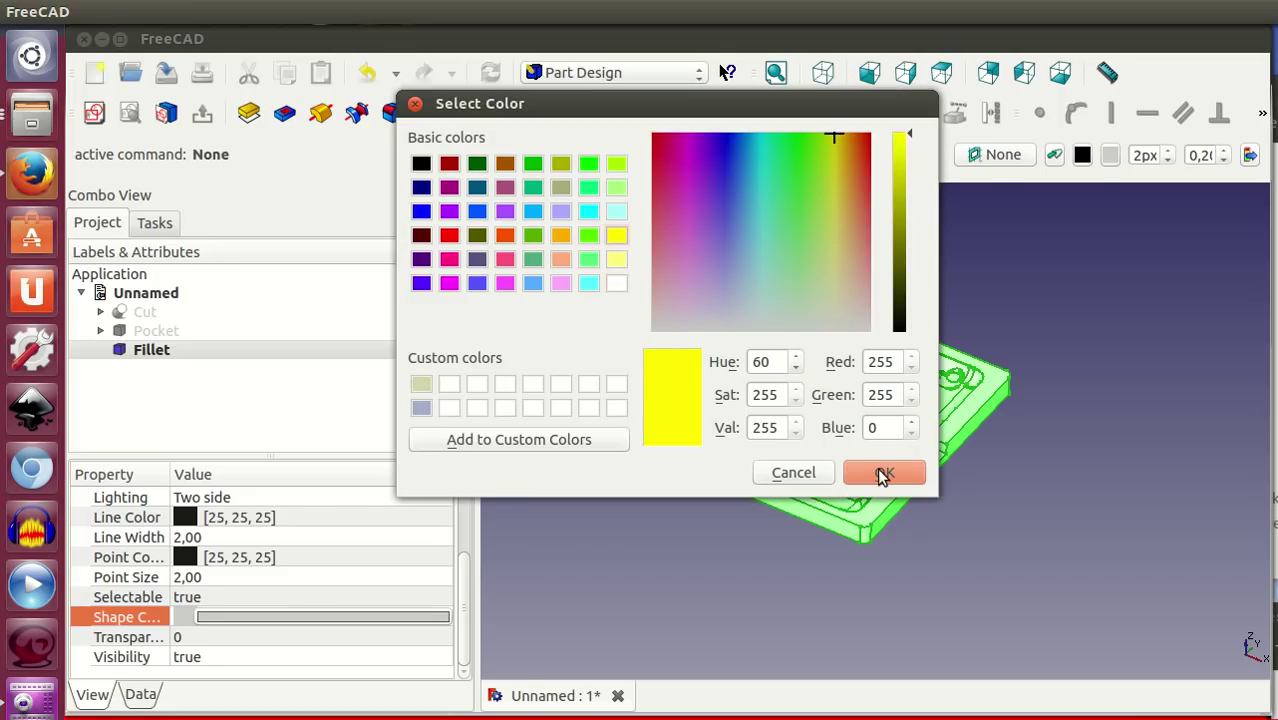
left_click(877, 473)
left_click(966, 580)
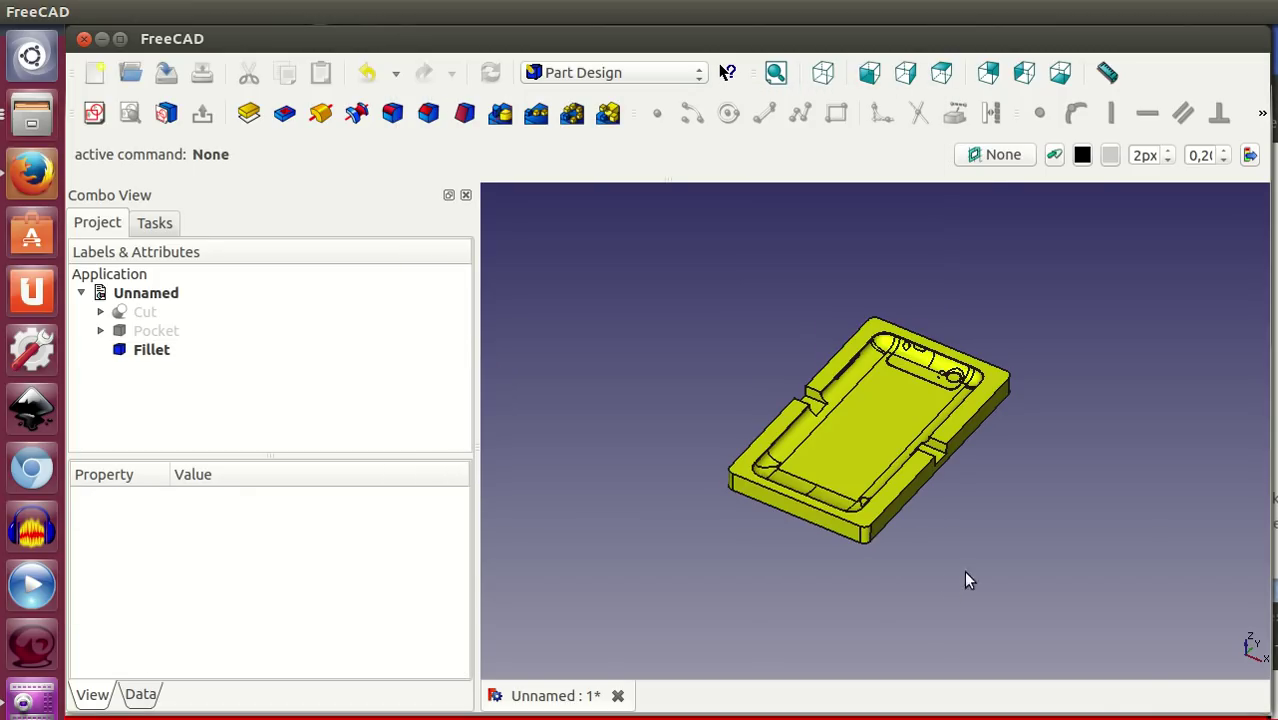
Duplicate the AQUARIS_5_7 phone model found inside the Cut feature
left_click(101, 312)
left_click(208, 352)
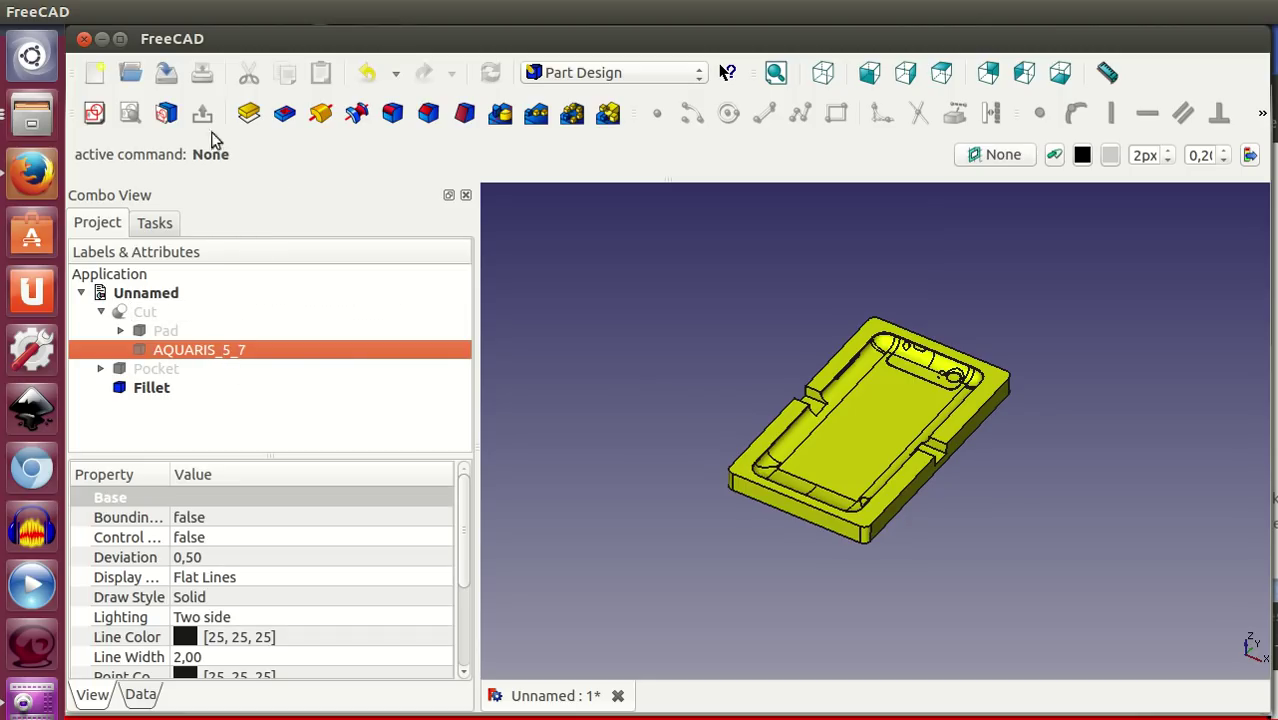
left_click(118, 12)
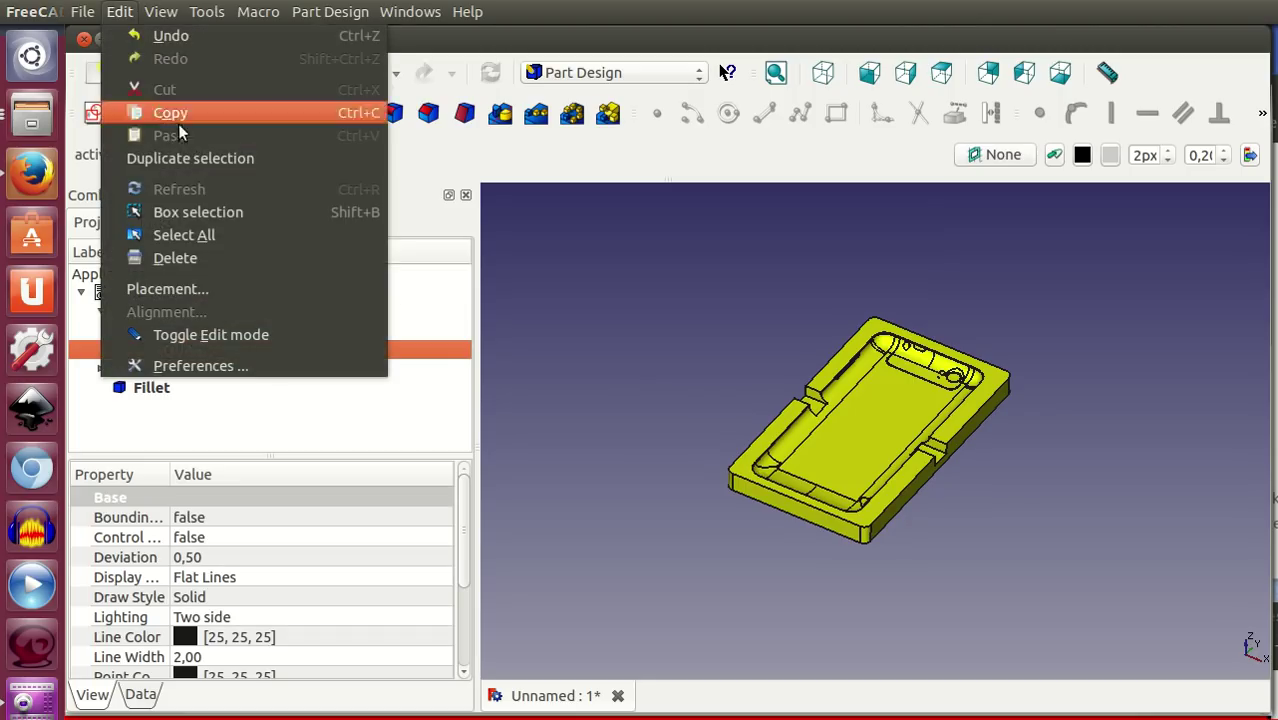
left_click(180, 159)
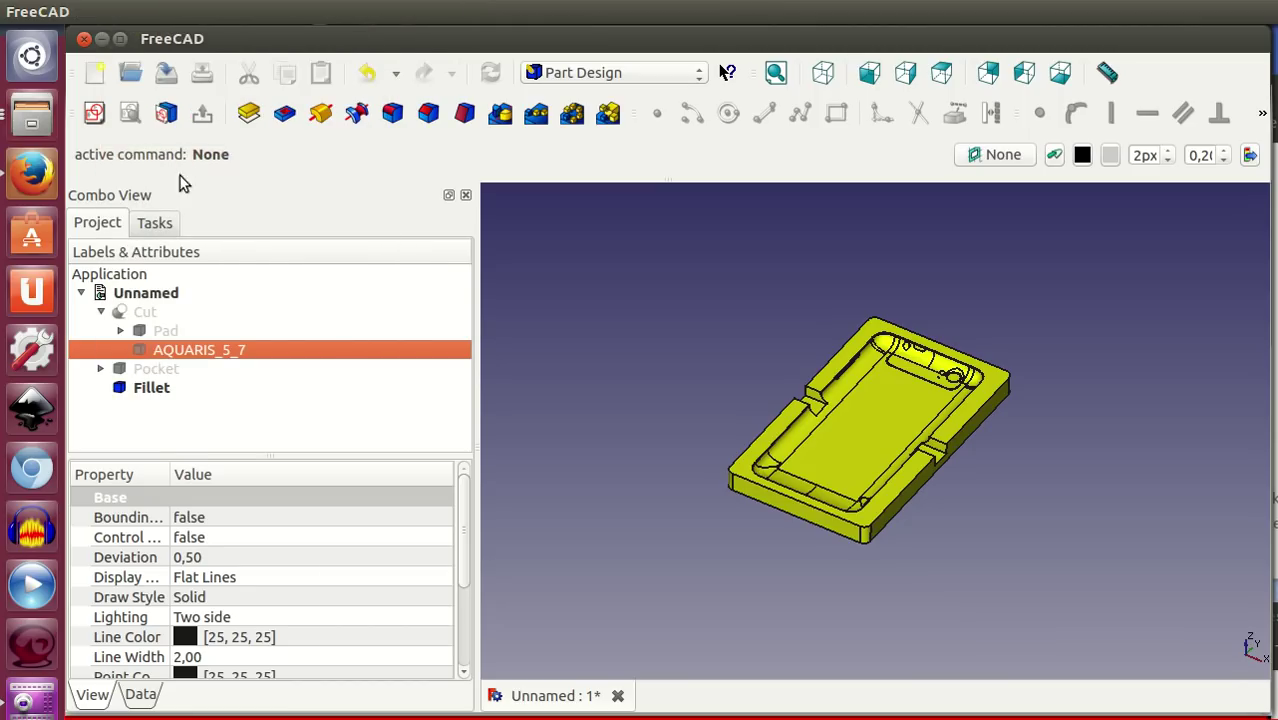
Make the new copy AQUARIS_5_008 visible and select it in the view
left_click(207, 407)
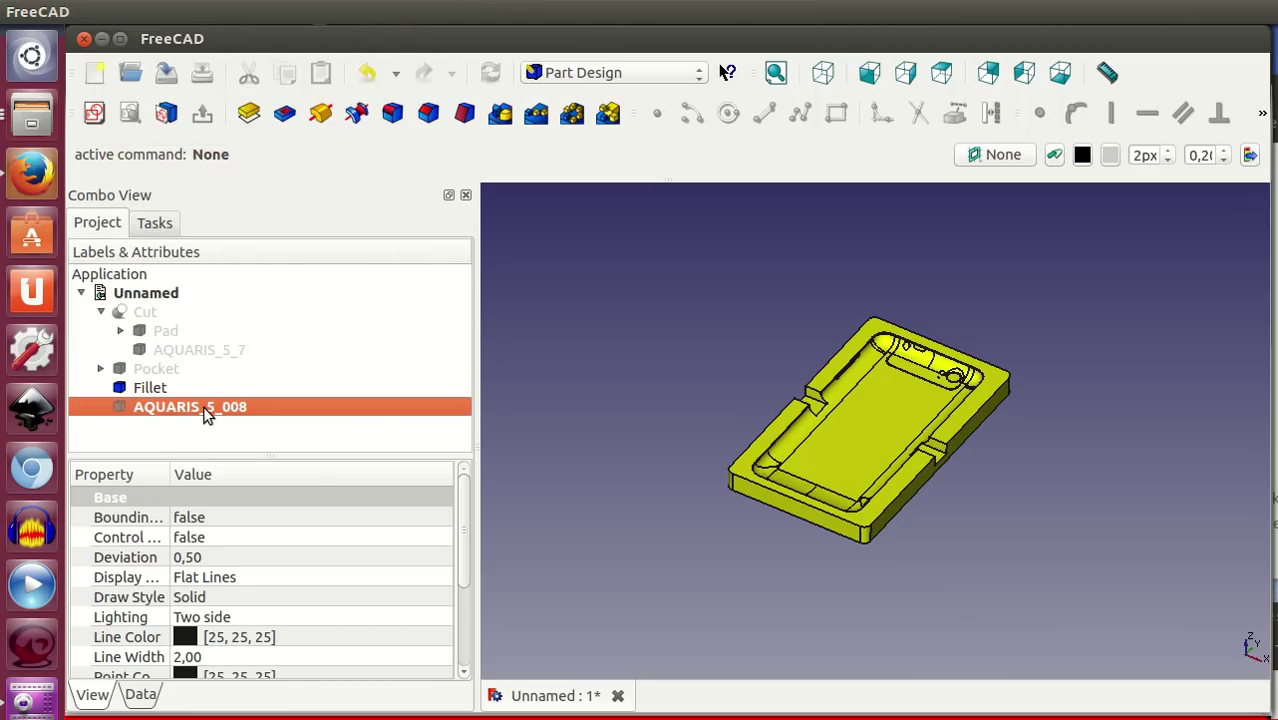
key("space")
scroll(813, 533, "up", 5)
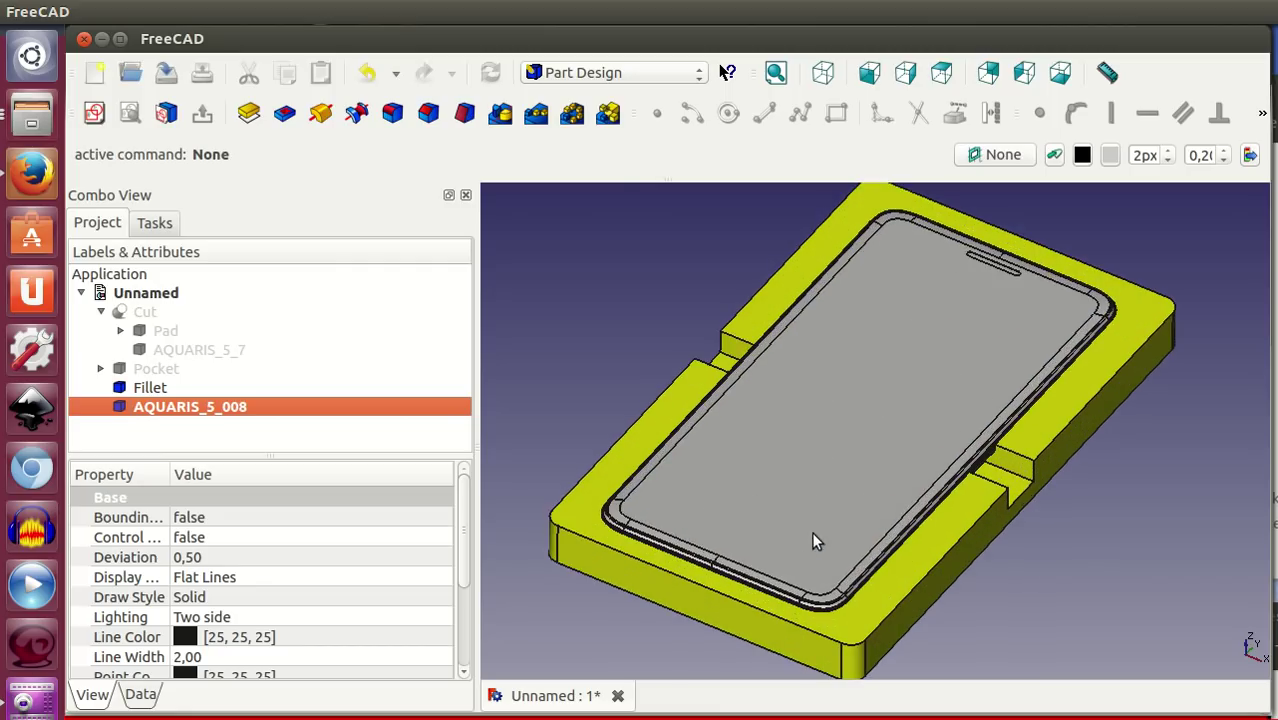
scroll(998, 571, "down", 5)
scroll(842, 470, "up", 2)
left_click(829, 453)
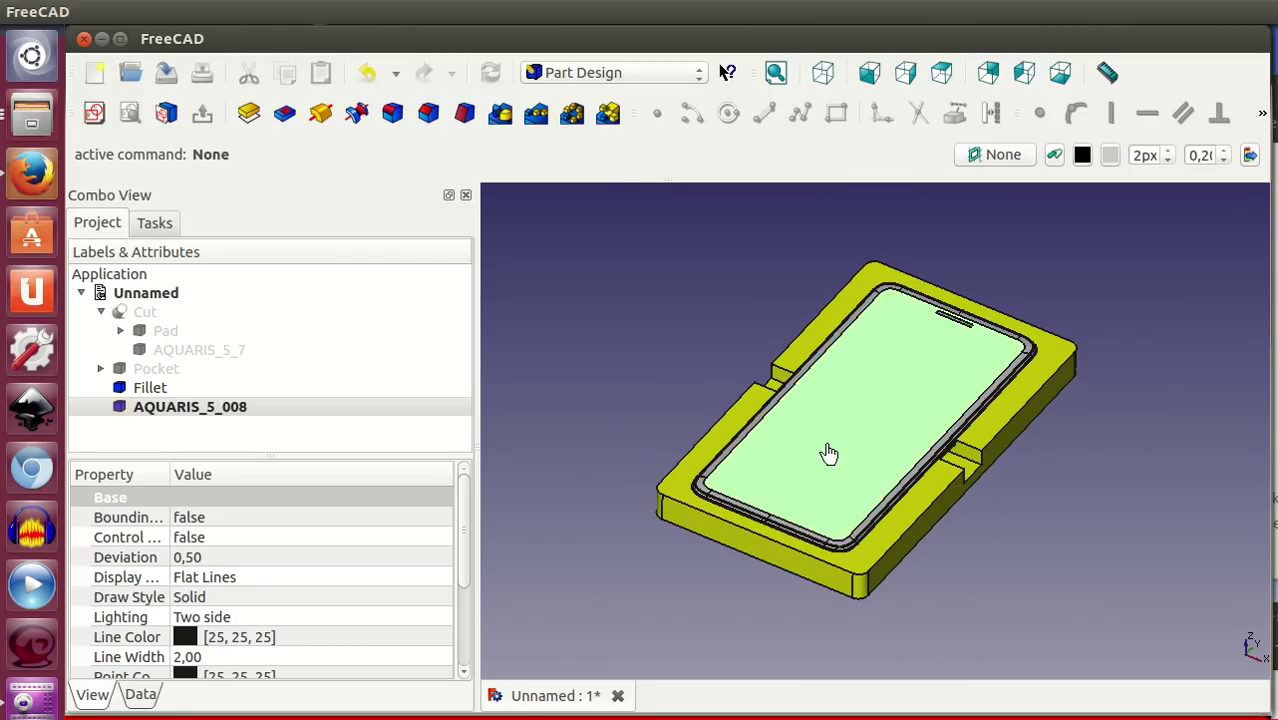
scroll(296, 603, "down", 2)
Set the phone's overall Shape Color to white
left_click(280, 617)
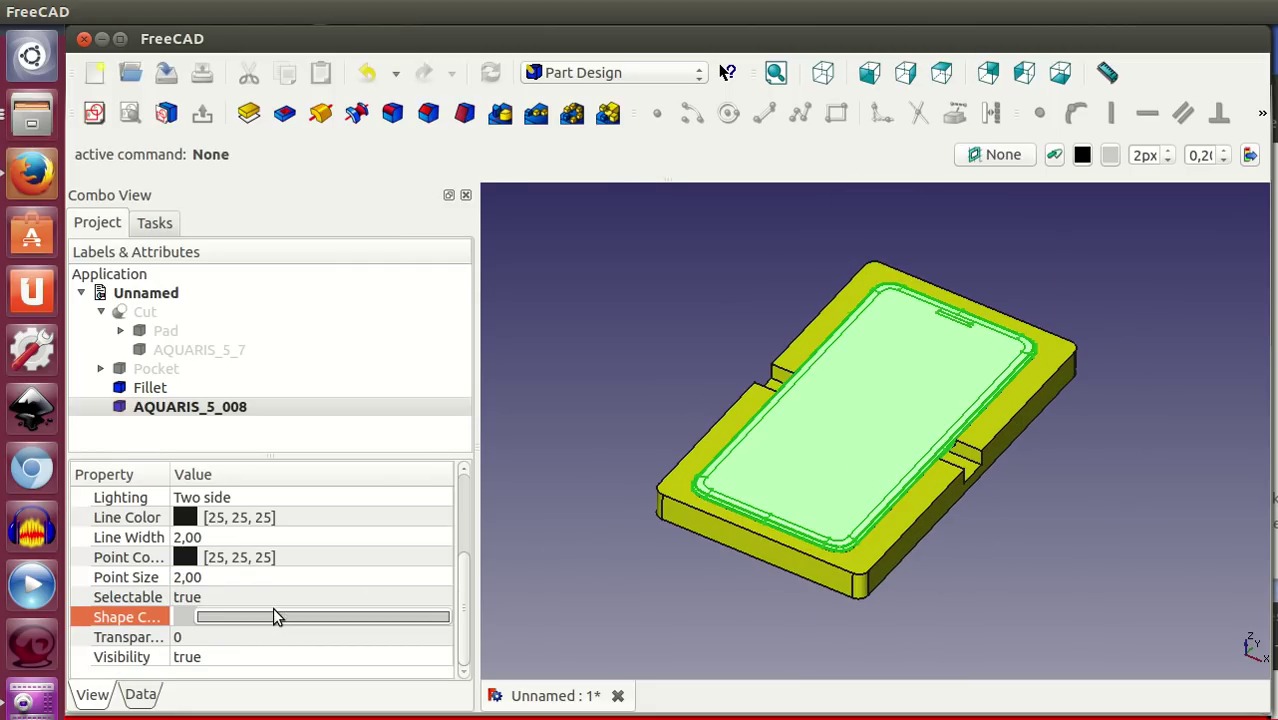
left_click(278, 617)
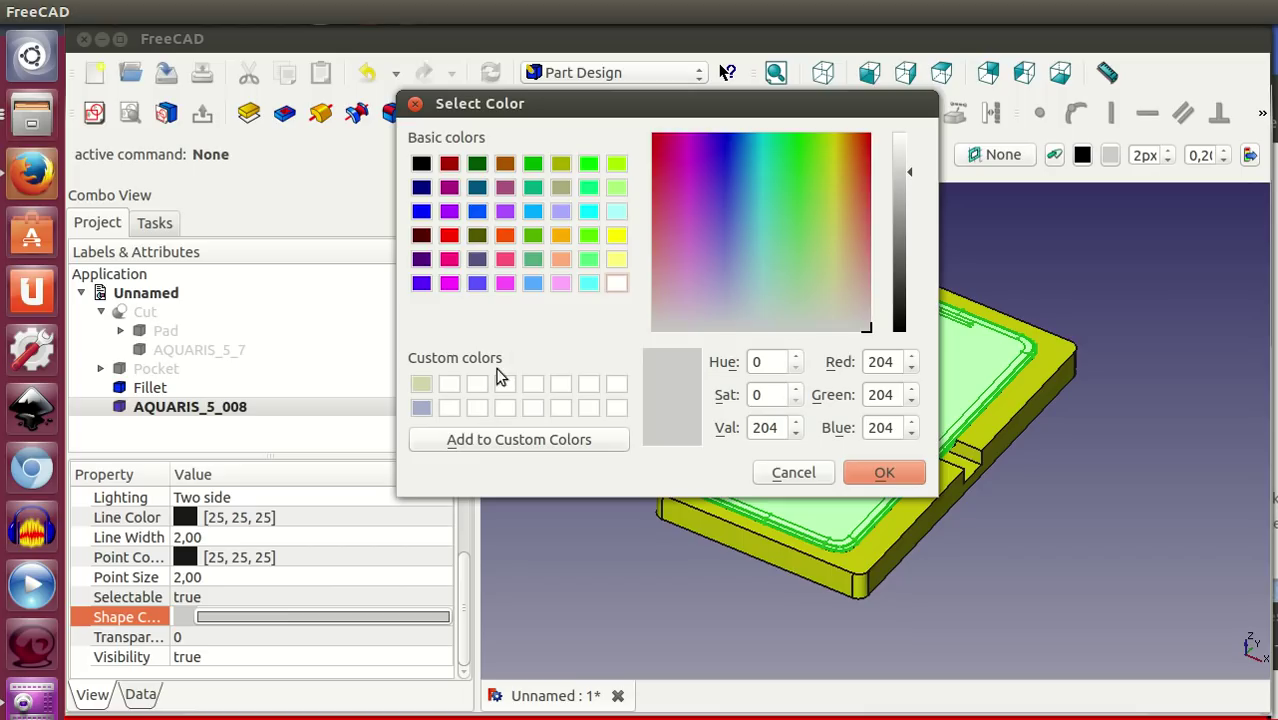
left_click(616, 285)
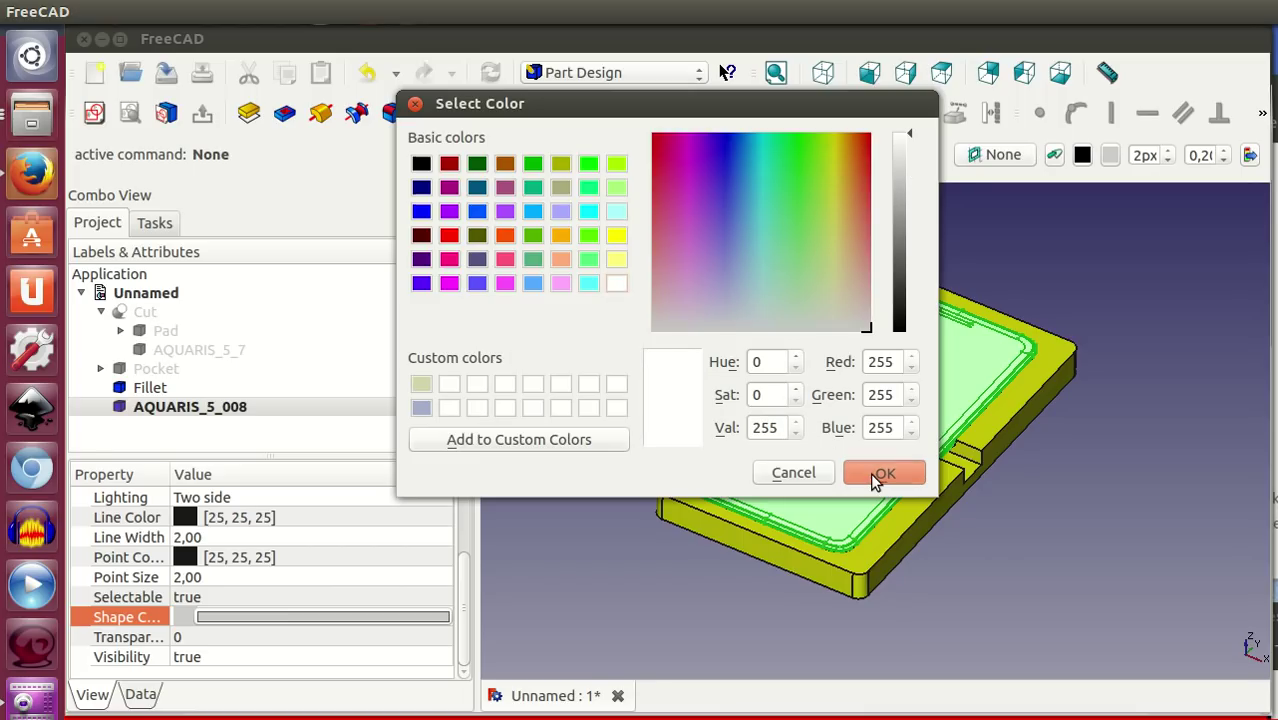
left_click(872, 473)
left_click(988, 532)
left_click(880, 440)
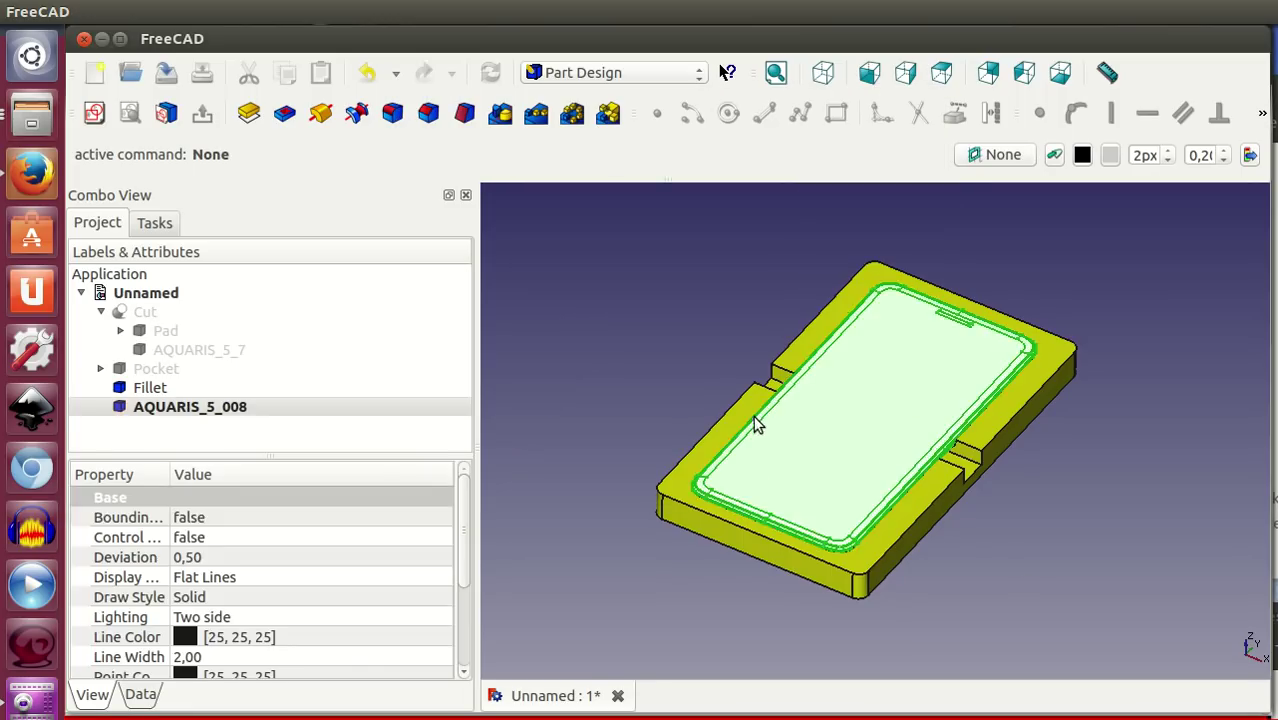
left_click(659, 349)
Colour AQUARIS_5_008's top screen face black with Set colors
left_click(238, 405)
right_click(228, 405)
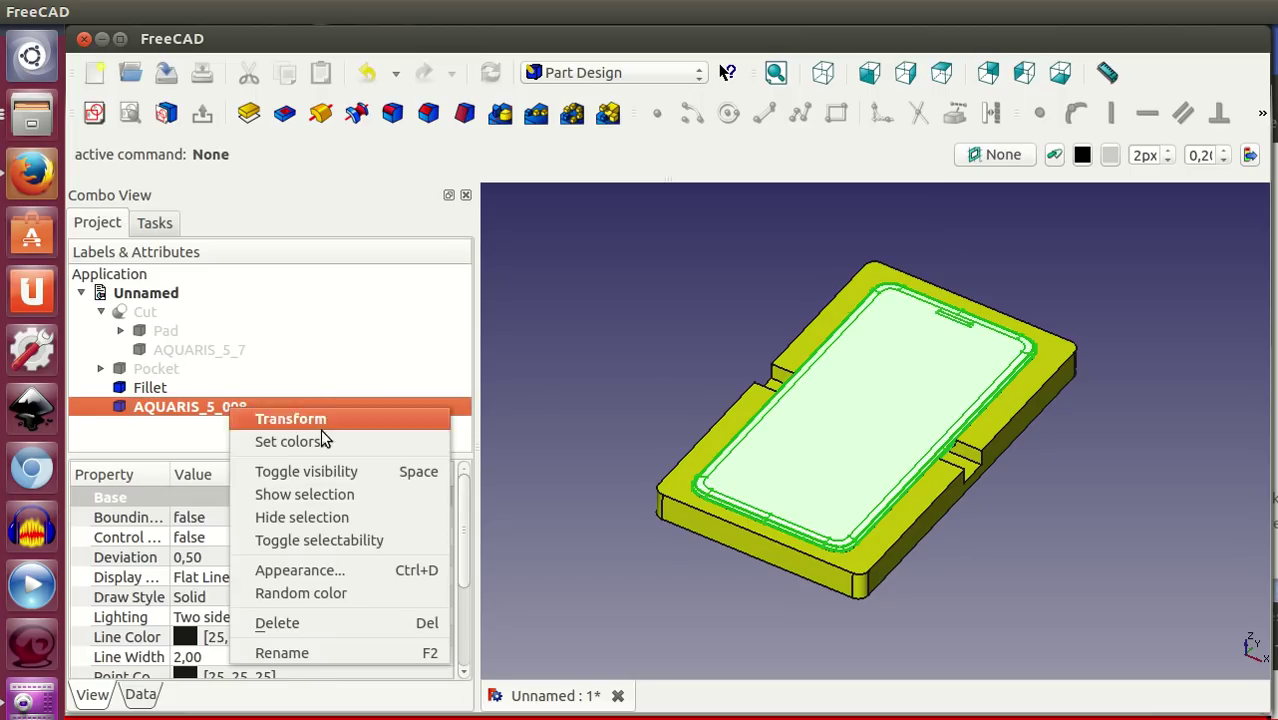
left_click(322, 442)
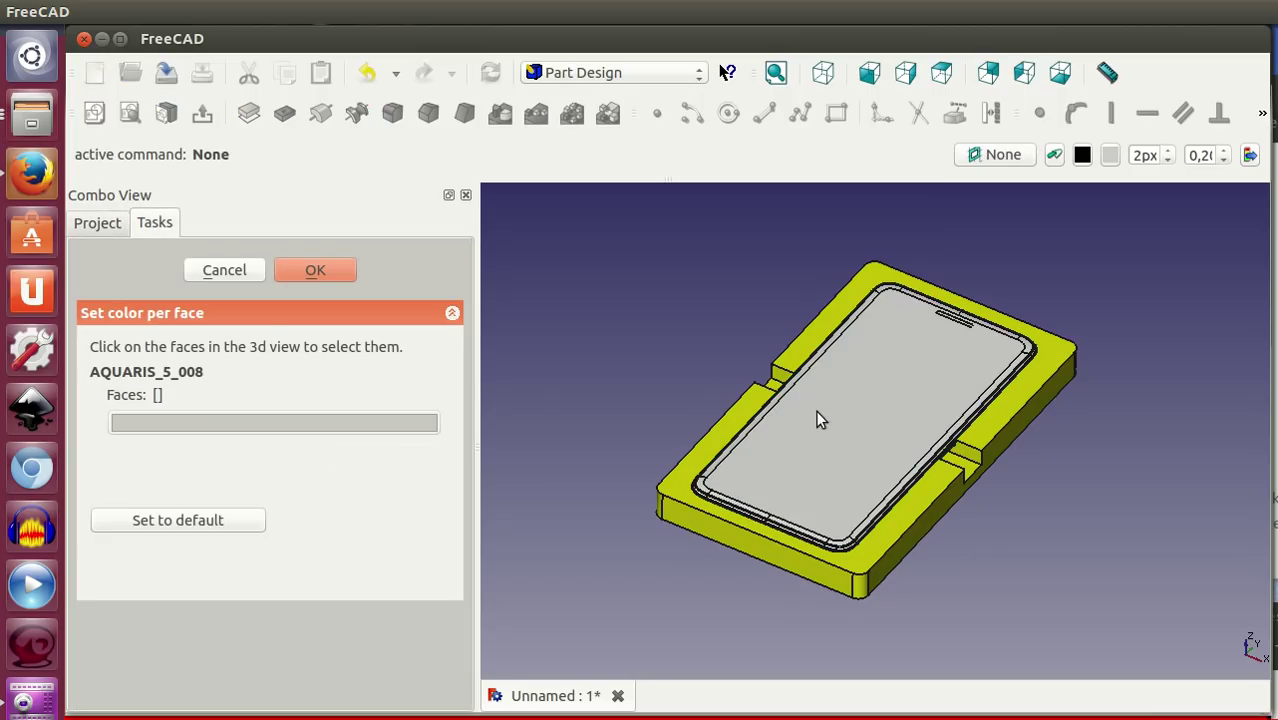
left_click(910, 318)
left_click(344, 420)
left_click(421, 164)
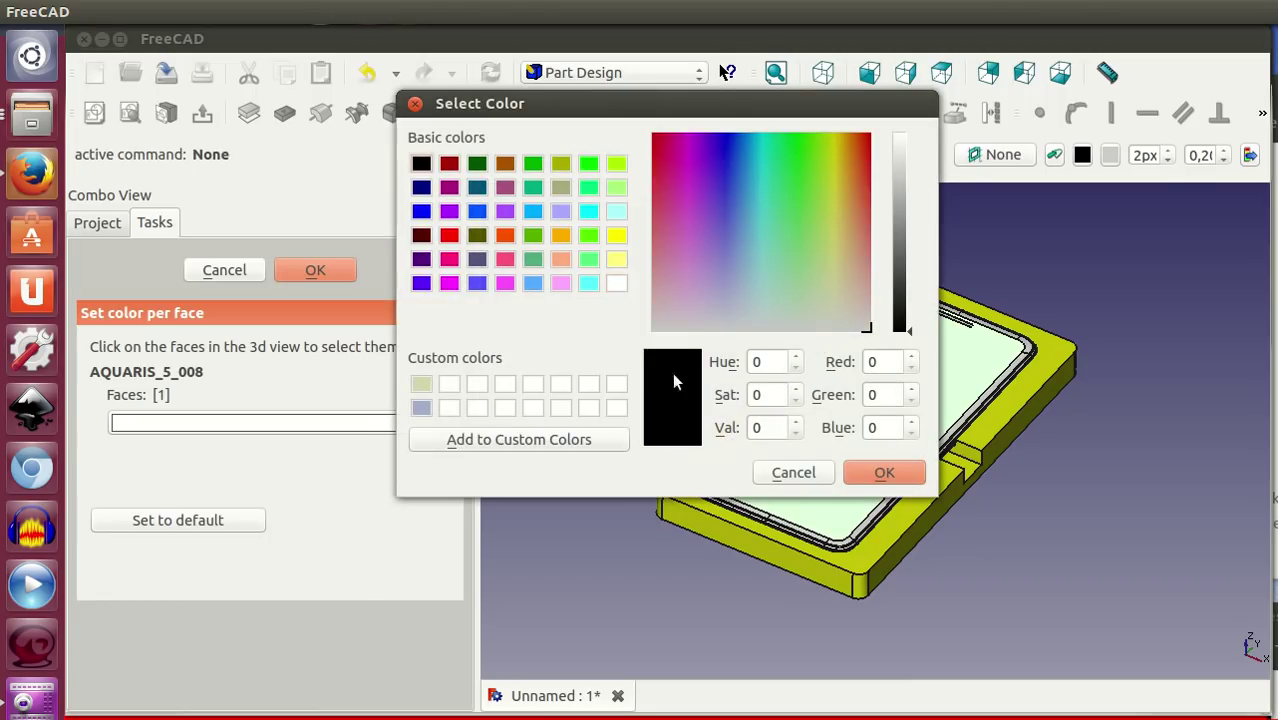
left_click(884, 472)
left_click(978, 541)
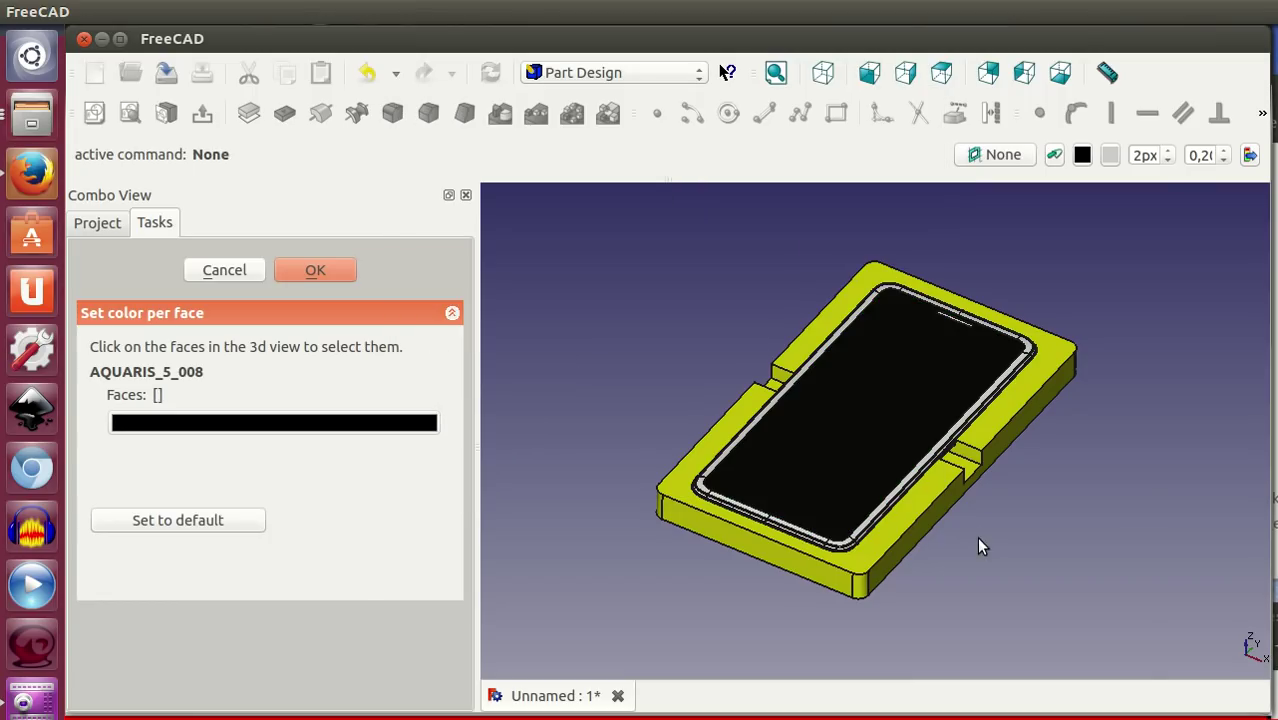
left_click(331, 270)
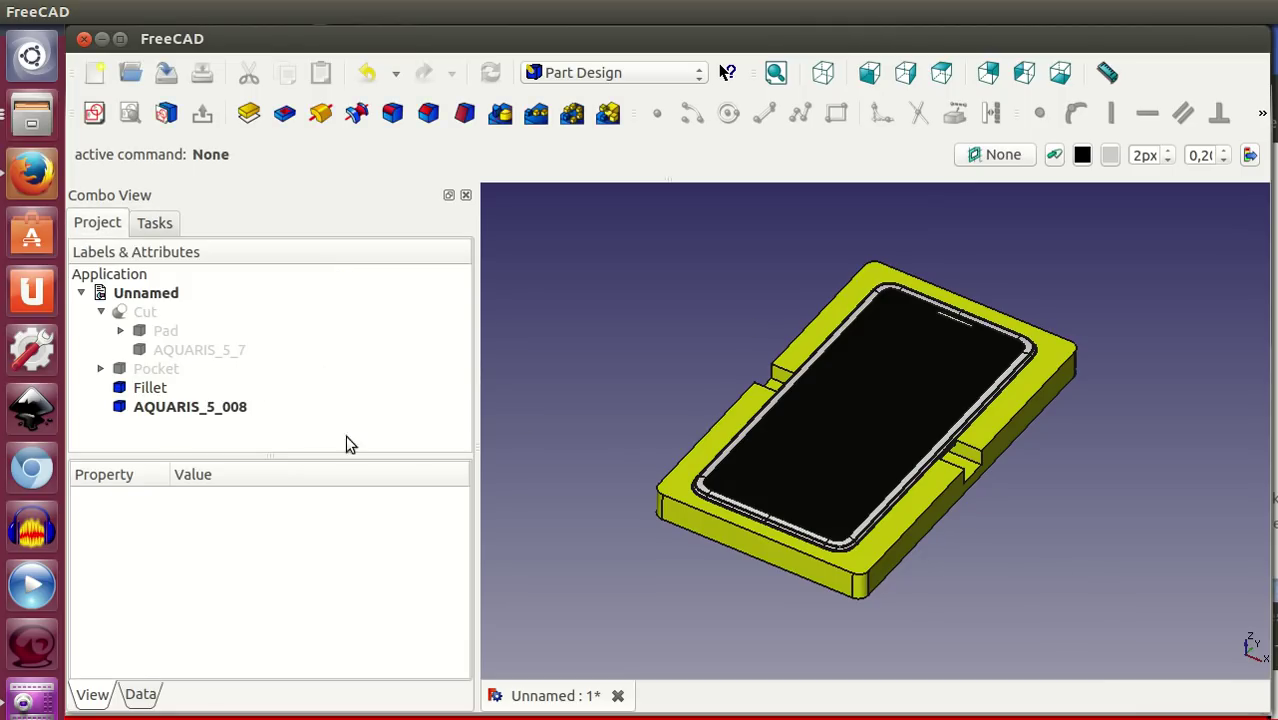
Change AQUARIS_5_008's Placement Translation Z from 7 to 71 mm
left_click(176, 408)
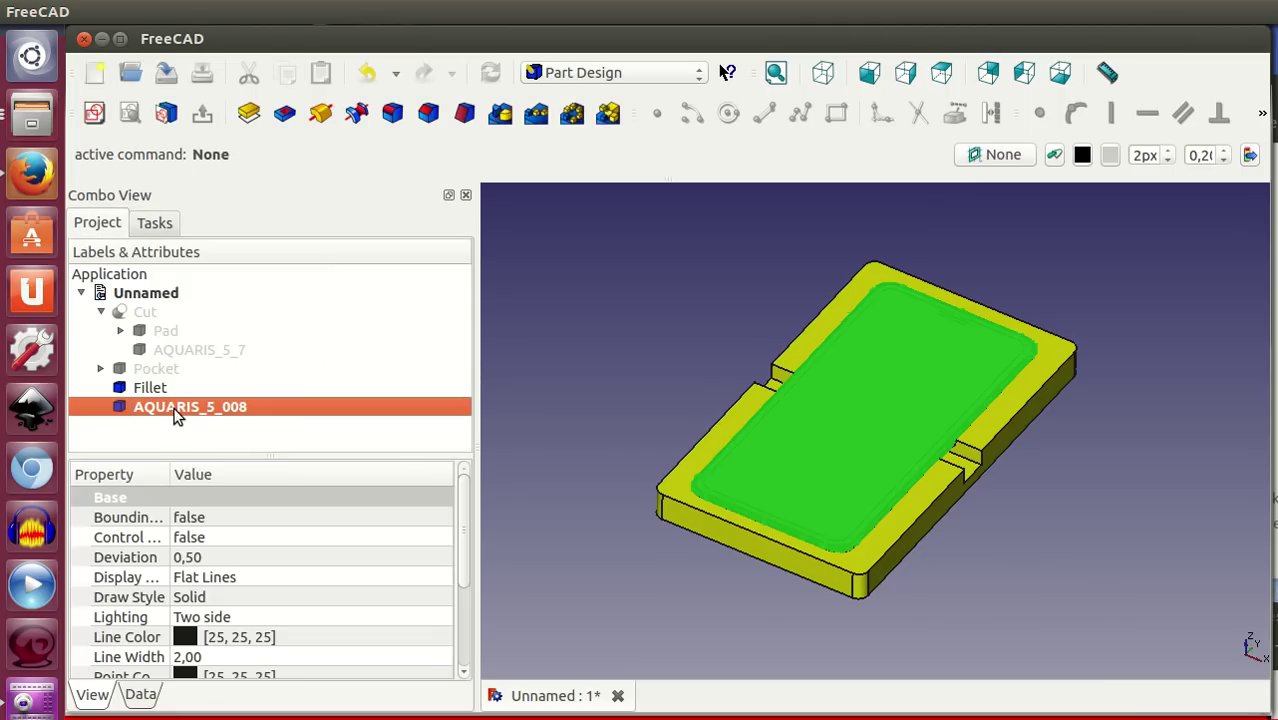
left_click(145, 698)
left_click(440, 537)
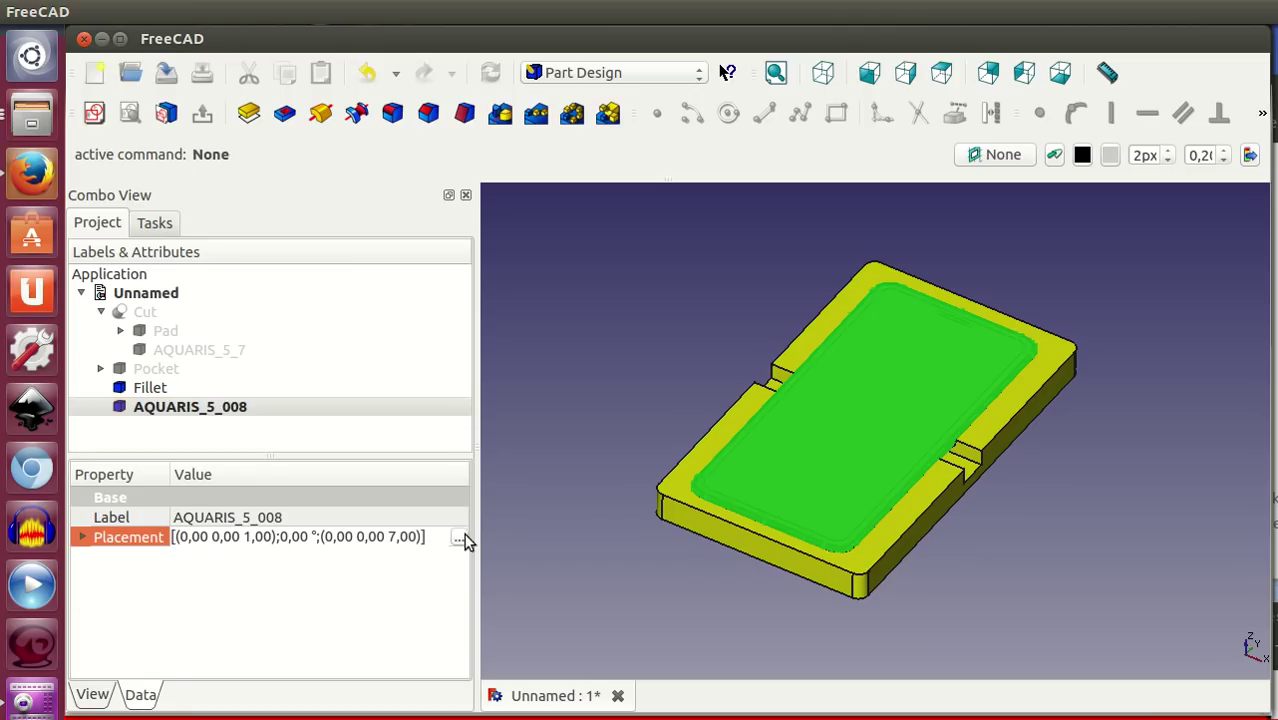
left_click(450, 537)
left_click(220, 391)
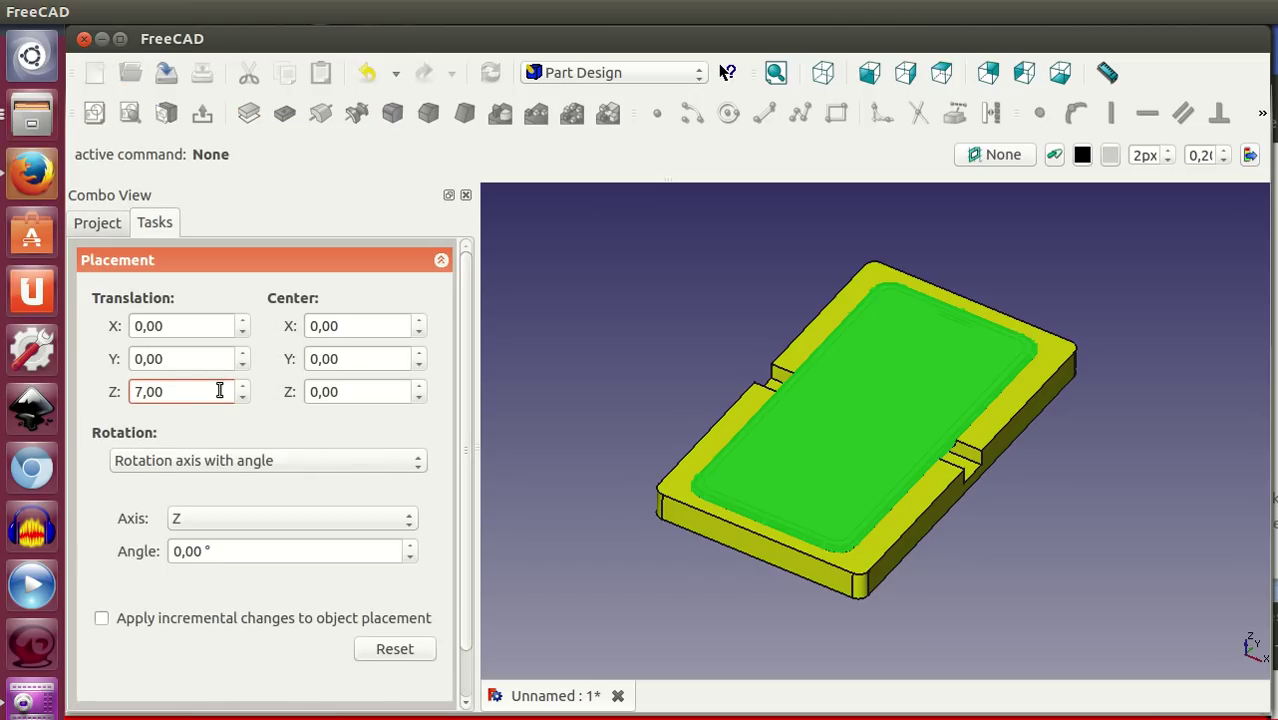
scroll(206, 391, "up", 3)
scroll(206, 391, "up", 6)
scroll(206, 391, "up", 6)
scroll(206, 391, "up", 7)
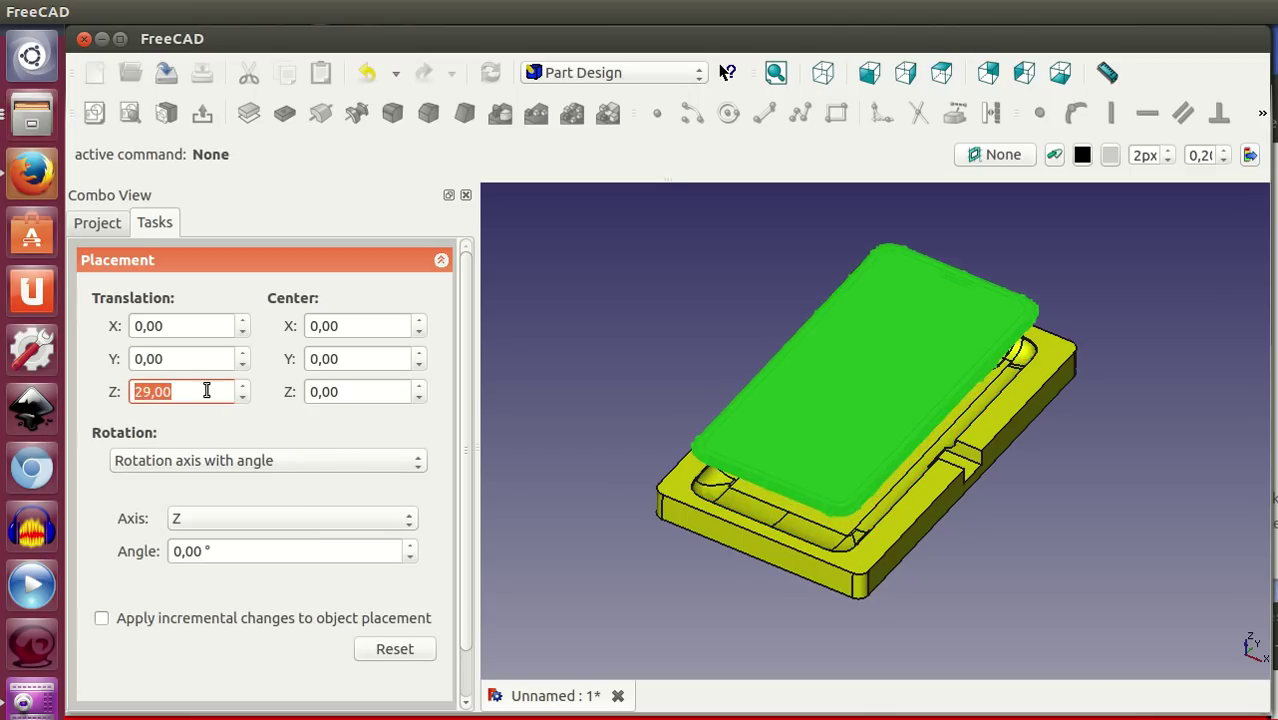
scroll(206, 391, "up", 7)
scroll(206, 391, "up", 8)
scroll(206, 391, "up", 7)
scroll(206, 391, "up", 7)
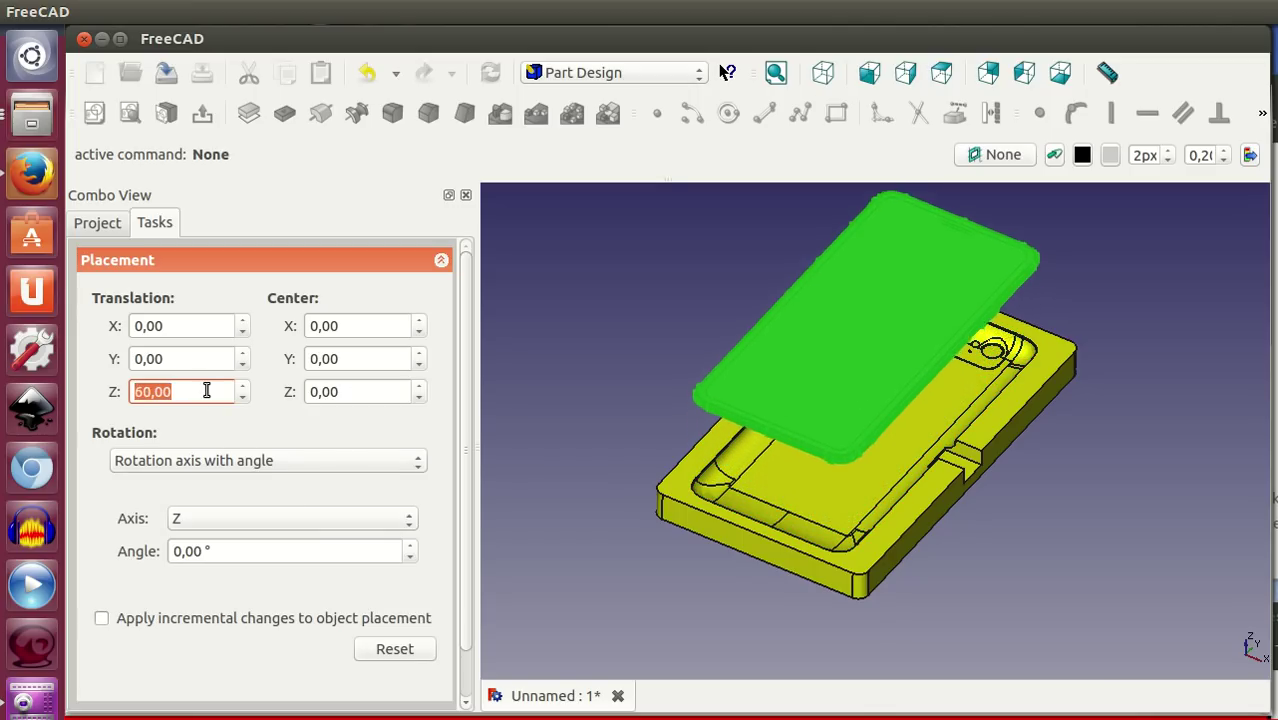
scroll(206, 391, "up", 8)
scroll(206, 391, "up", 5)
left_click_drag(463, 382, 480, 531)
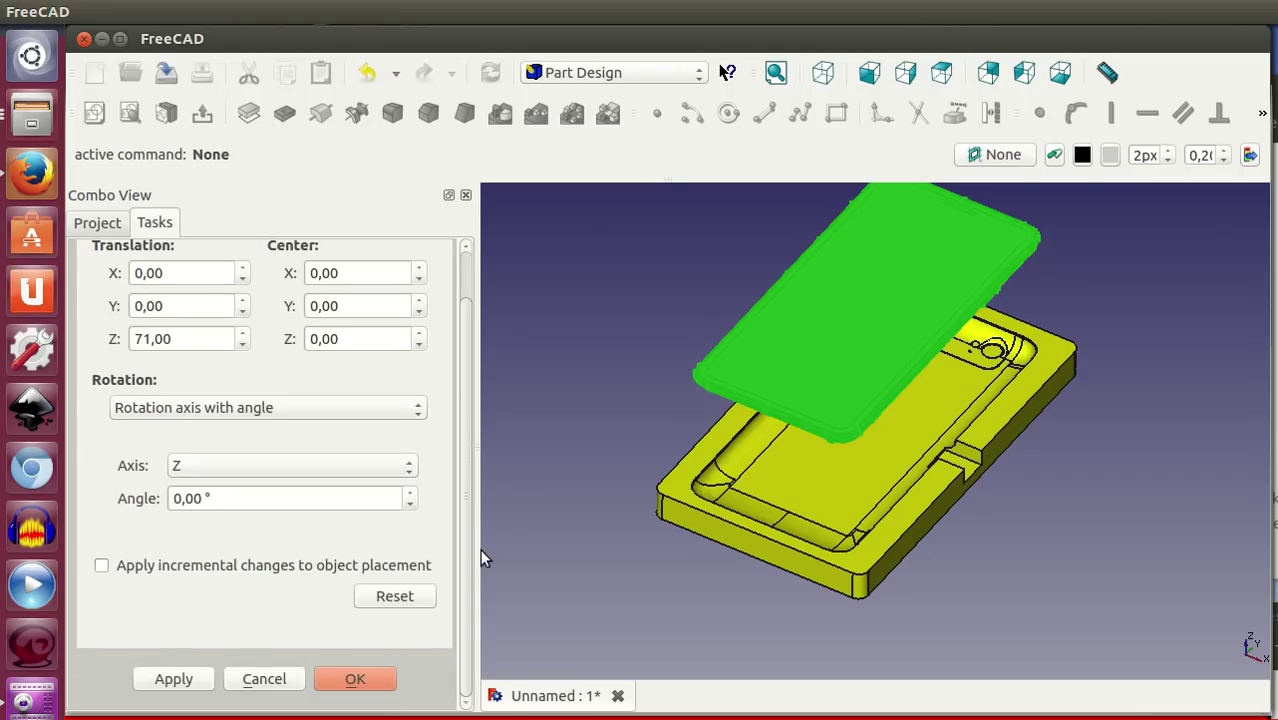
left_click(374, 674)
left_click(603, 446)
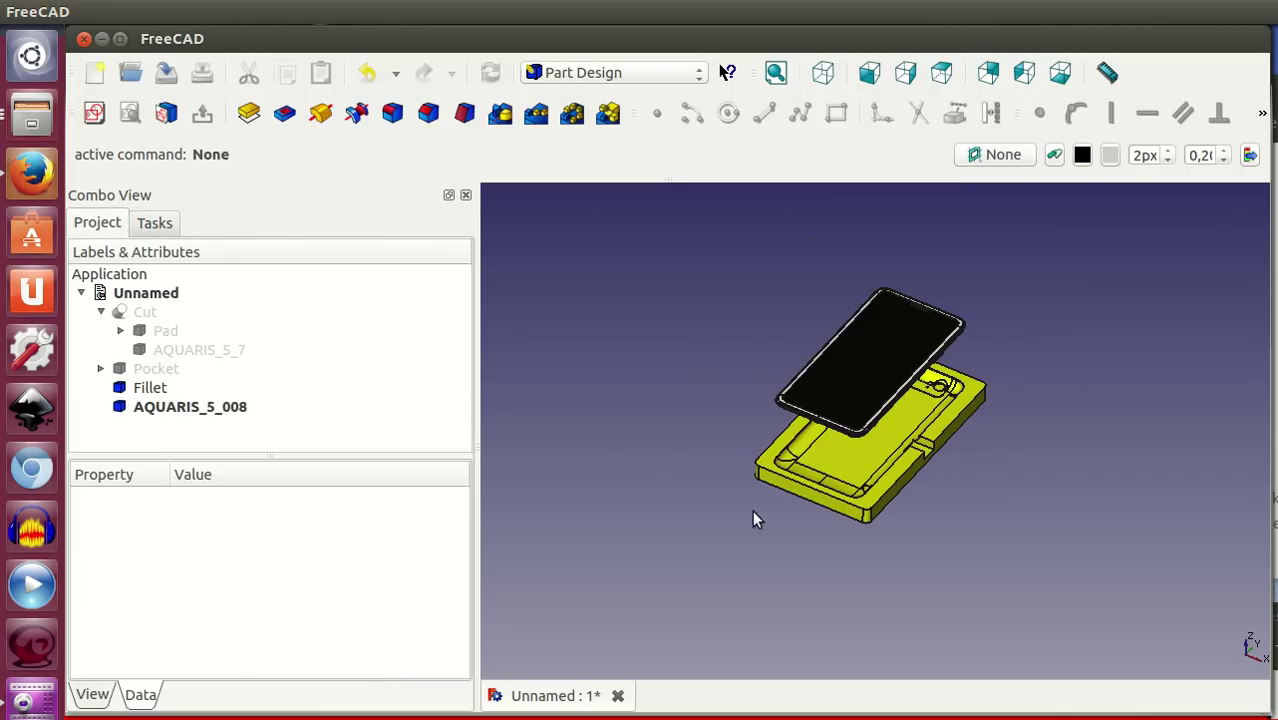
mouse_move(922, 572)
middle_mouse_down()
mouse_move(1004, 580)
mouse_move(845, 537)
mouse_move(819, 491)
mouse_move(931, 588)
mouse_move(924, 540)
mouse_move(1007, 517)
mouse_move(944, 551)
middle_mouse_up()
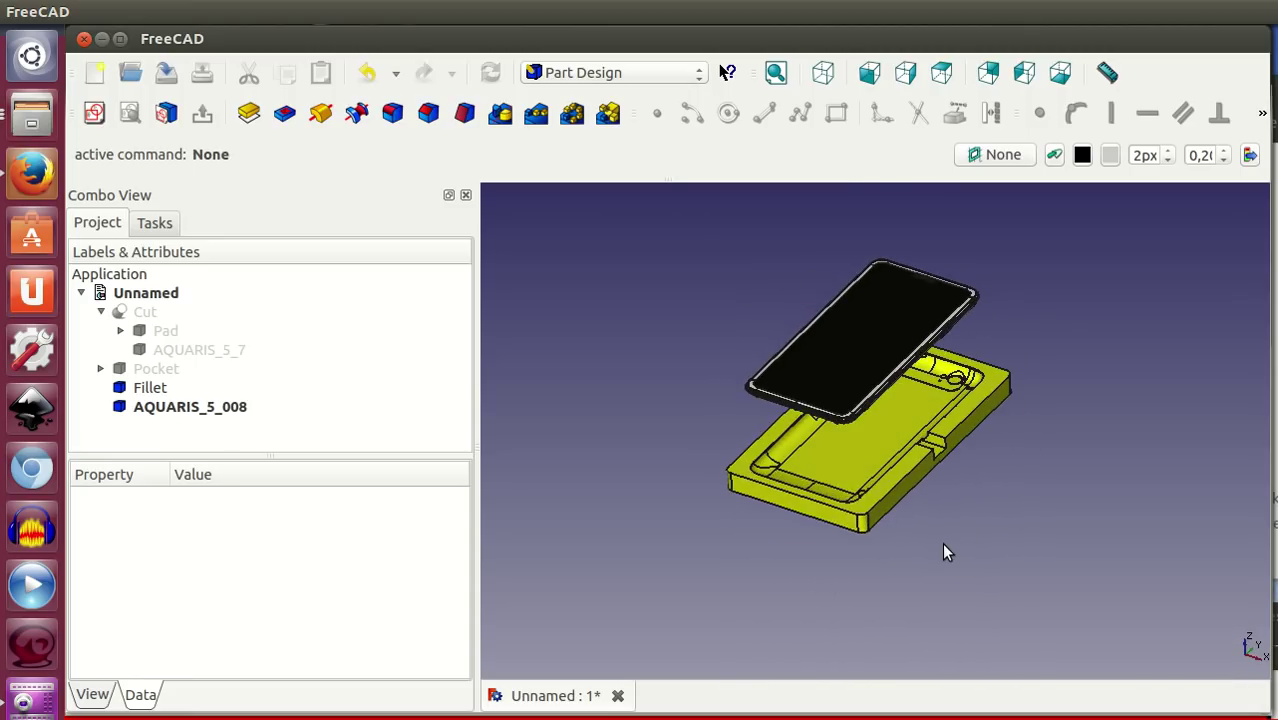
scroll(944, 551, "up", 2)
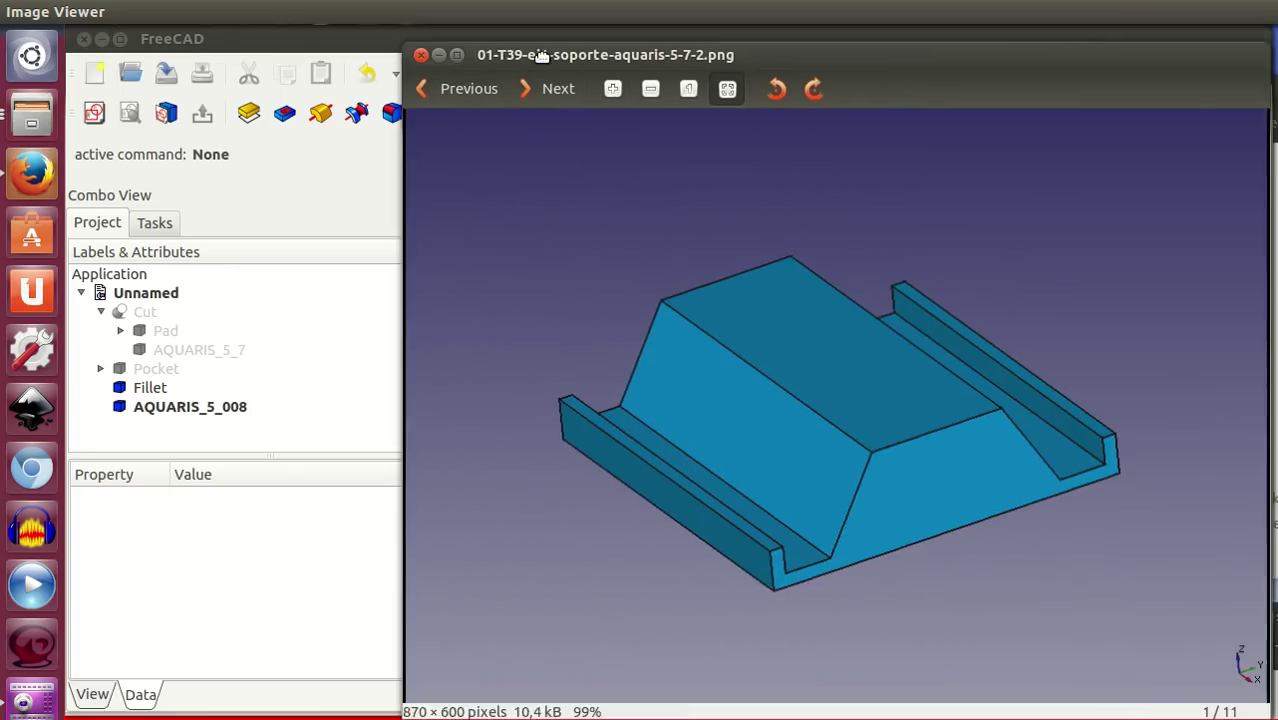
Move the image viewer left and page from image 1 to the Witbox render, image 6
mouse_move(567, 44)
left_mouse_down()
mouse_move(356, 44)
mouse_move(383, 44)
left_mouse_up()
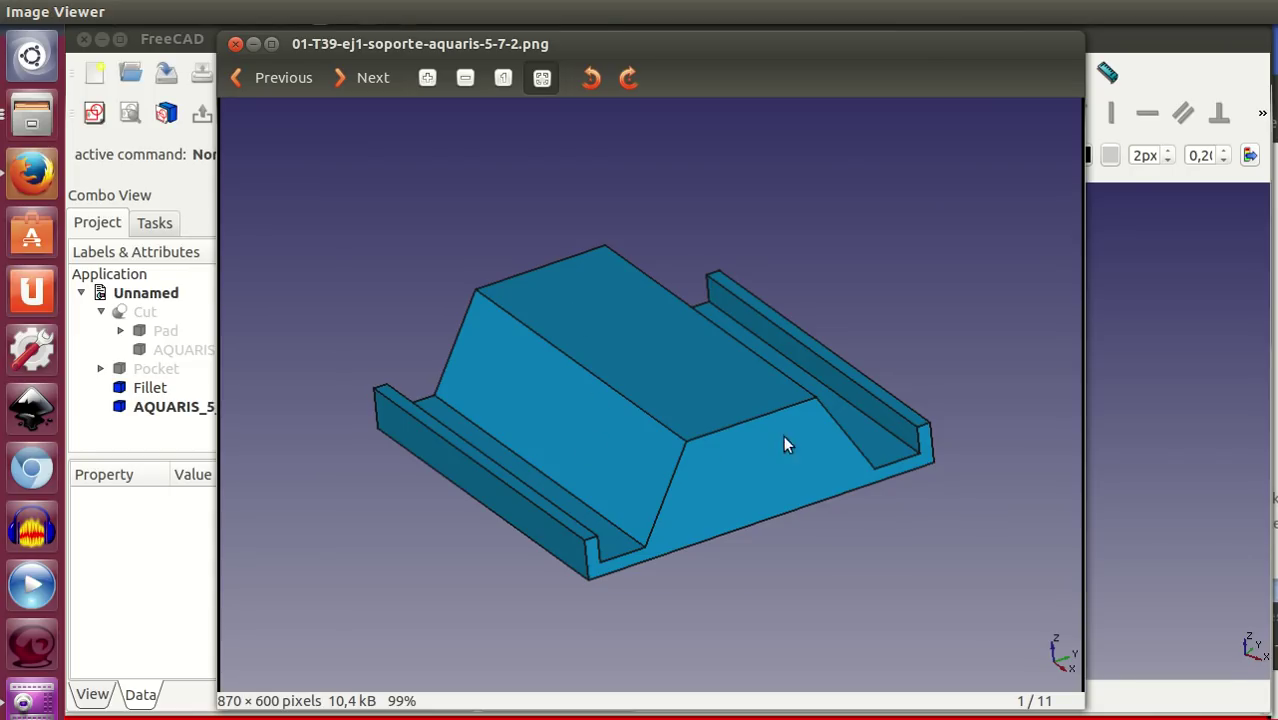
left_click(368, 77)
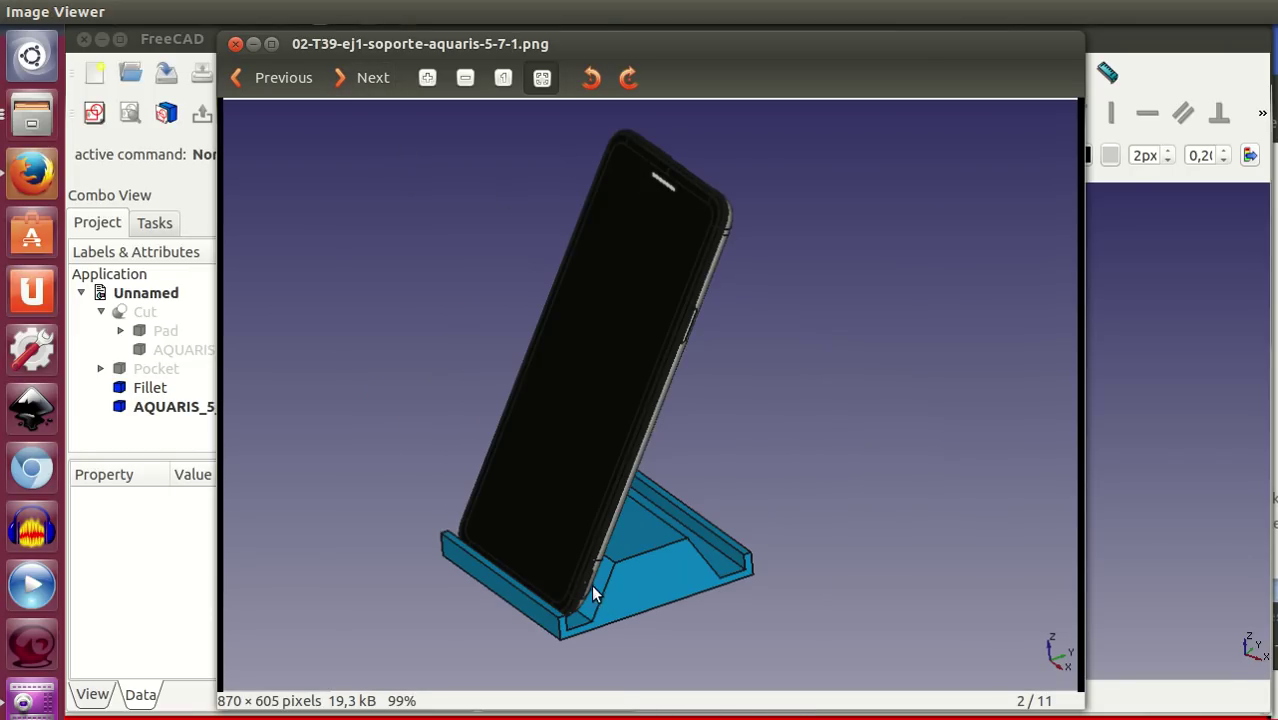
left_click(372, 78)
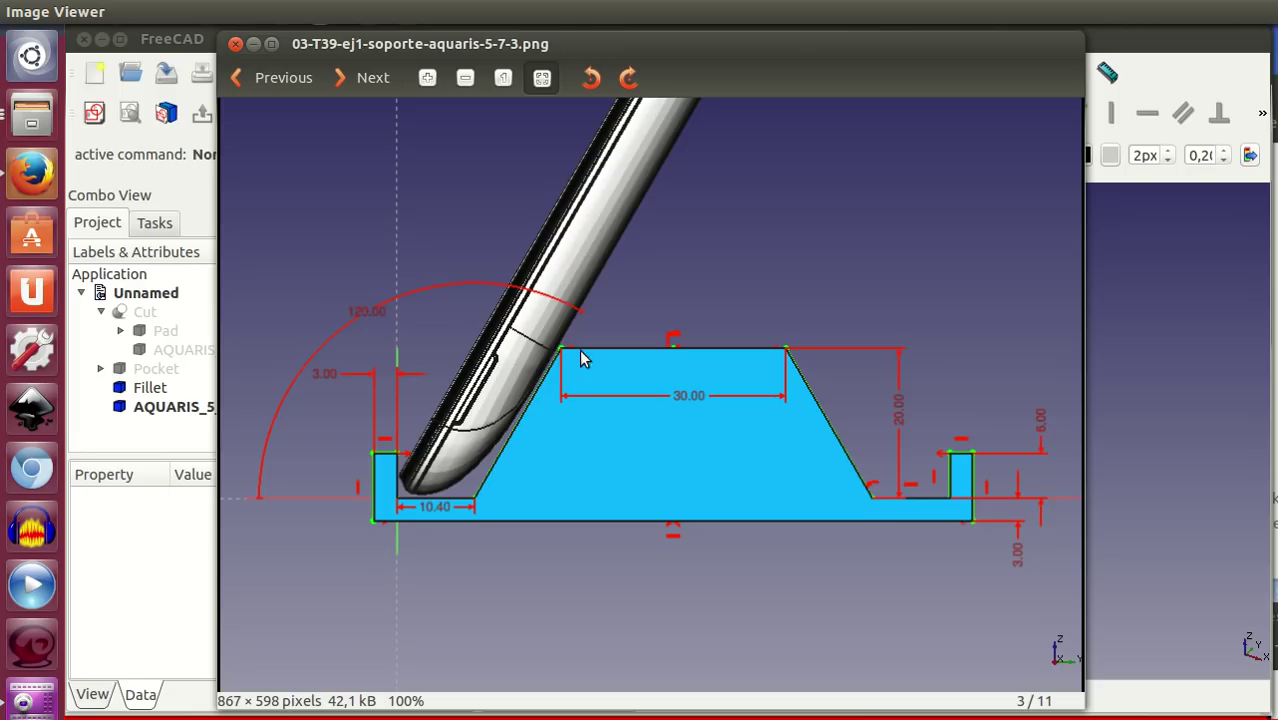
left_click(370, 82)
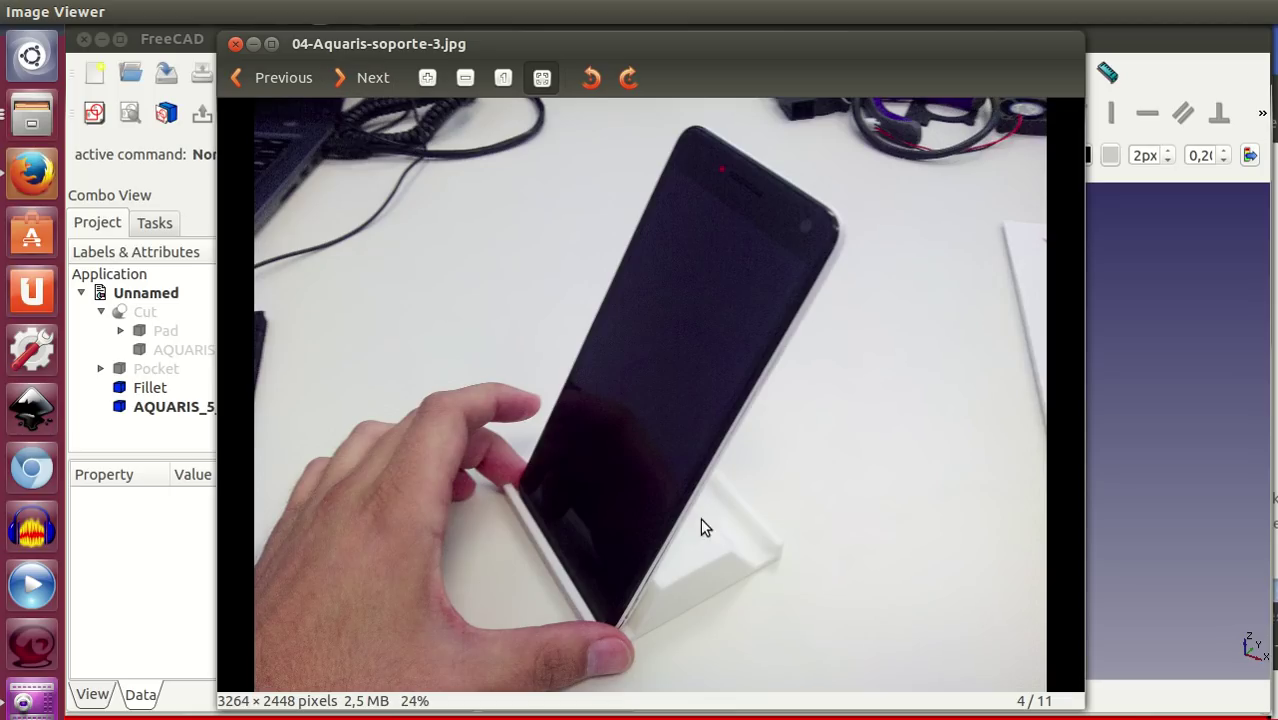
left_click(362, 78)
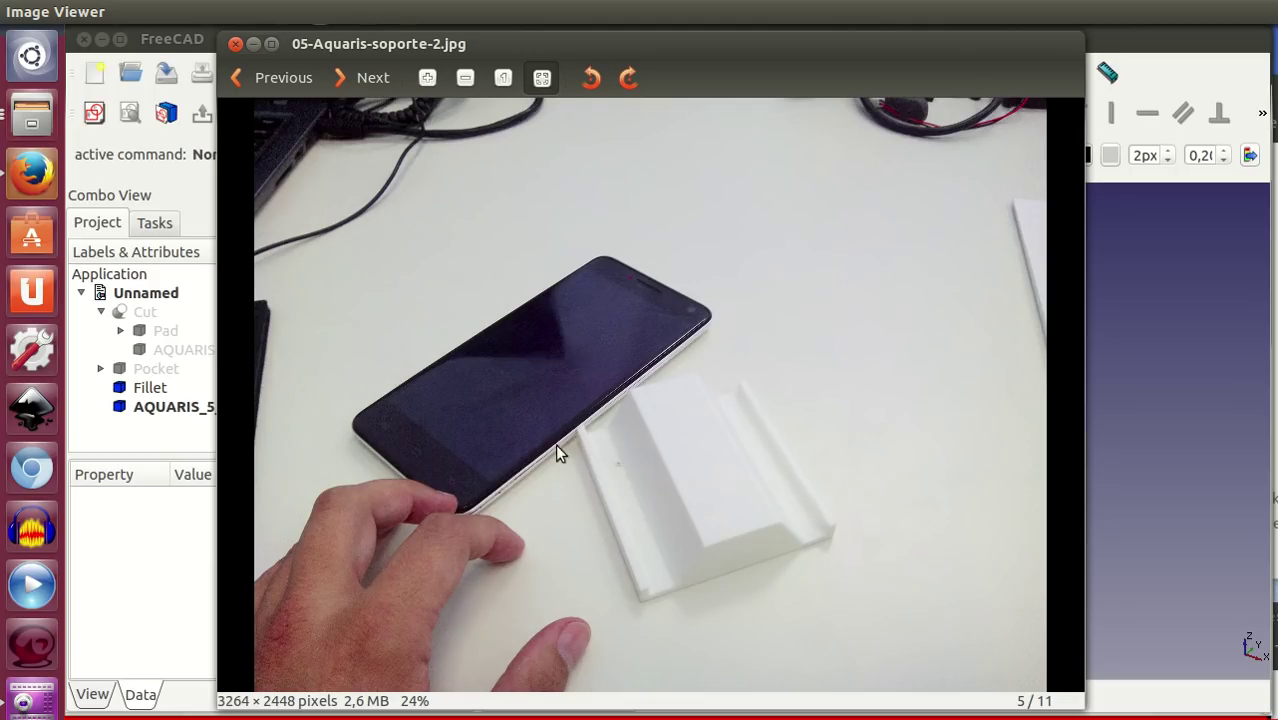
left_click(365, 78)
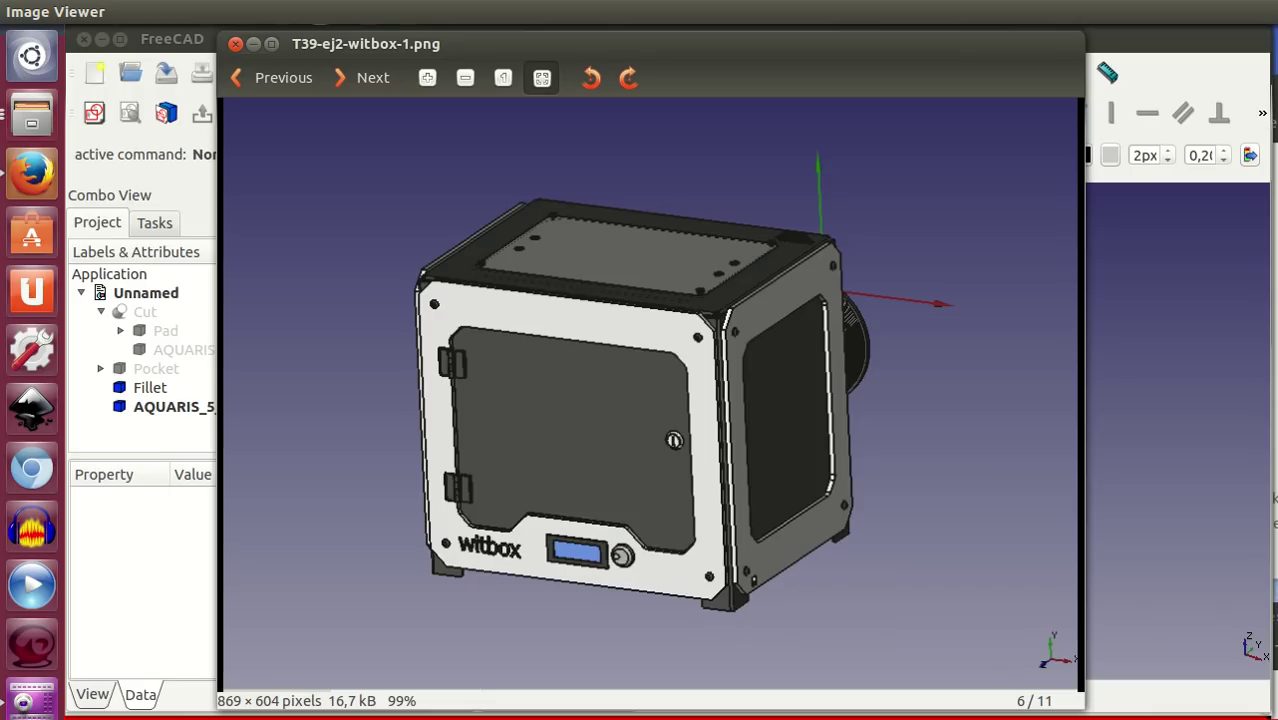
Show Firefox's 'bq - Descargas - Witbox' tab, then return to FreeCAD
left_click(35, 180)
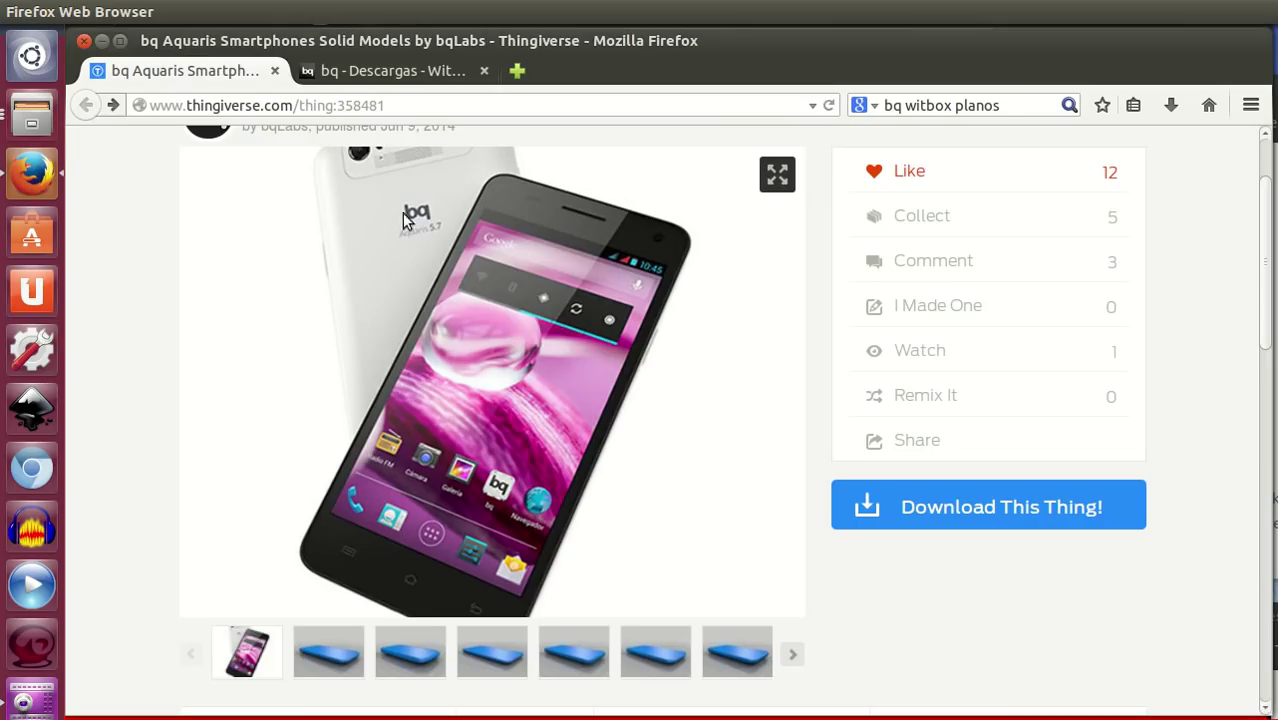
left_click(415, 69)
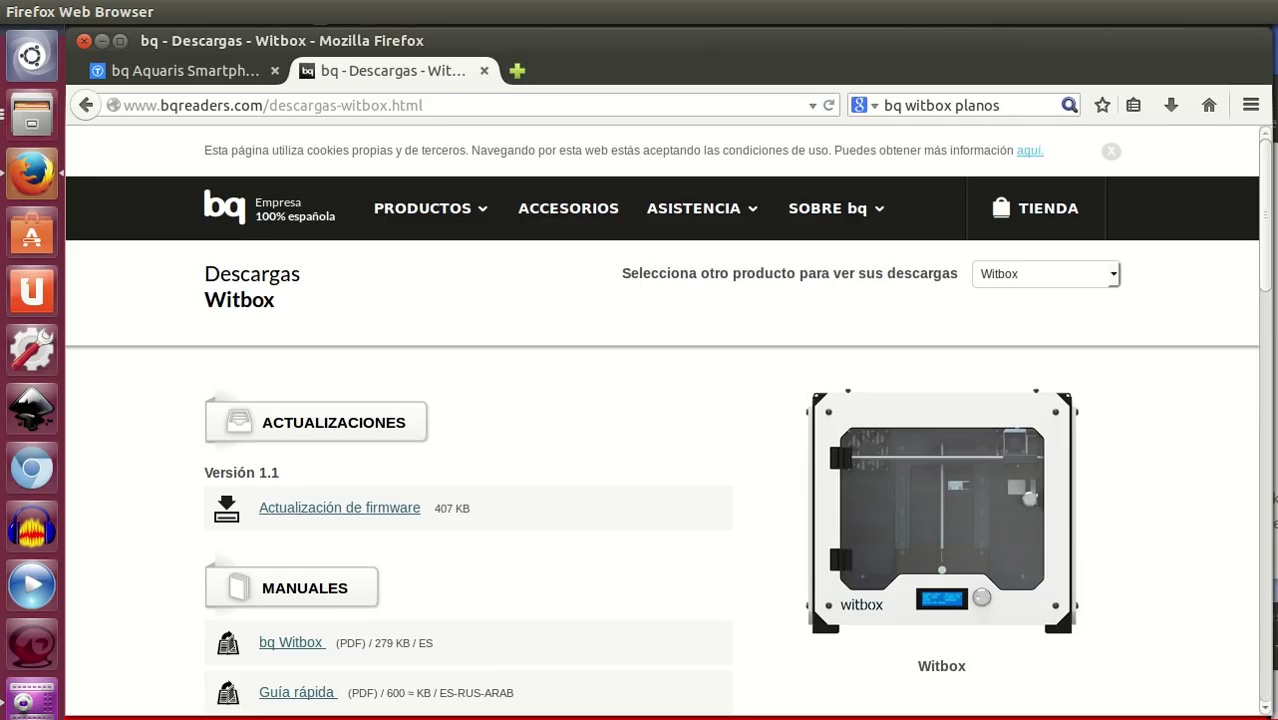
key("alt+Tab")
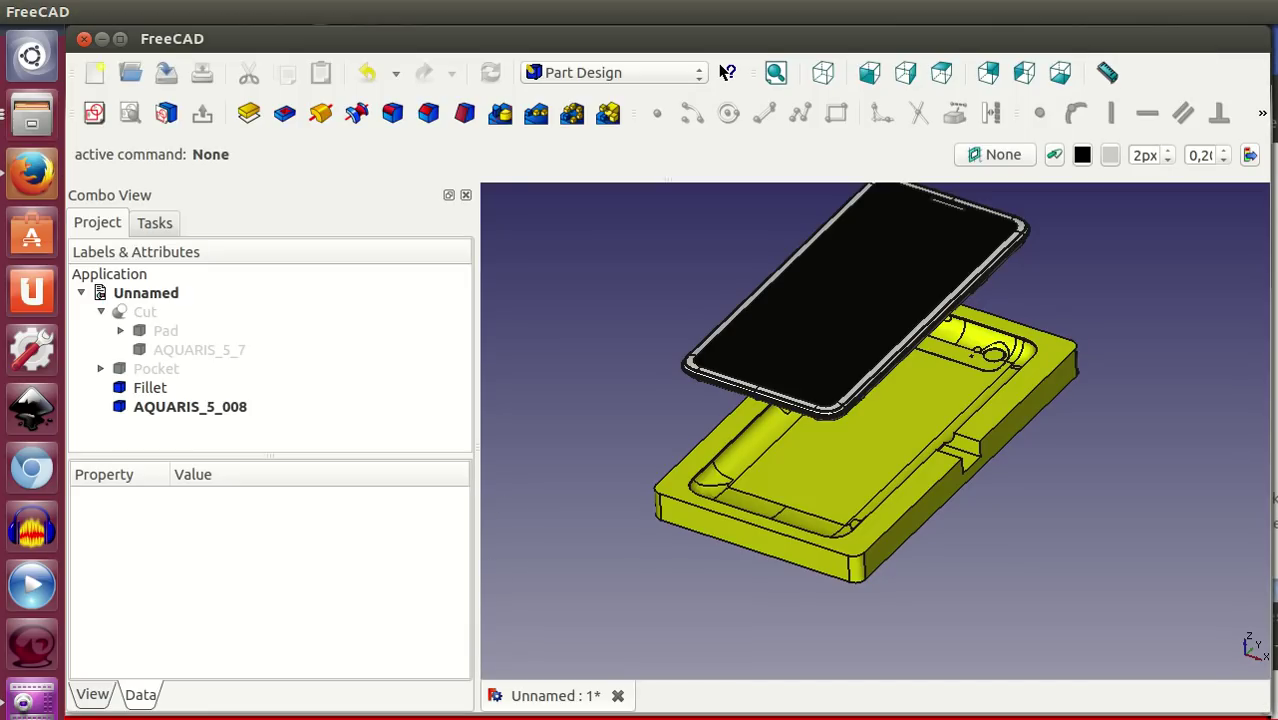
Bring the Image Viewer with the Witbox render, image 6 of 11, back to the front
key("alt+Tab")
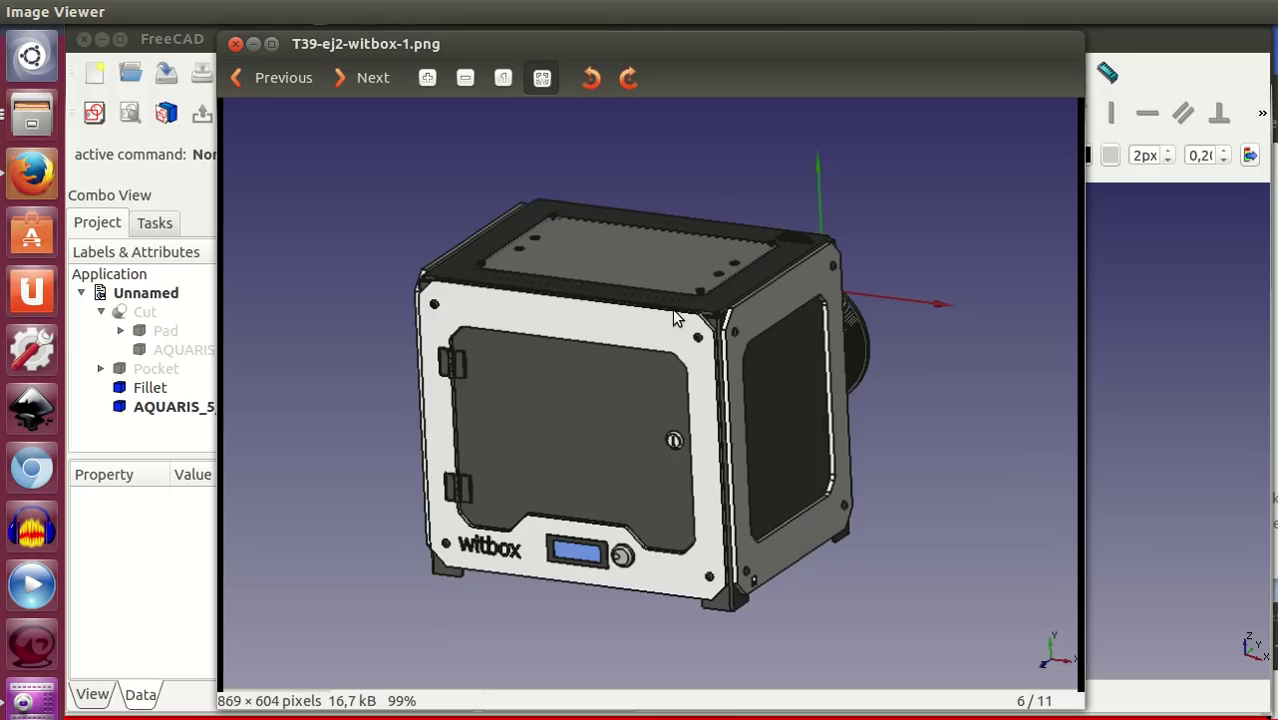
Page through the Witbox and hotend images to T39-ej3-hotend-witbox-2.png, image 11
left_click(366, 80)
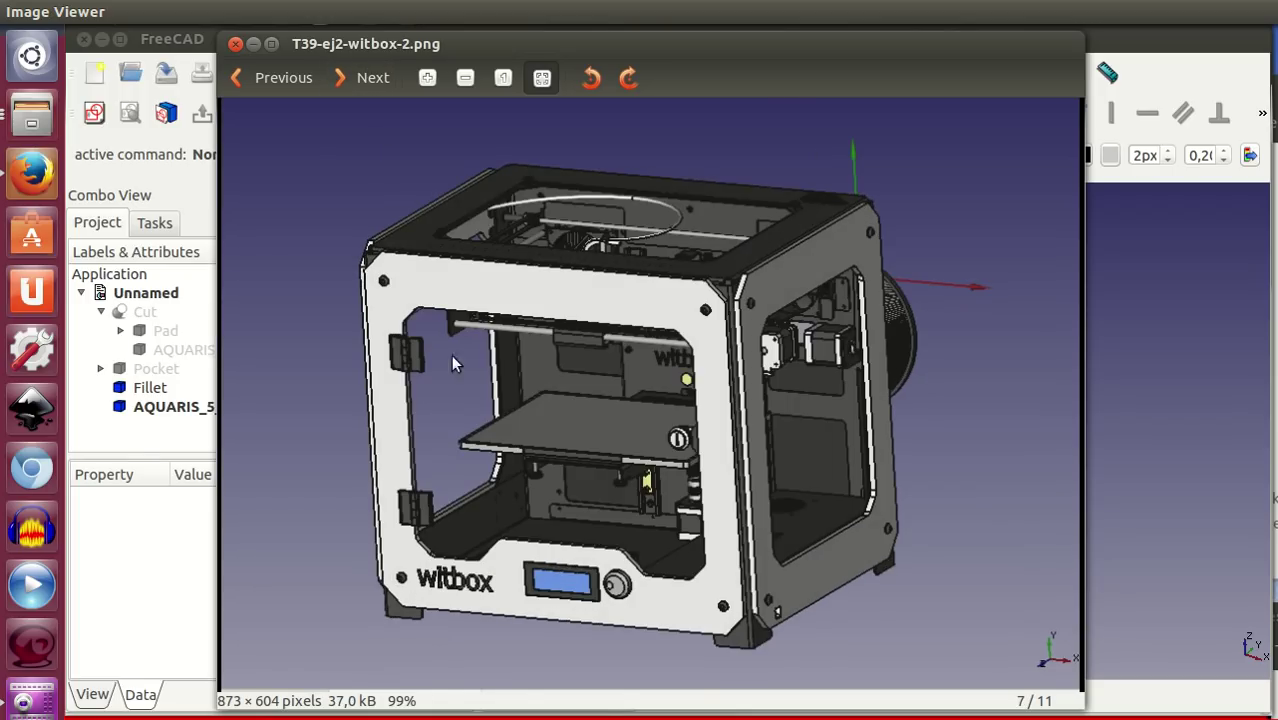
left_click(371, 84)
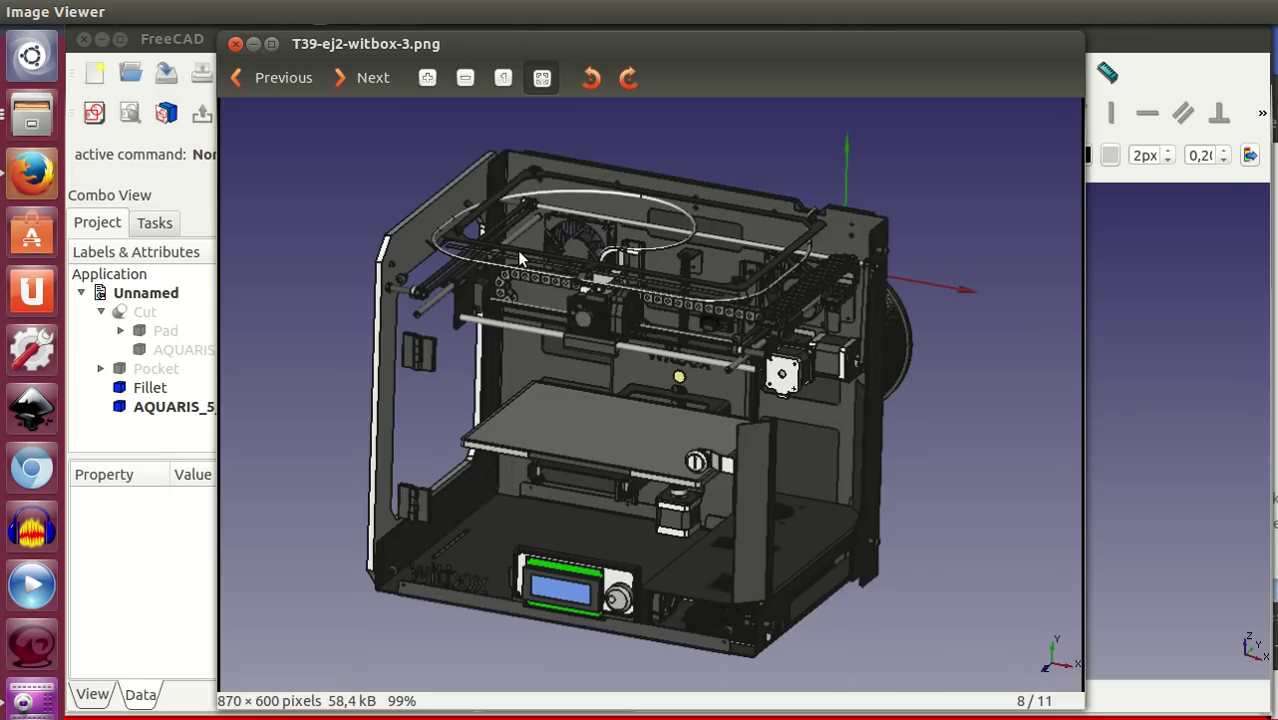
left_click(376, 82)
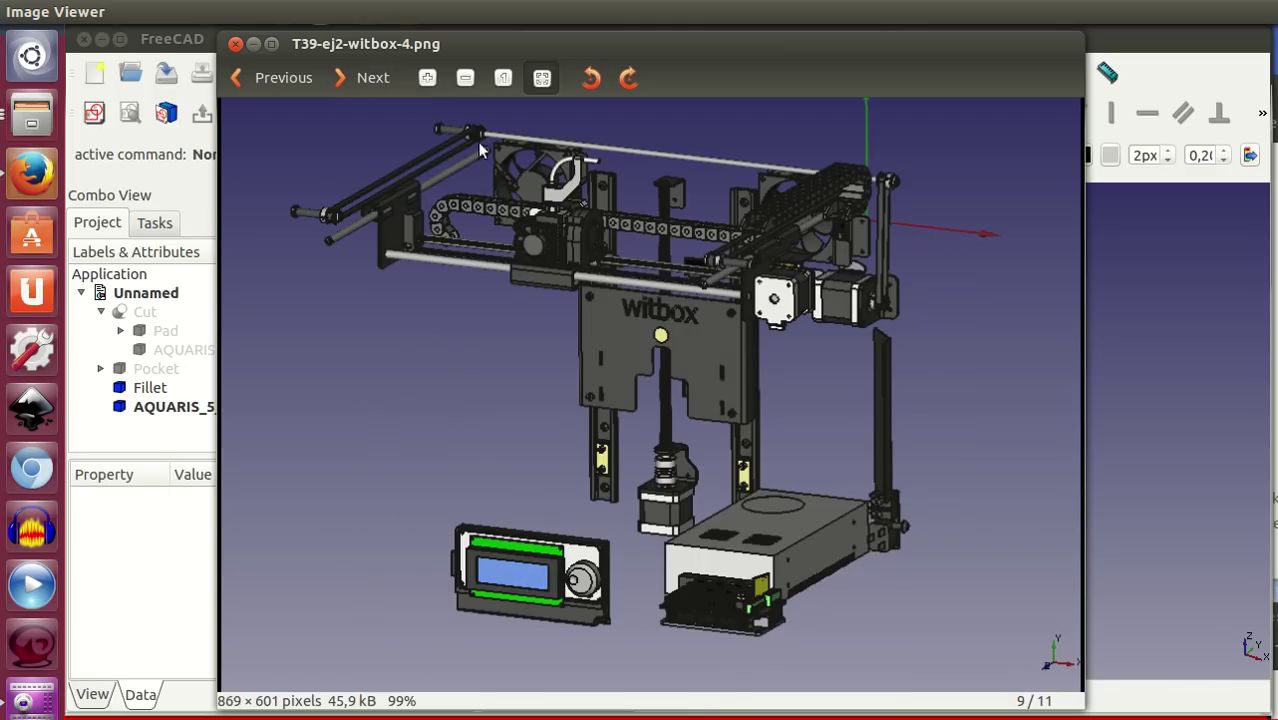
left_click(376, 90)
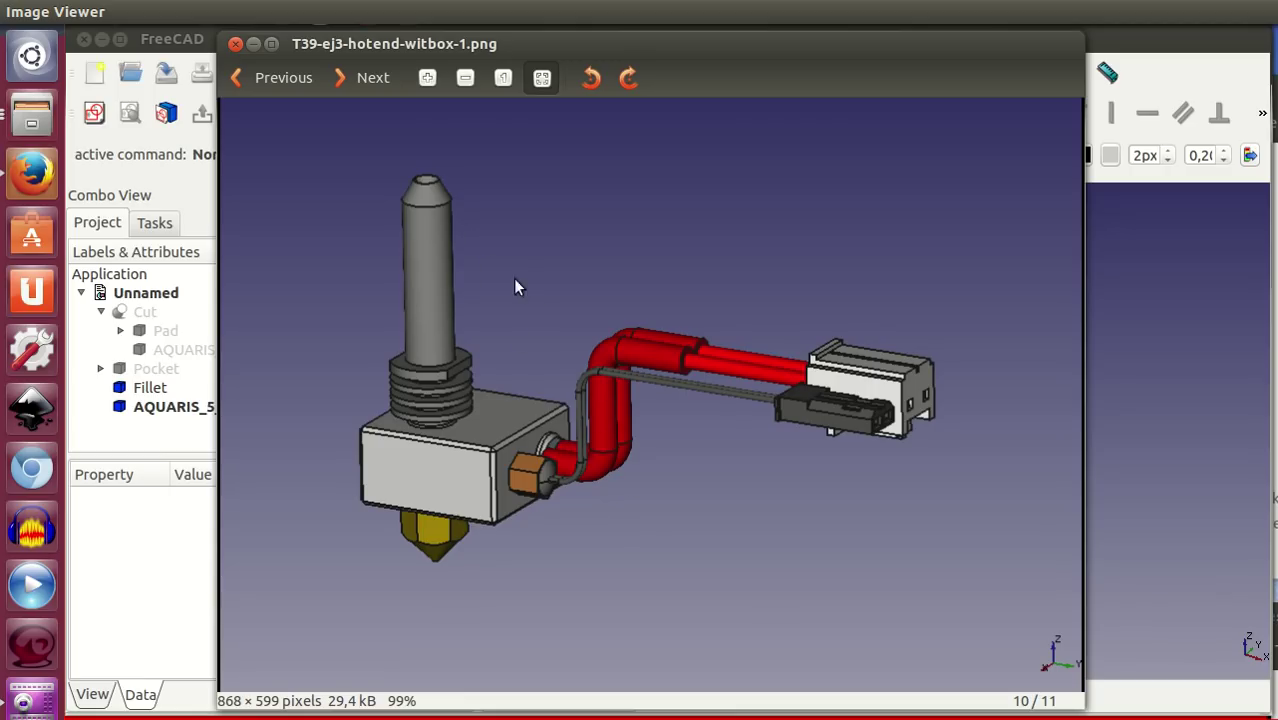
left_click(368, 84)
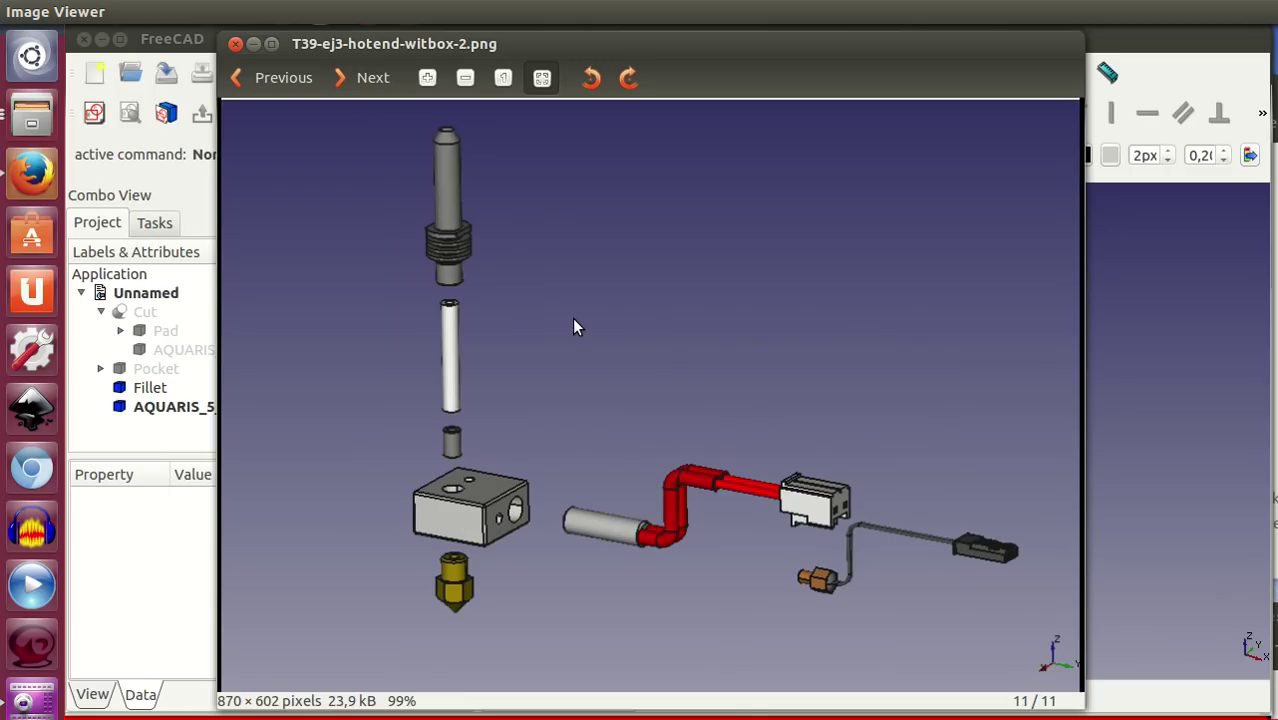